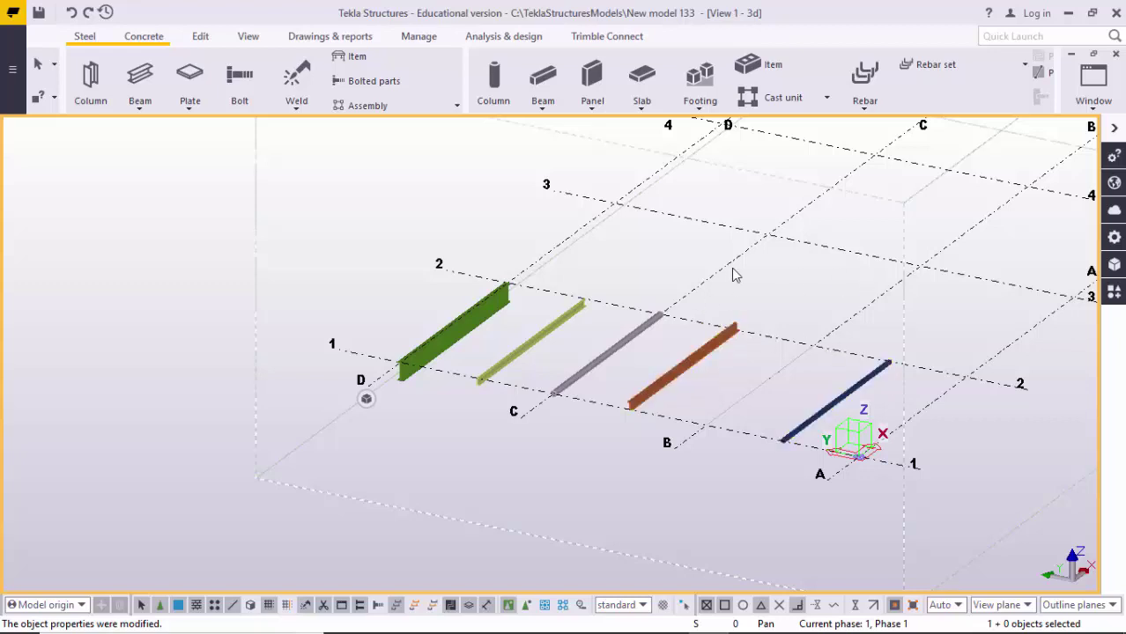
# - Examine the cross-sections of the existing steel beams between grid lines 1 and 2, from grid line D towards A
pyautogui.moveTo(522, 291); pyautogui.dragTo(570, 273, button='middle')
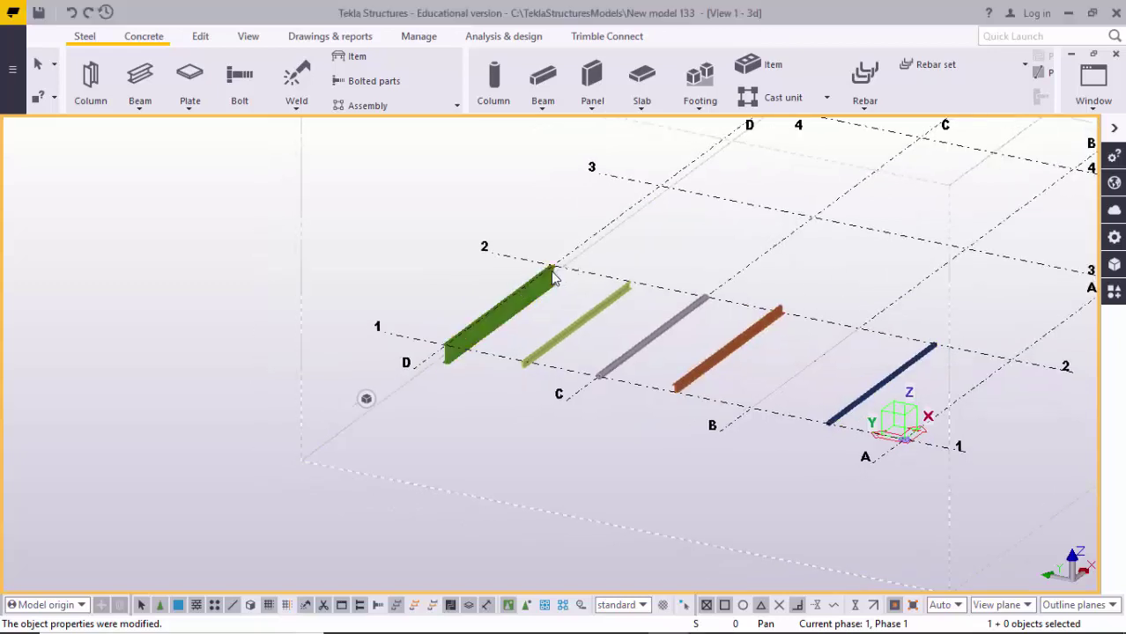
pyautogui.scroll(5, 531, 296)
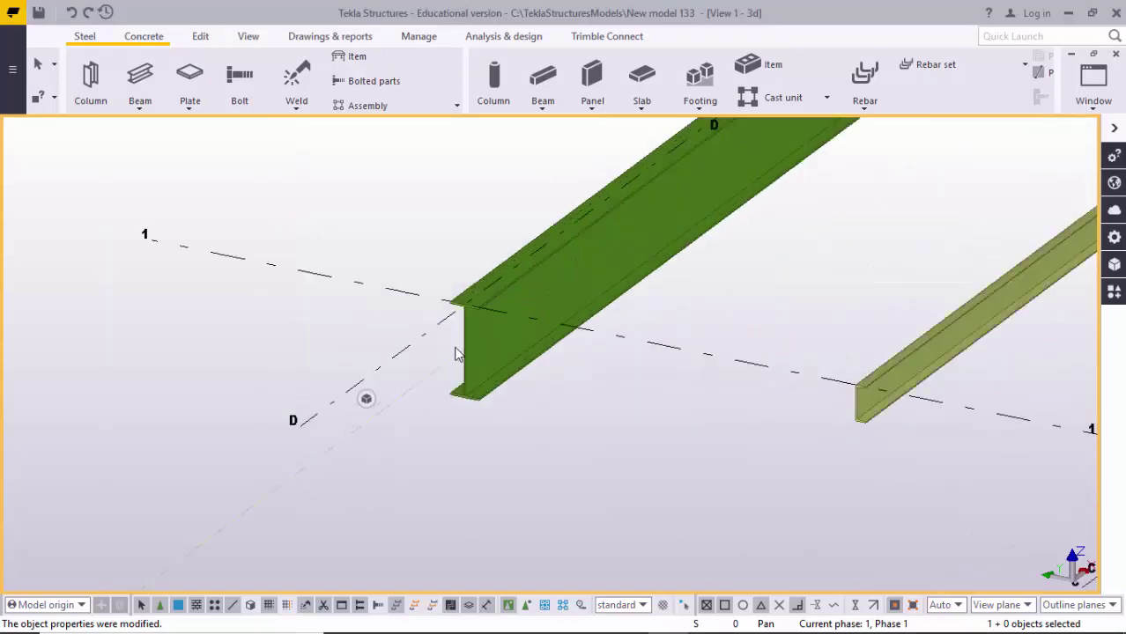
pyautogui.moveTo(820, 430); pyautogui.dragTo(726, 392, button='middle')
pyautogui.scroll(4, 726, 391)
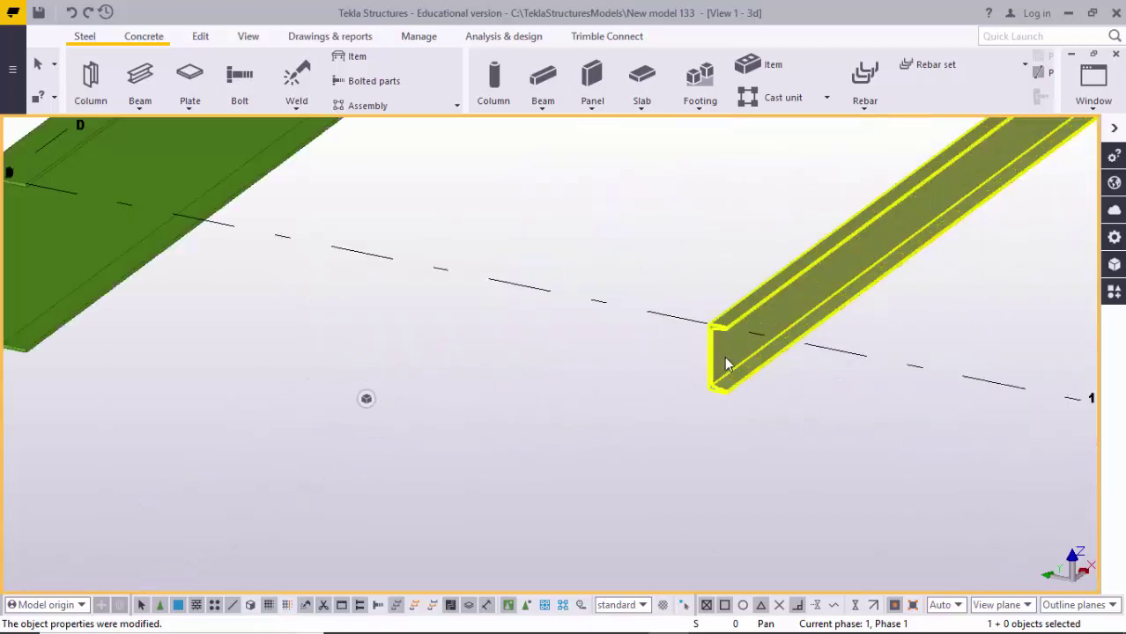
pyautogui.scroll(-3, 724, 356)
pyautogui.moveTo(834, 367); pyautogui.dragTo(585, 286, button='middle')
pyautogui.moveTo(858, 342); pyautogui.dragTo(617, 287, button='middle')
pyautogui.scroll(3, 761, 312)
pyautogui.scroll(-5, 739, 328)
pyautogui.scroll(3, 884, 325)
pyautogui.scroll(-5, 663, 321)
pyautogui.scroll(6, 779, 344)
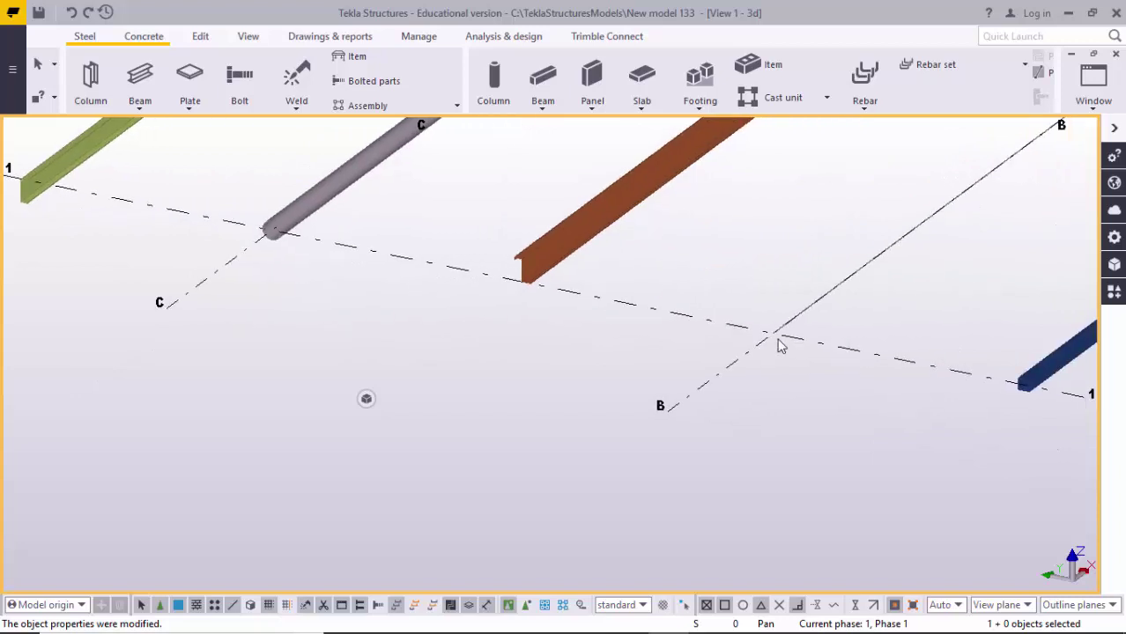
pyautogui.scroll(-5, 766, 330)
pyautogui.scroll(5, 879, 360)
pyautogui.scroll(2, 872, 340)
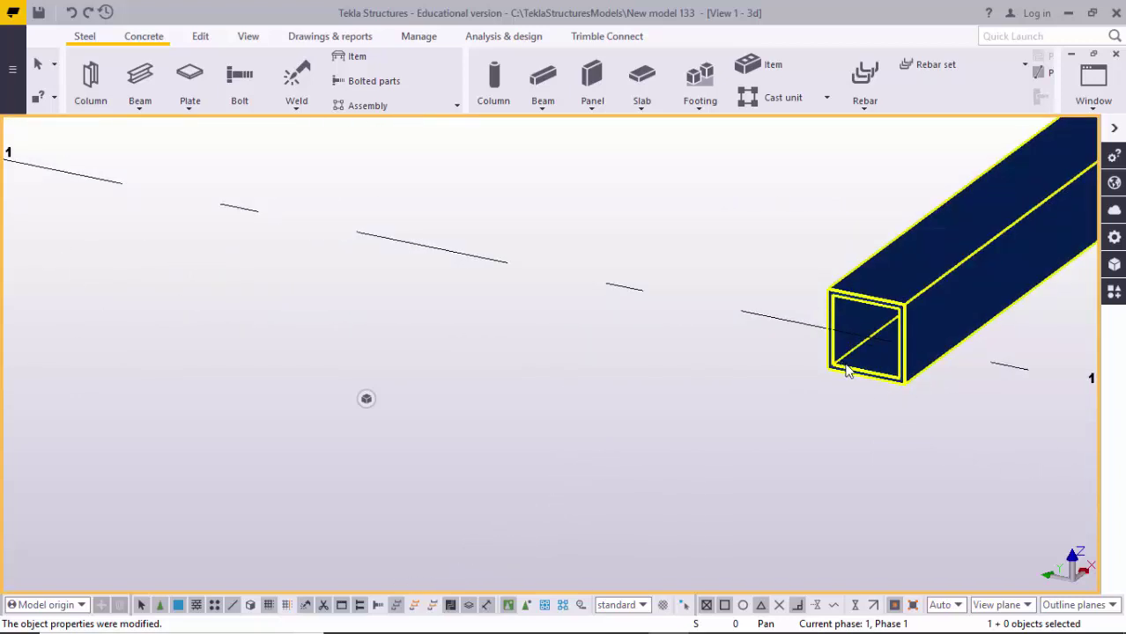
pyautogui.scroll(-7, 859, 367)
pyautogui.moveTo(800, 317); pyautogui.dragTo(779, 357, button='middle')
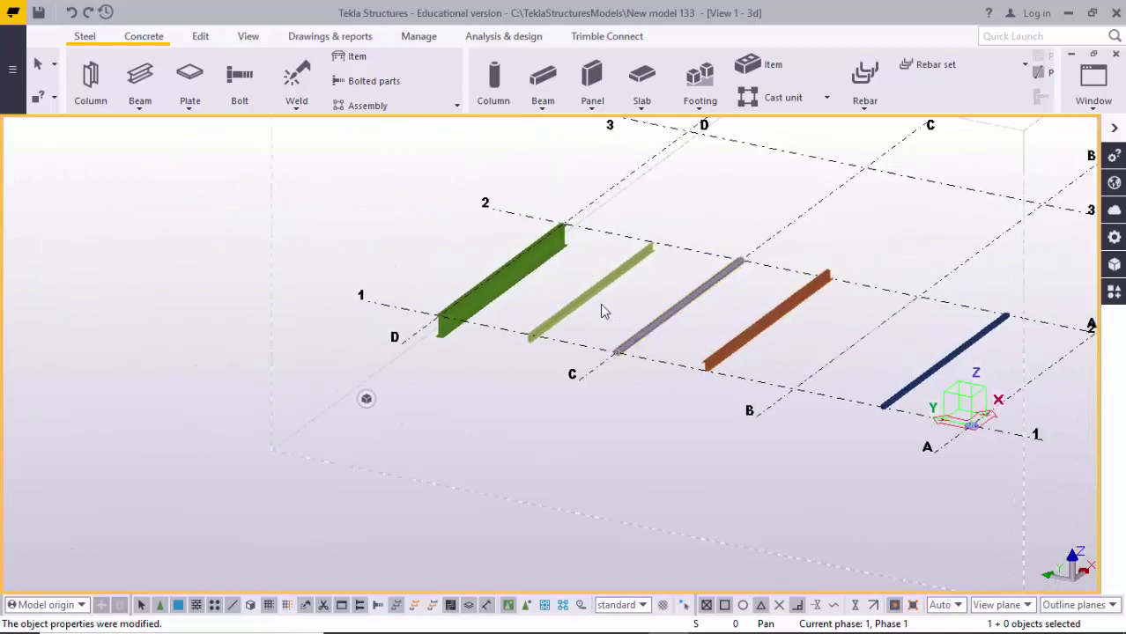
pyautogui.scroll(3, 602, 316)
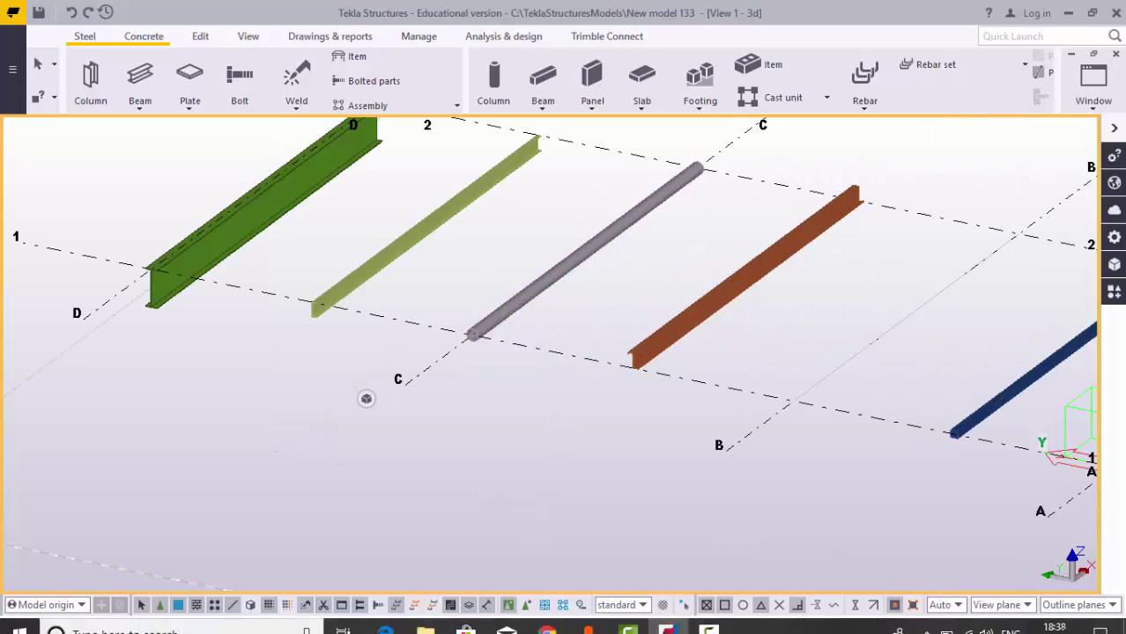
# - Switch to the web browser and look through the uploaded Tekla tutorial videos on the YouTube channel page
pyautogui.click(507, 618)
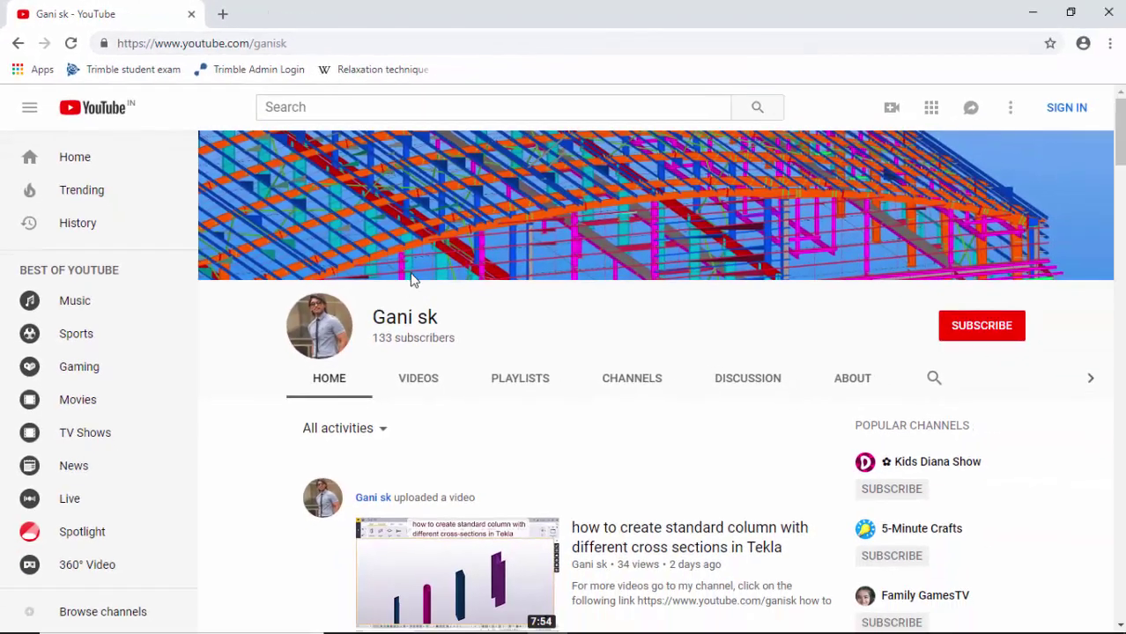
pyautogui.scroll(-4, 480, 313)
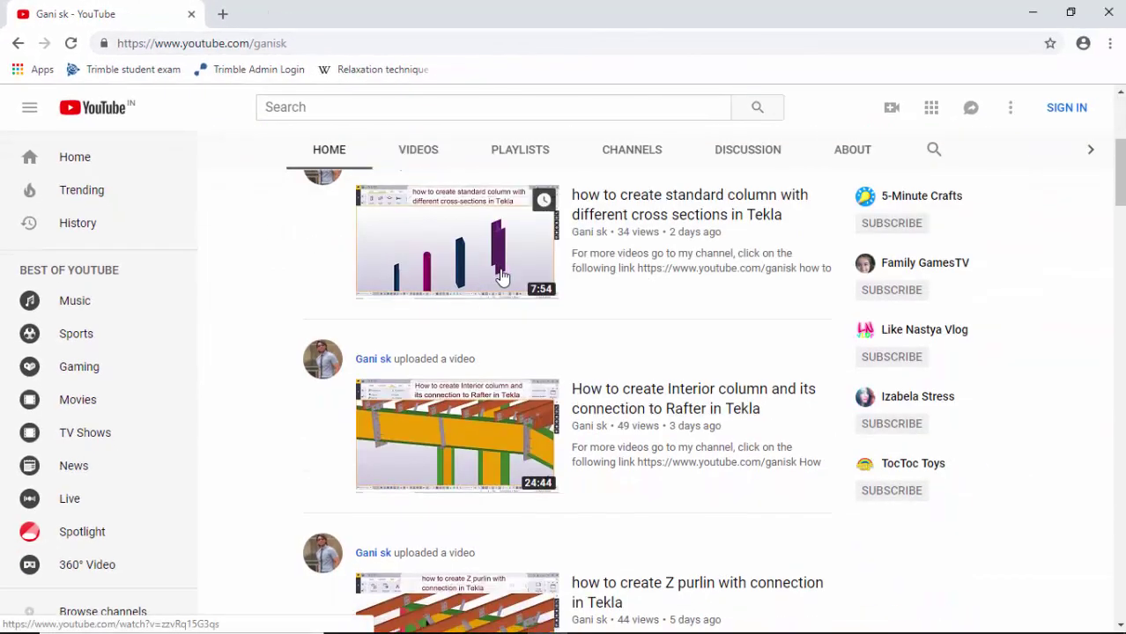
pyautogui.scroll(-2, 498, 282)
pyautogui.scroll(-6, 500, 282)
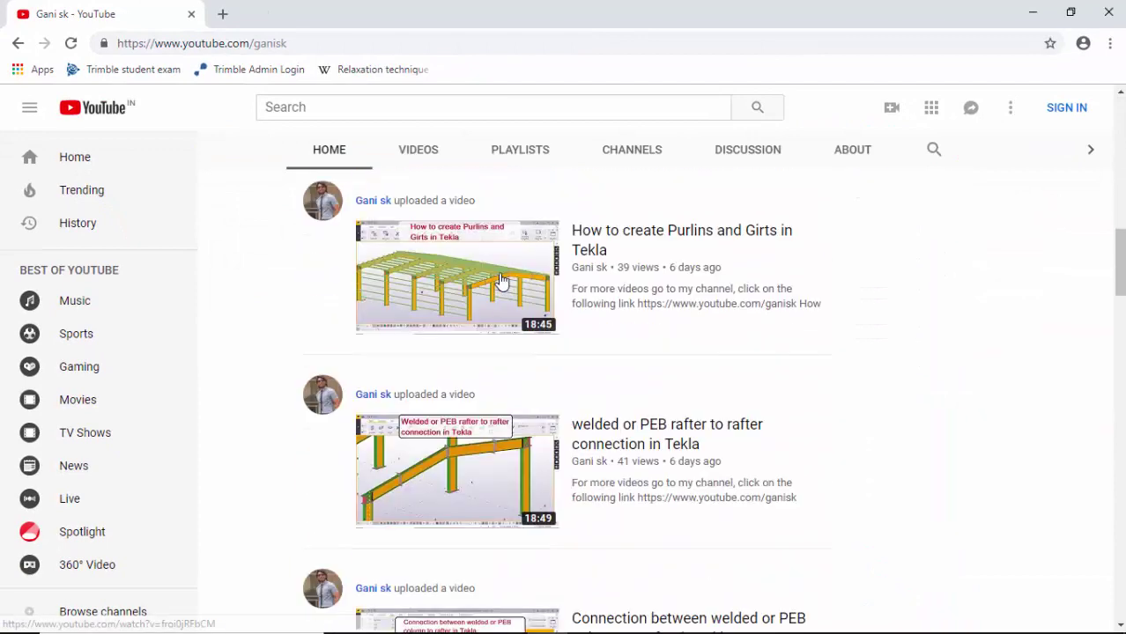
pyautogui.scroll(-3, 493, 295)
pyautogui.scroll(-4, 483, 333)
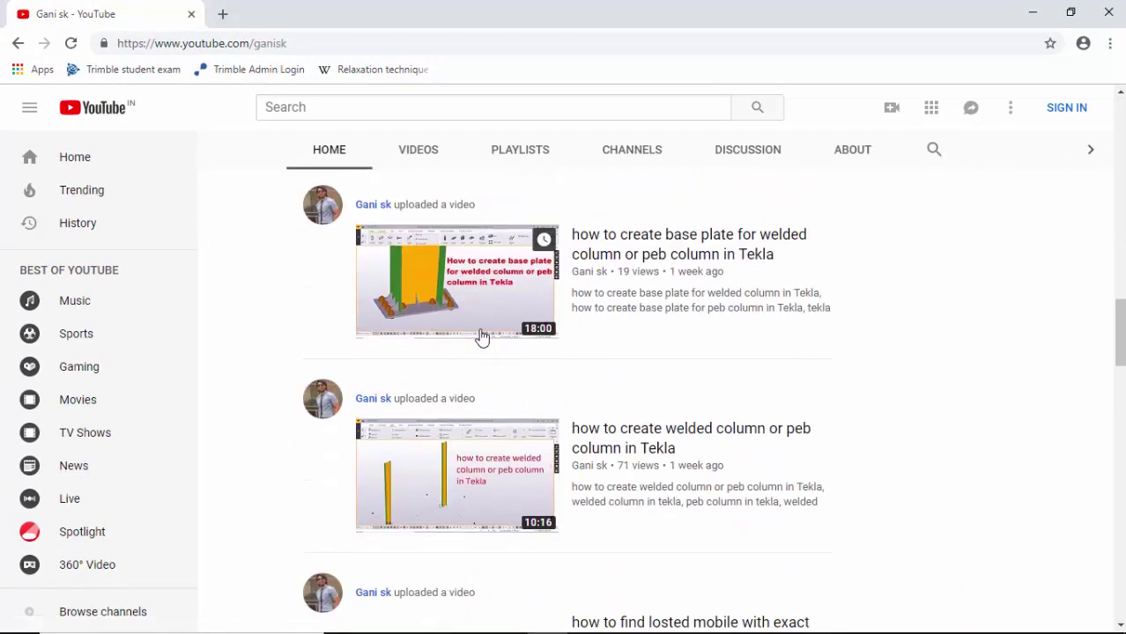
pyautogui.scroll(18, 481, 337)
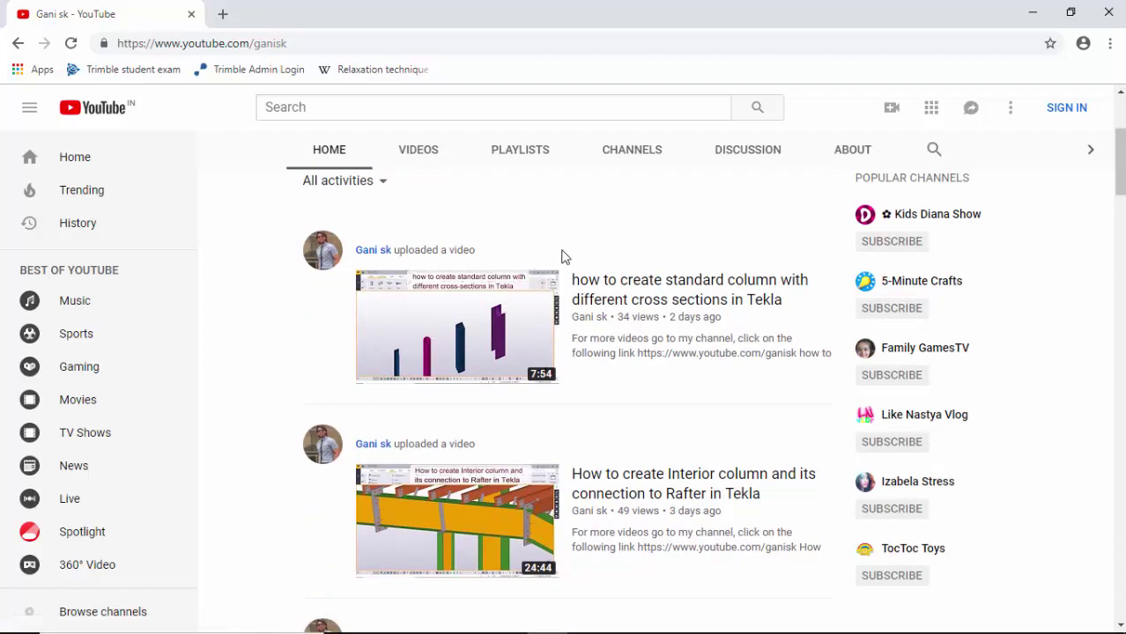
pyautogui.scroll(3, 538, 291)
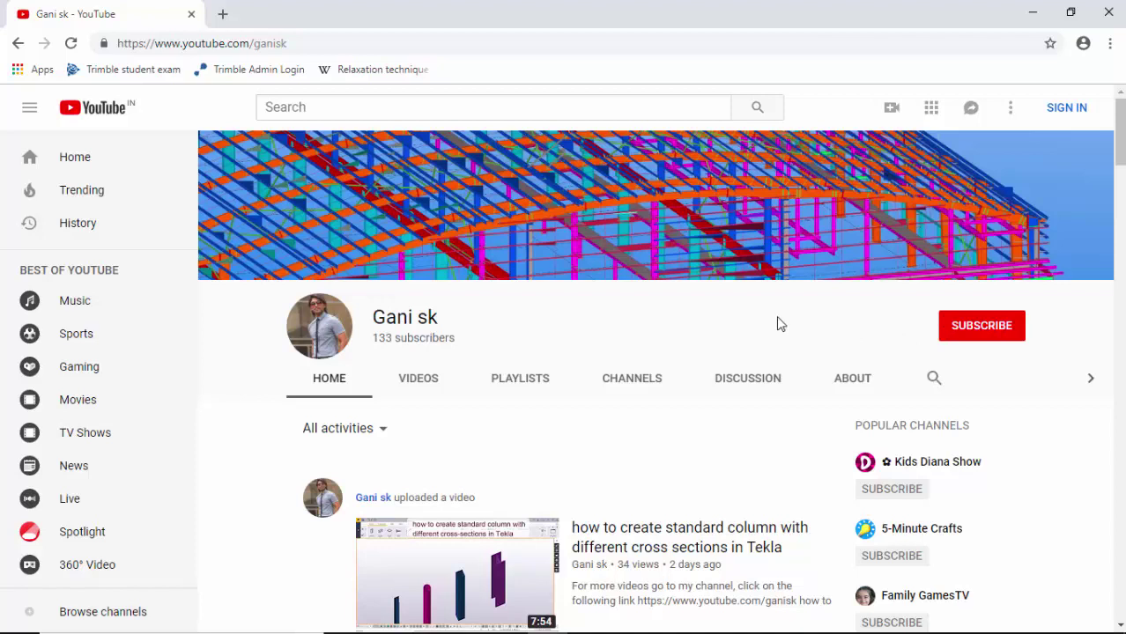
# - Switch back to Tekla Structures and inspect the green I-beam on grid line D between lines 1 and 2
pyautogui.moveTo(537, 618)
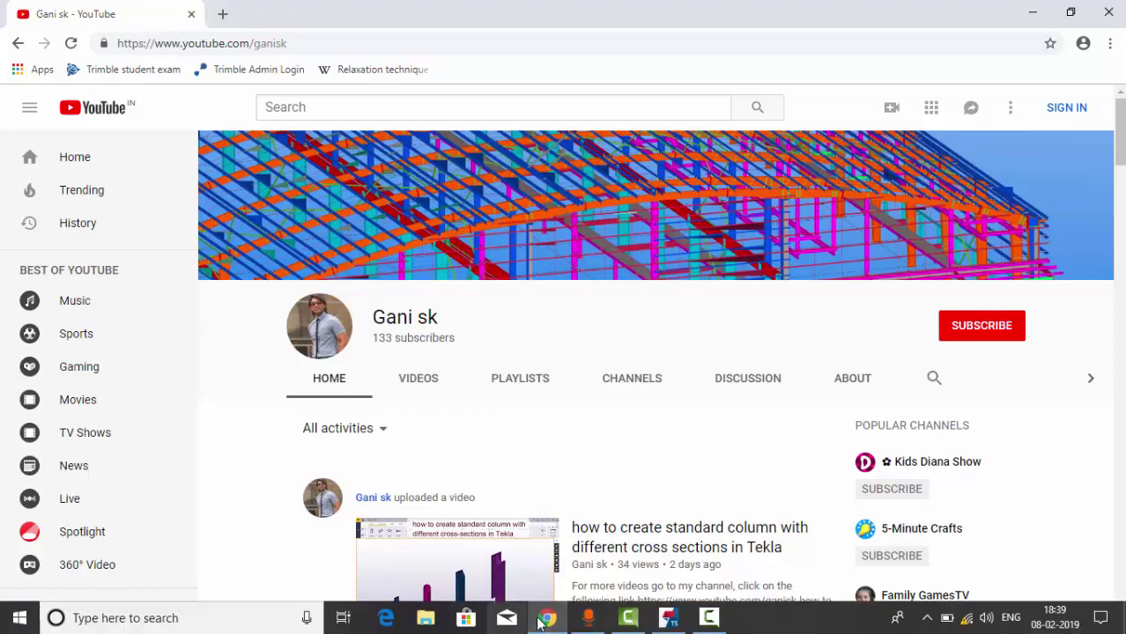
pyautogui.click(551, 624)
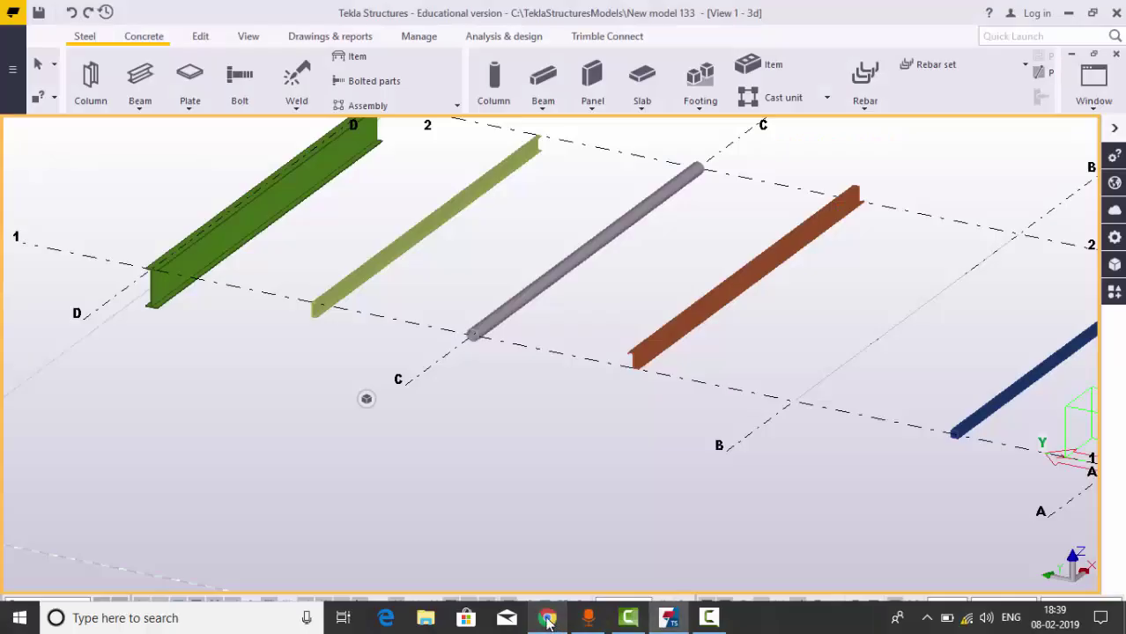
pyautogui.scroll(-2, 468, 486)
pyautogui.scroll(-3, 467, 483)
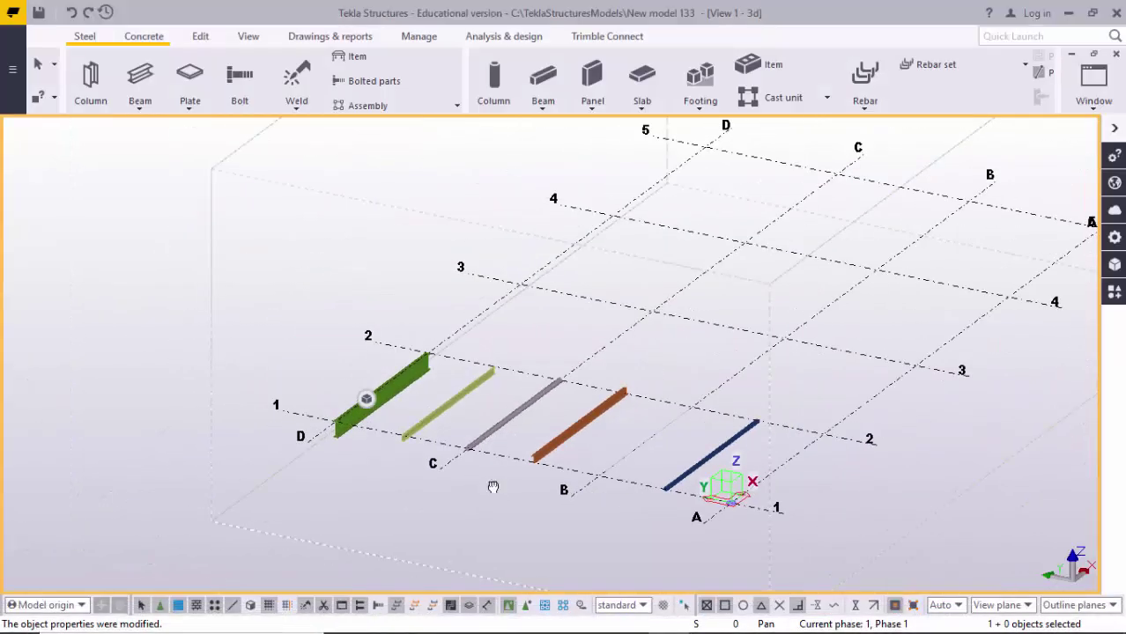
pyautogui.scroll(3, 466, 482)
pyautogui.scroll(2, 309, 445)
pyautogui.scroll(3, 305, 448)
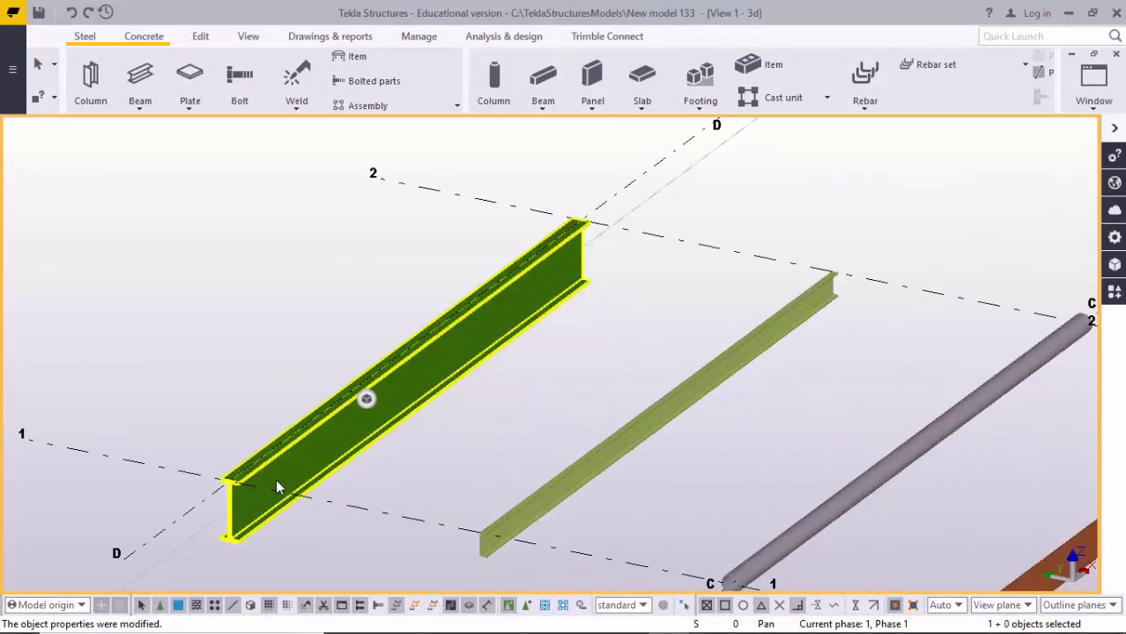
pyautogui.scroll(-6, 529, 494)
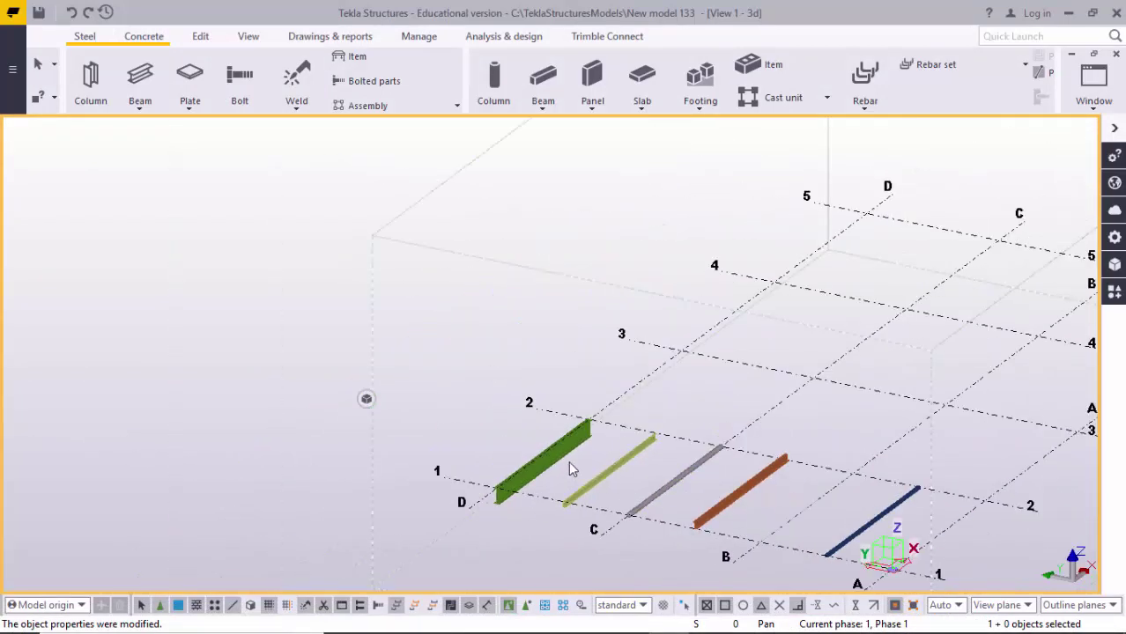
pyautogui.moveTo(568, 470); pyautogui.dragTo(458, 423, button='middle')
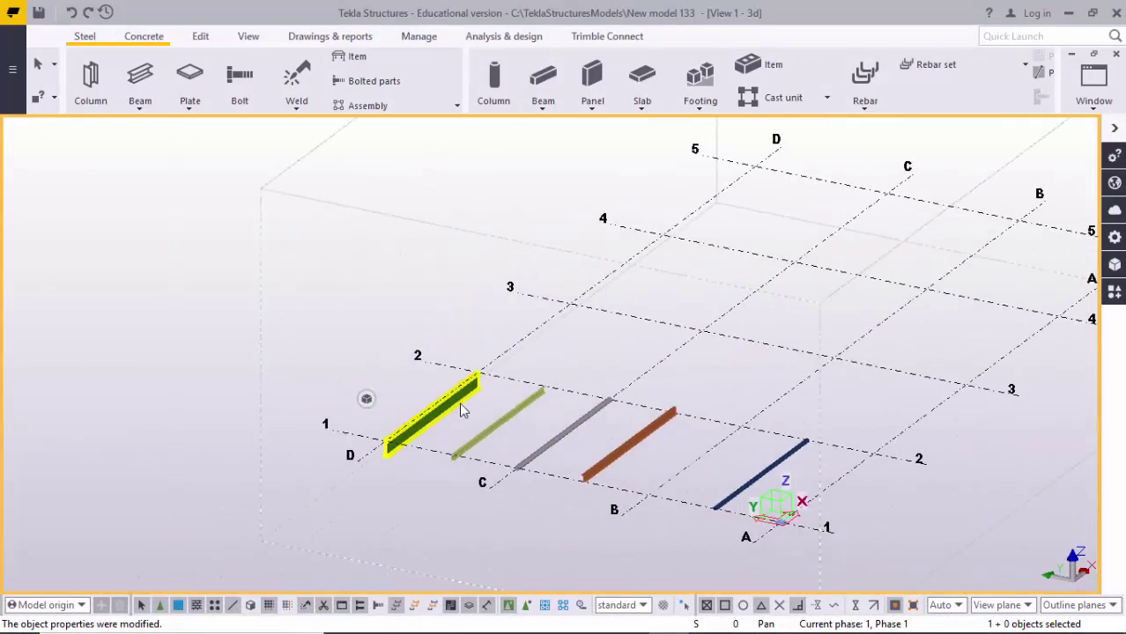
# - Create a steel beam along grid line D from grid line 3 to grid line 4 and end the command
pyautogui.click(141, 82)
pyautogui.moveTo(649, 272); pyautogui.dragTo(490, 293, button='middle')
pyautogui.scroll(3, 449, 304)
pyautogui.scroll(2, 410, 389)
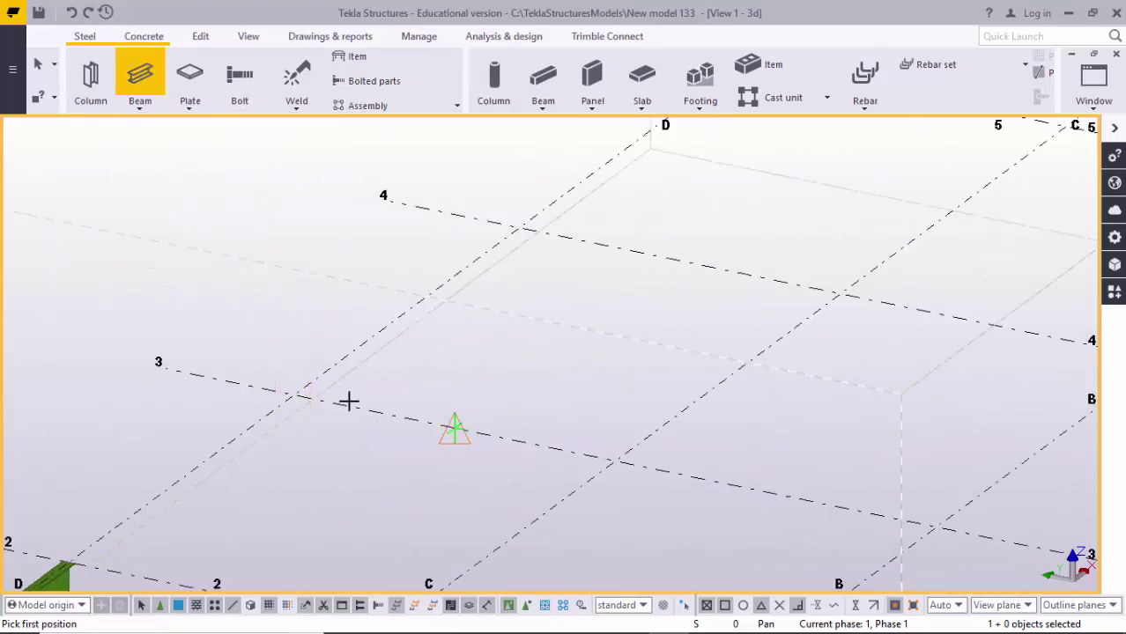
pyautogui.click(299, 395)
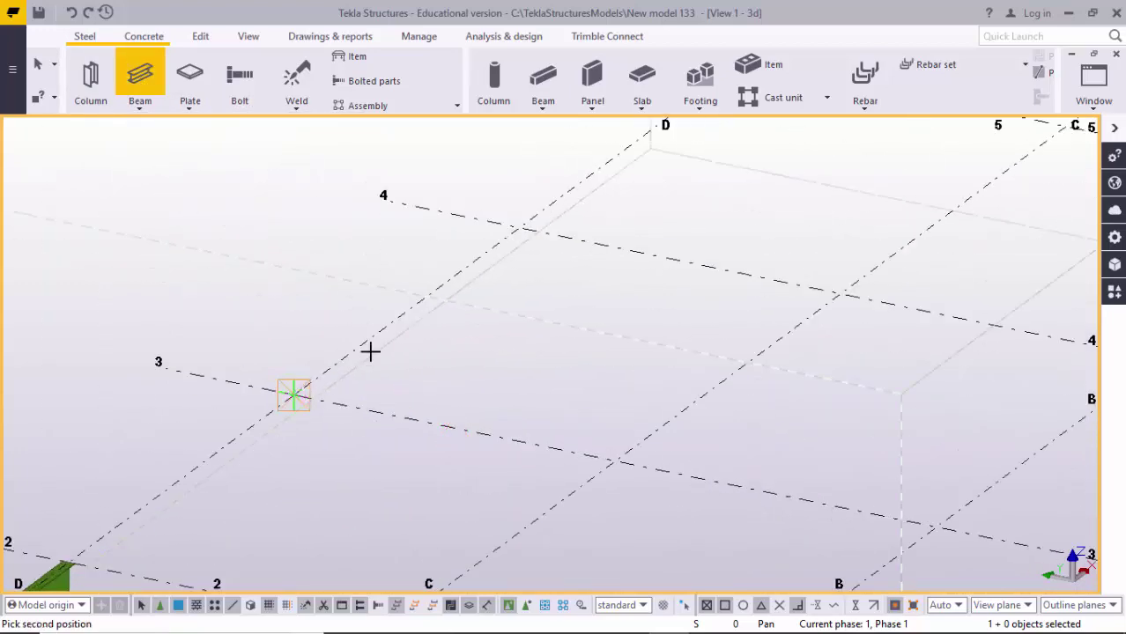
pyautogui.click(520, 228)
pyautogui.moveTo(510, 262); pyautogui.dragTo(518, 291, button='middle')
pyautogui.rightClick(624, 202)
pyautogui.click(660, 207)
# - Load the saved Beam properties for the new beam on grid line D and modify it to match
pyautogui.scroll(3, 343, 393)
pyautogui.doubleClick(339, 394)
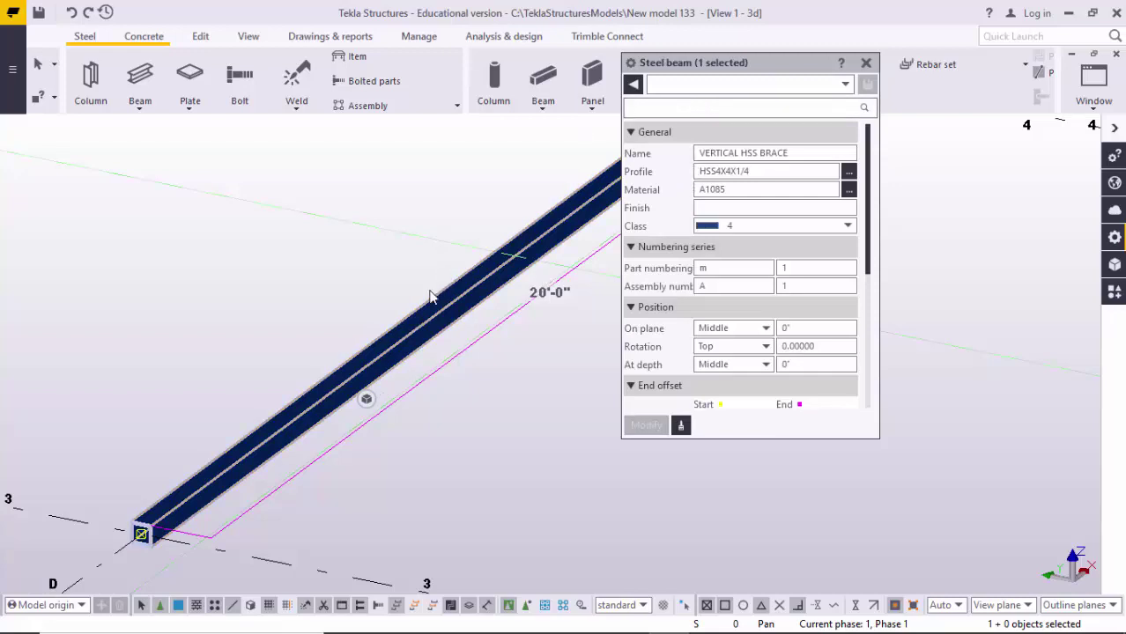
pyautogui.click(703, 93)
pyautogui.click(680, 125)
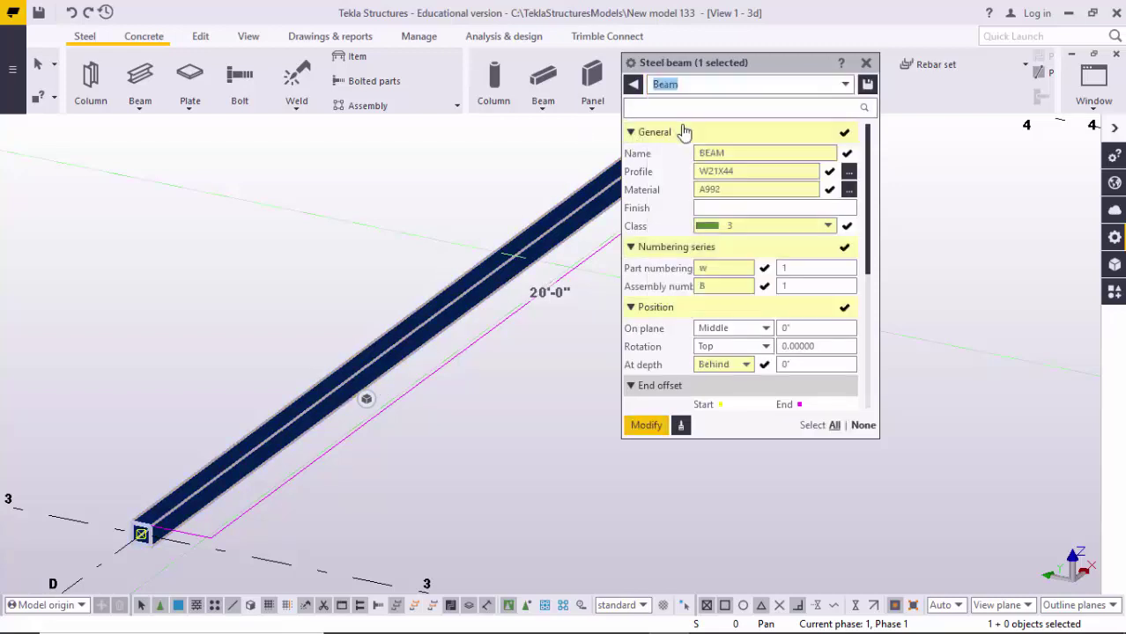
pyautogui.click(645, 425)
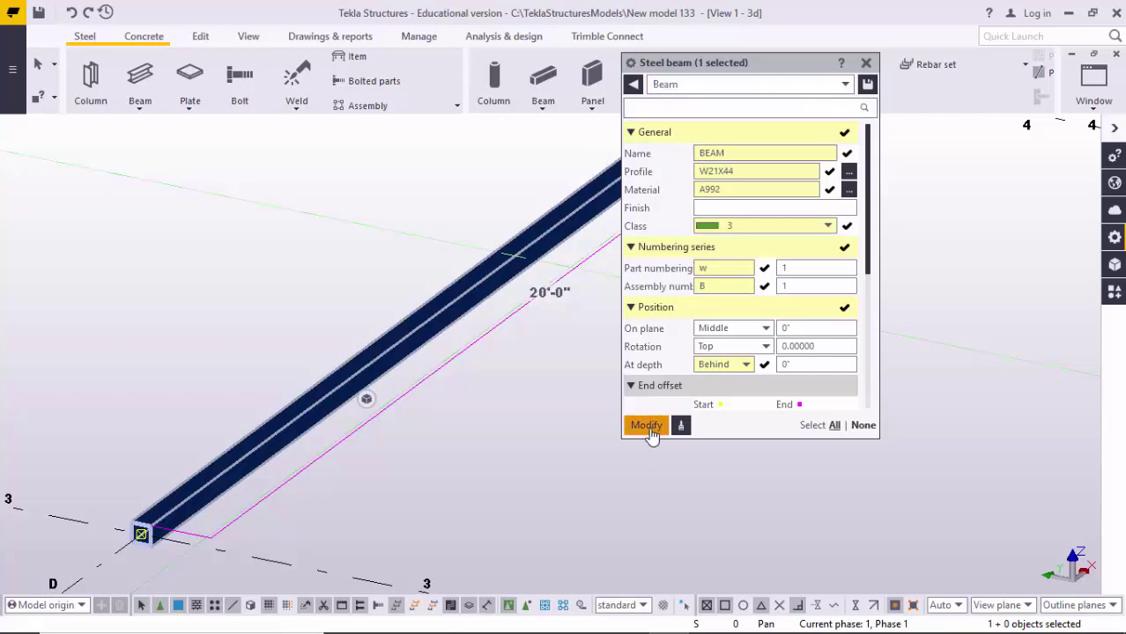
pyautogui.scroll(3, 259, 370)
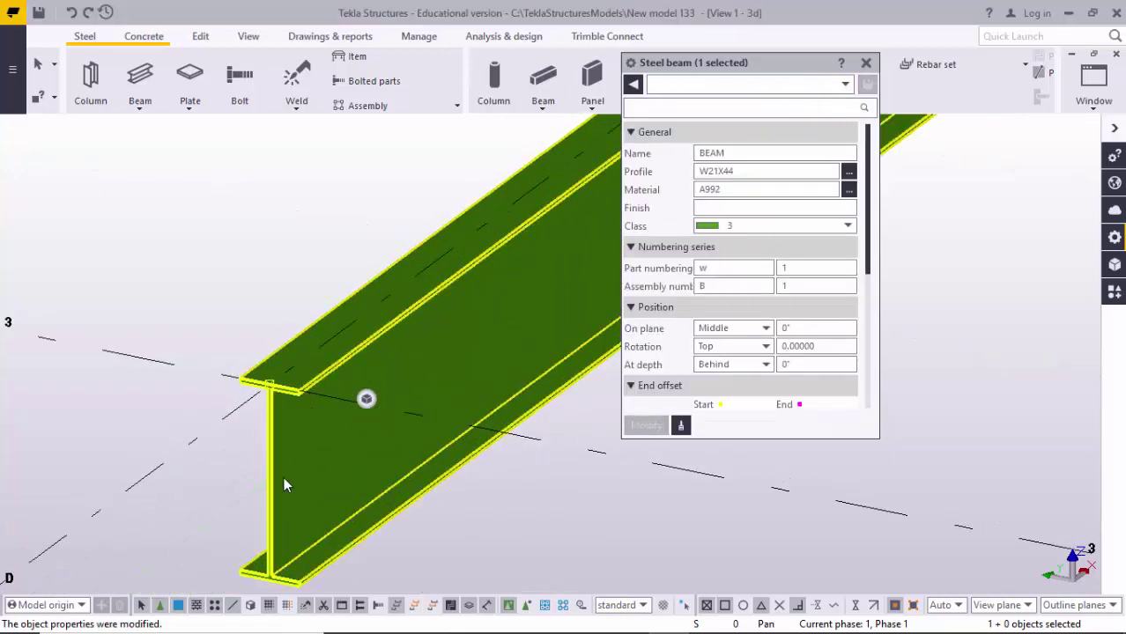
pyautogui.scroll(-5, 282, 396)
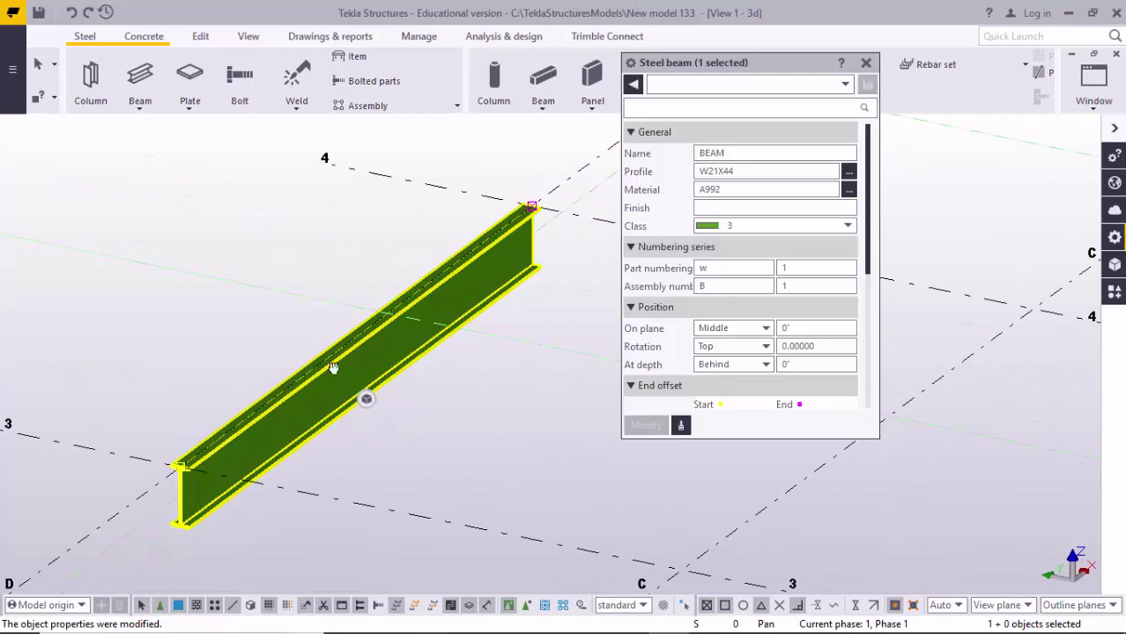
pyautogui.moveTo(333, 368); pyautogui.dragTo(369, 326, button='middle')
# - Change the new beam's profile to W27X84 from the W27 group of the profile catalog and apply the modification
pyautogui.click(713, 152)
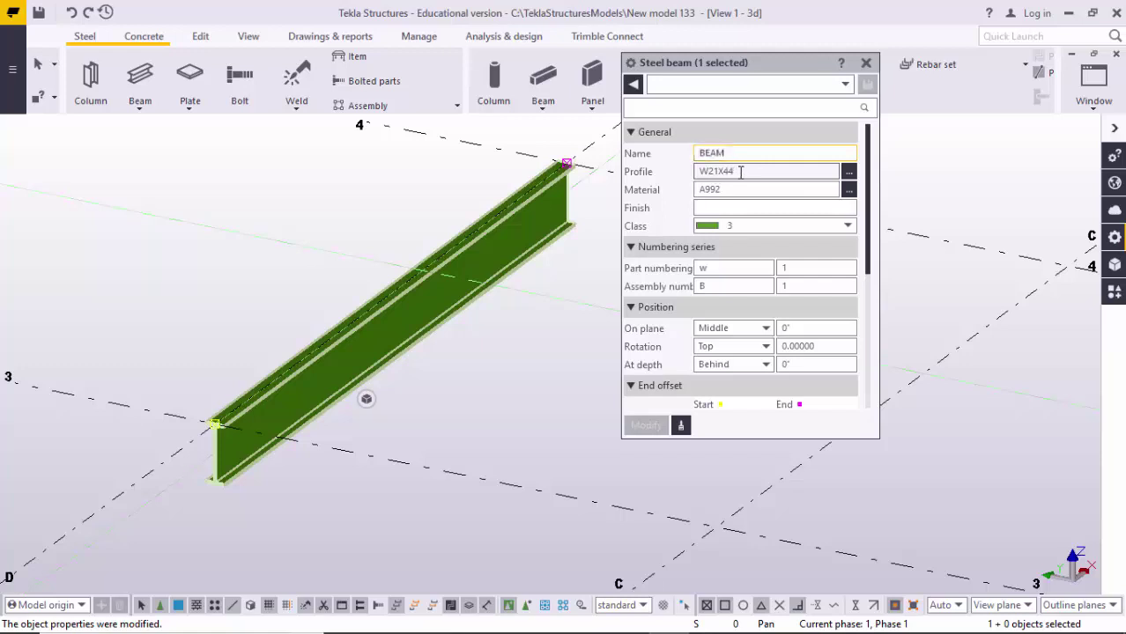
pyautogui.click(702, 172)
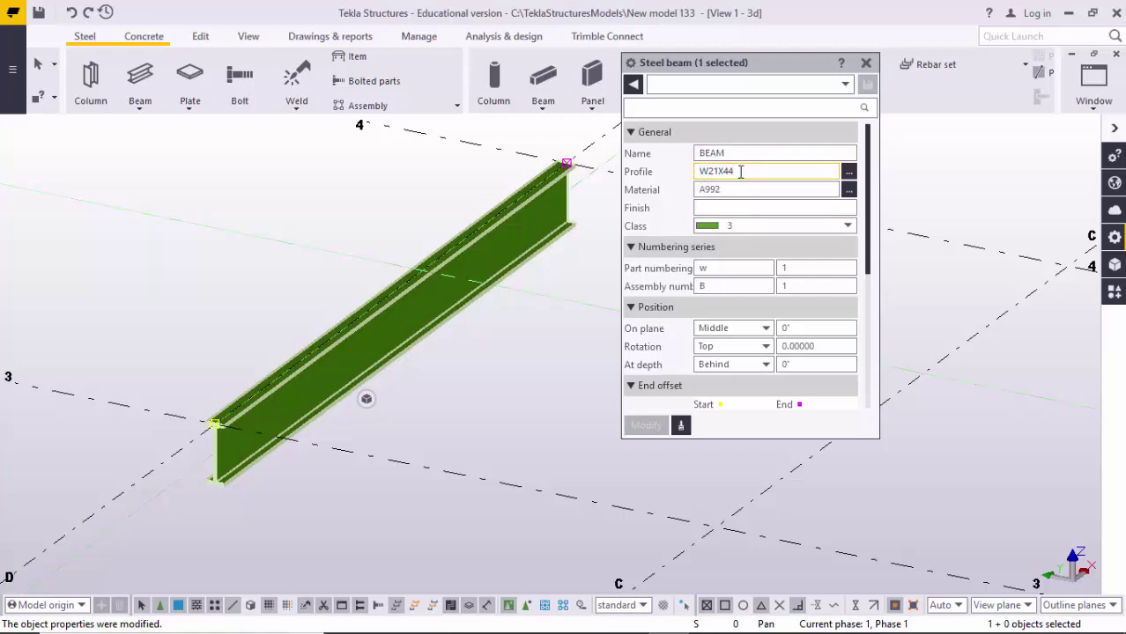
pyautogui.click(849, 177)
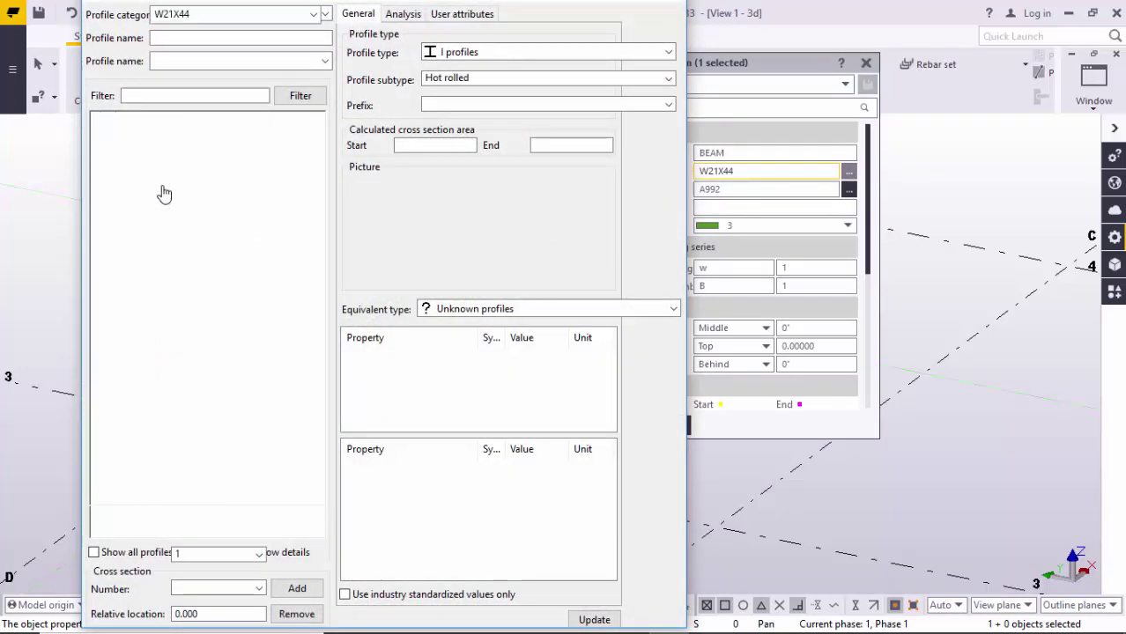
pyautogui.scroll(-3, 163, 219)
pyautogui.scroll(5, 145, 227)
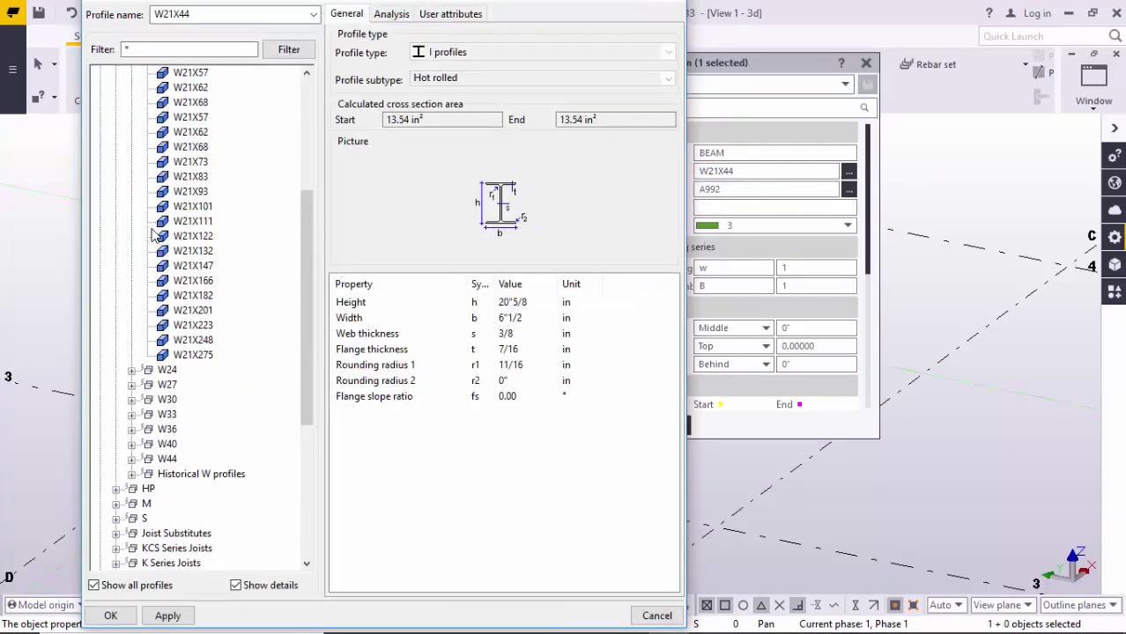
pyautogui.scroll(-6, 138, 333)
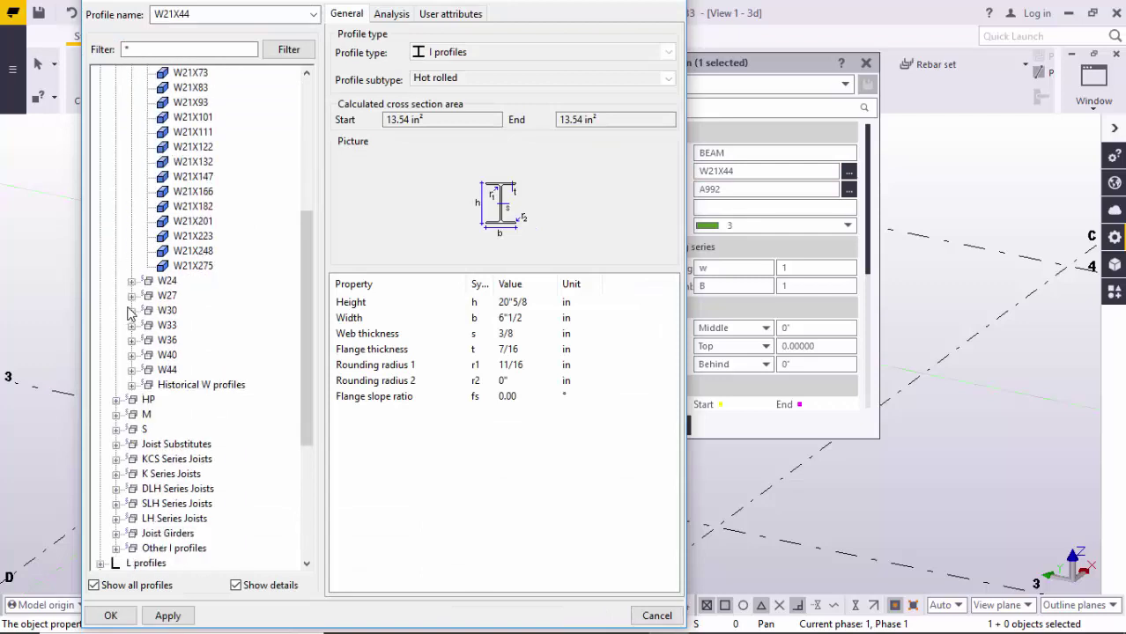
pyautogui.click(132, 296)
pyautogui.click(183, 312)
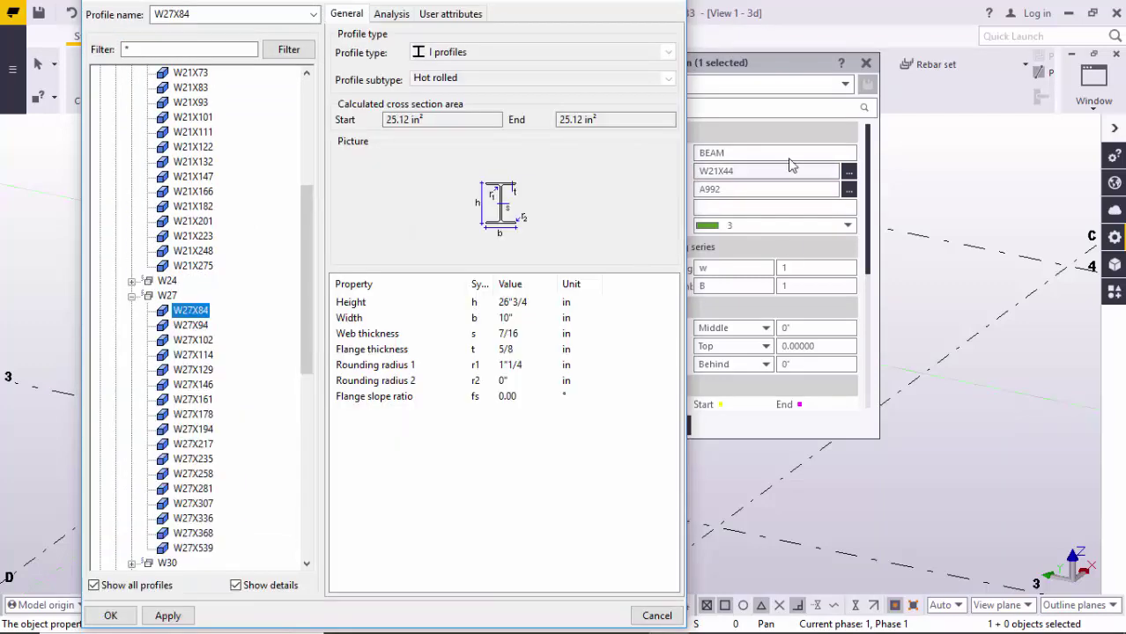
pyautogui.click(160, 614)
pyautogui.click(111, 615)
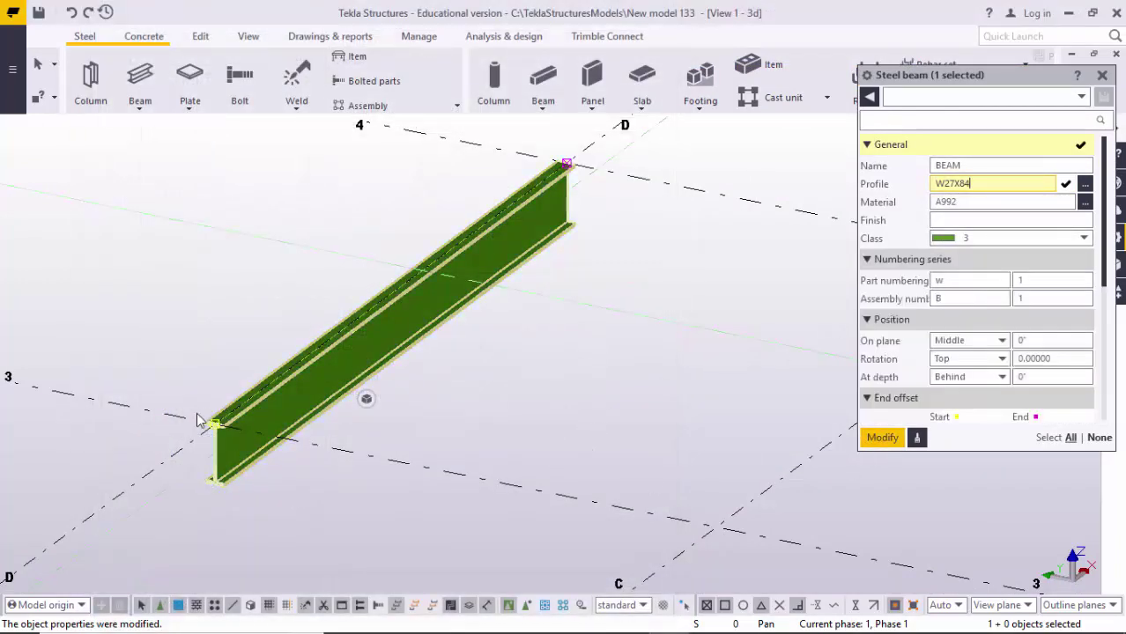
pyautogui.moveTo(263, 497); pyautogui.dragTo(557, 395, button='middle')
pyautogui.scroll(2, 554, 389)
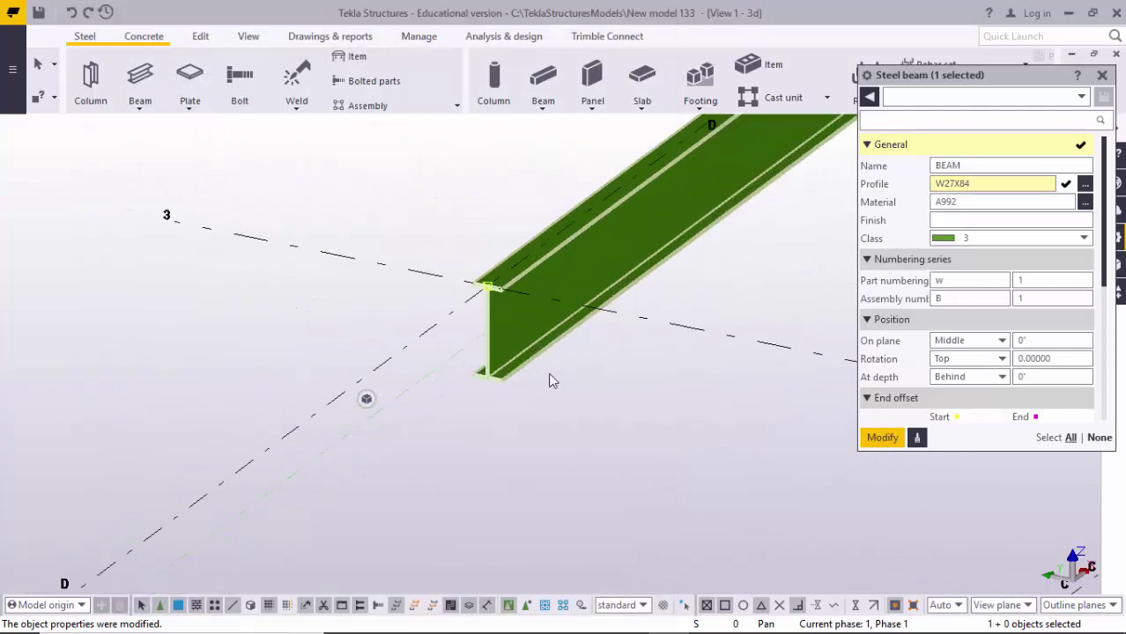
pyautogui.click(882, 438)
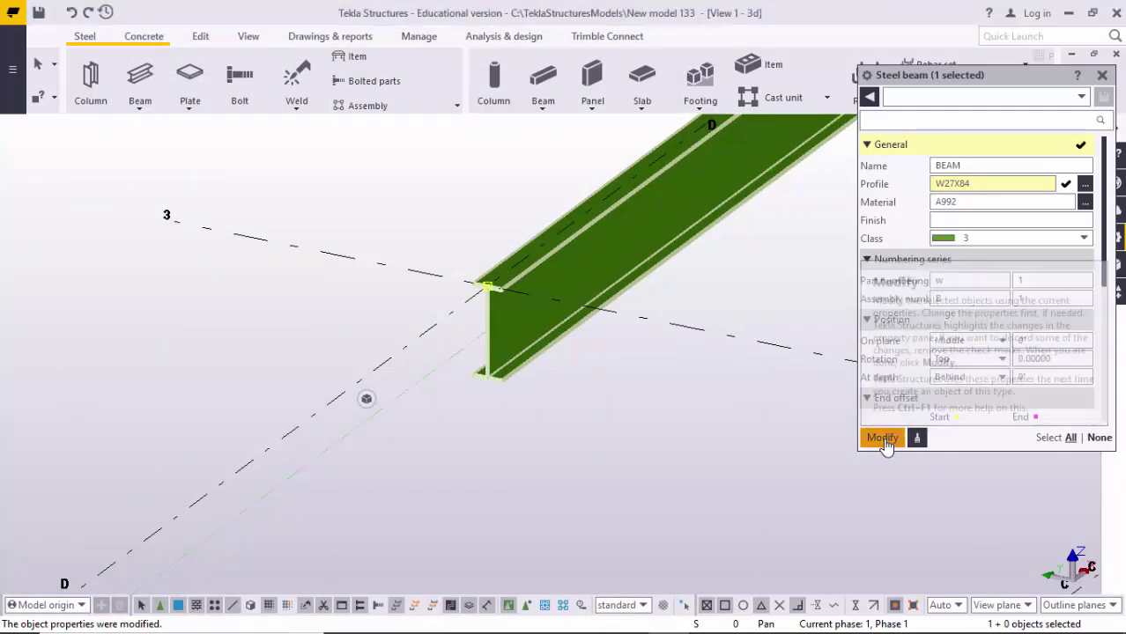
# - Examine the W27X84 beam on grid line D and review its class, material, position and end offset properties
pyautogui.scroll(1, 480, 352)
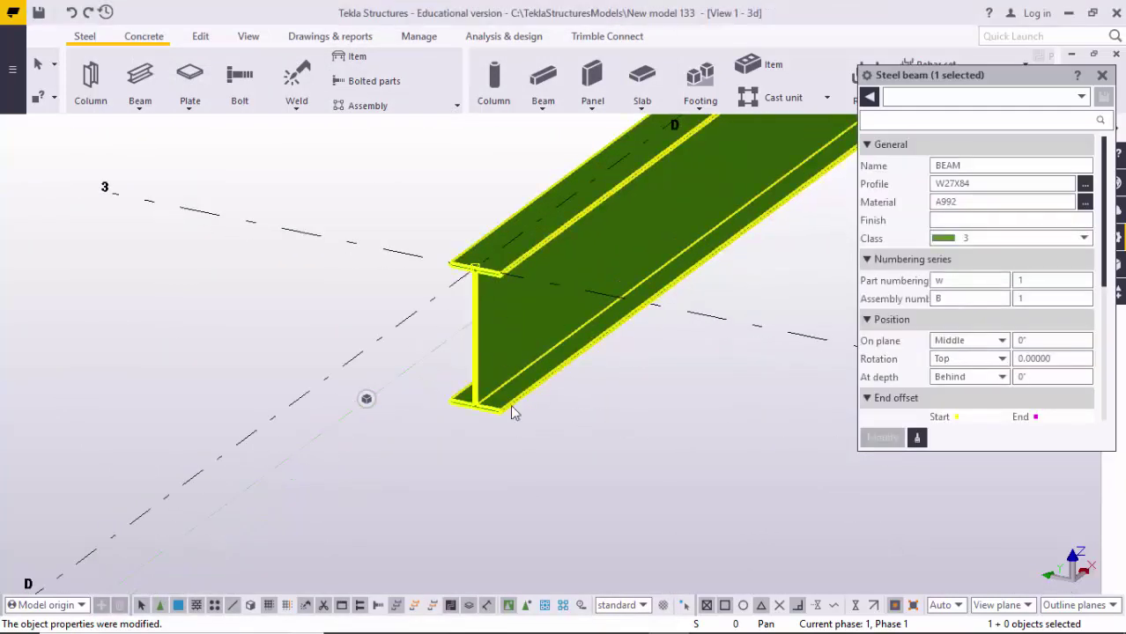
pyautogui.click(1102, 79)
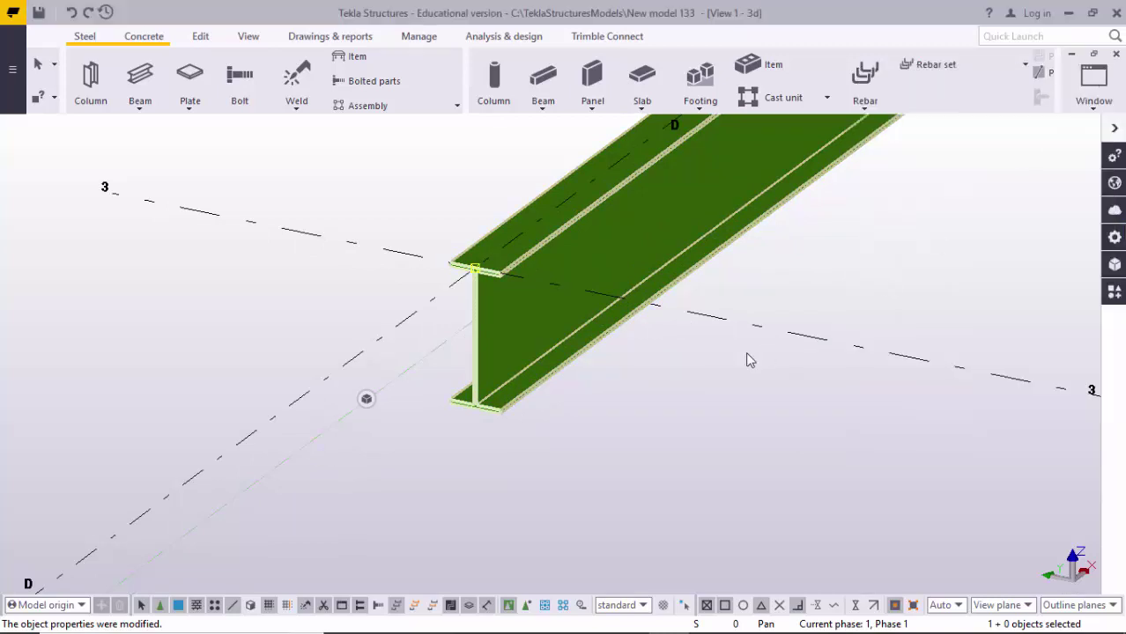
pyautogui.doubleClick(541, 388)
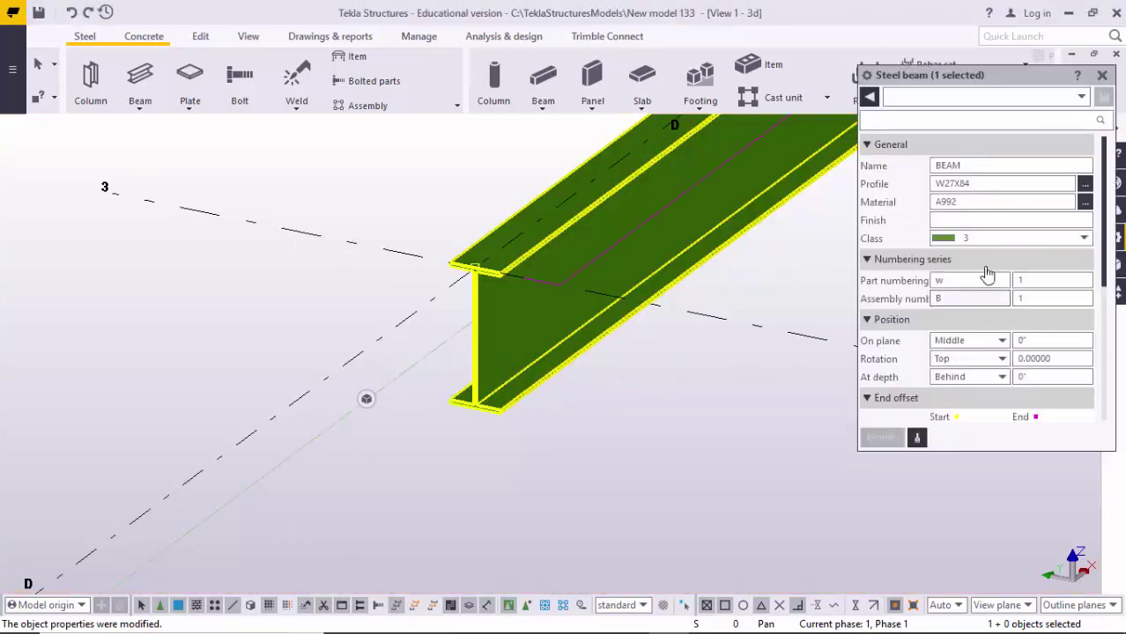
pyautogui.click(966, 240)
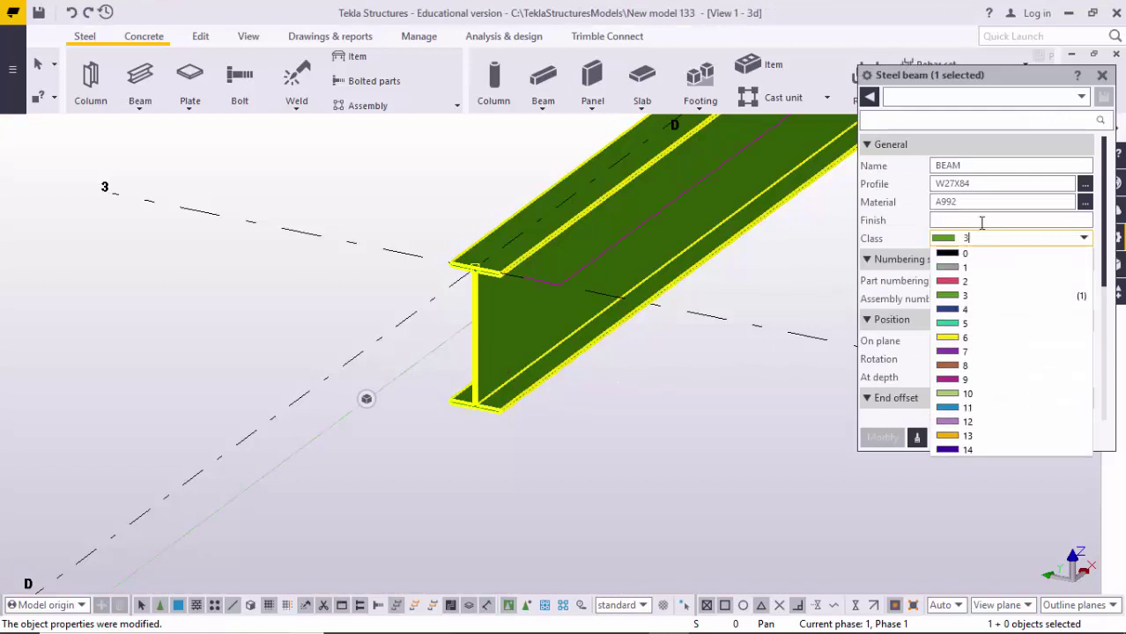
pyautogui.click(1004, 201)
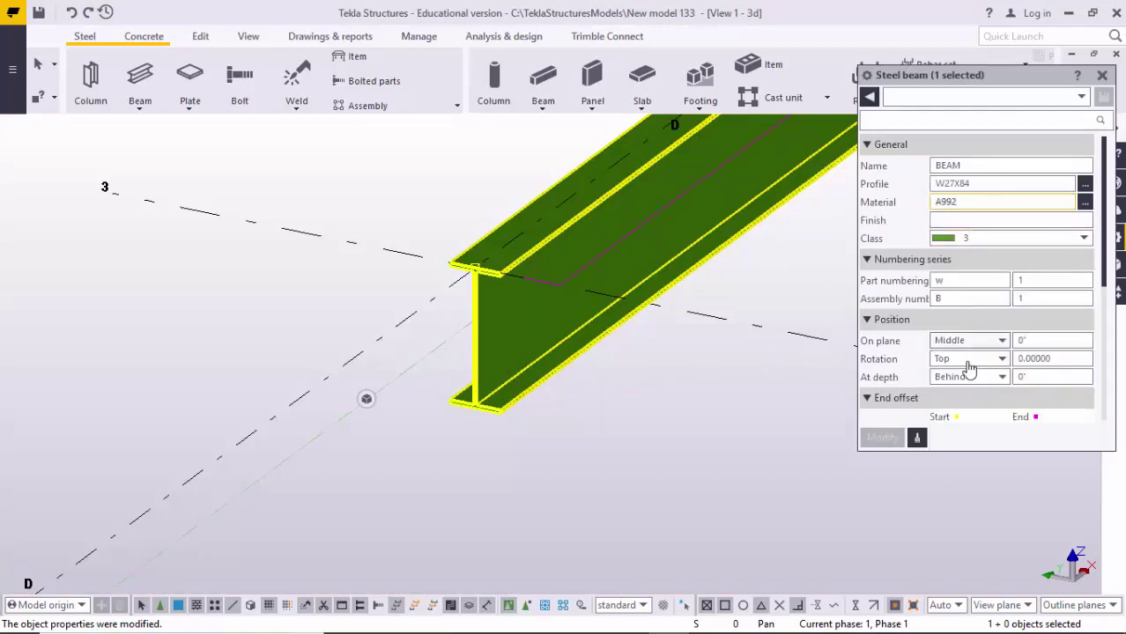
pyautogui.scroll(-2, 957, 336)
pyautogui.scroll(-1, 957, 336)
pyautogui.scroll(2, 957, 317)
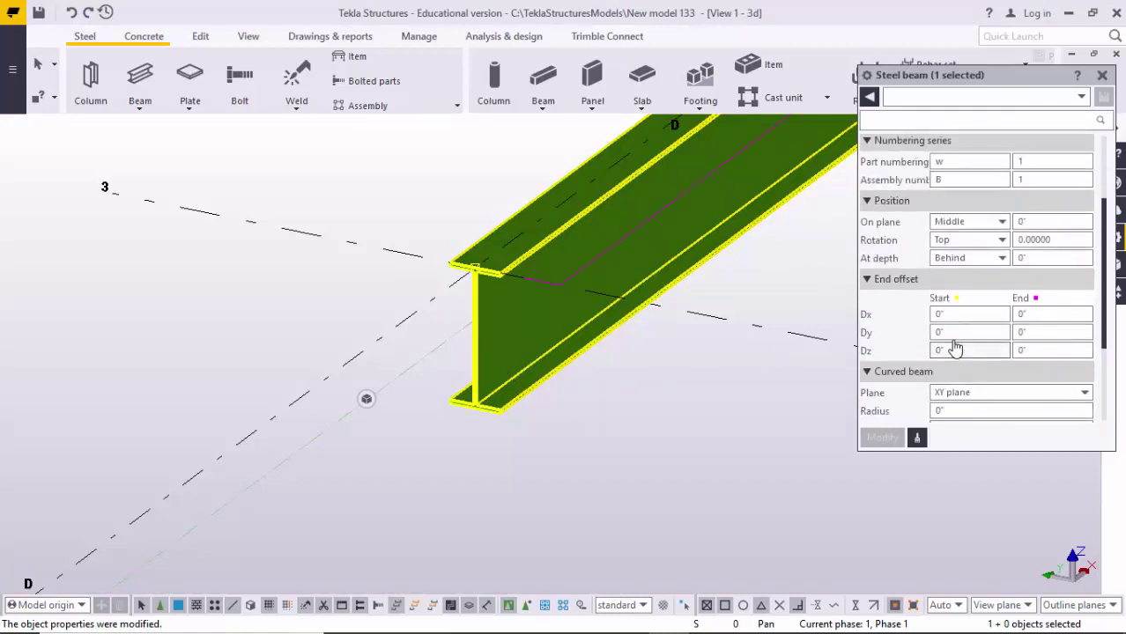
pyautogui.click(1095, 95)
# - Create a steel beam midway between grid lines D and C, from grid line 3 to grid line 4, and end the command
pyautogui.scroll(-6, 675, 423)
pyautogui.scroll(3, 408, 500)
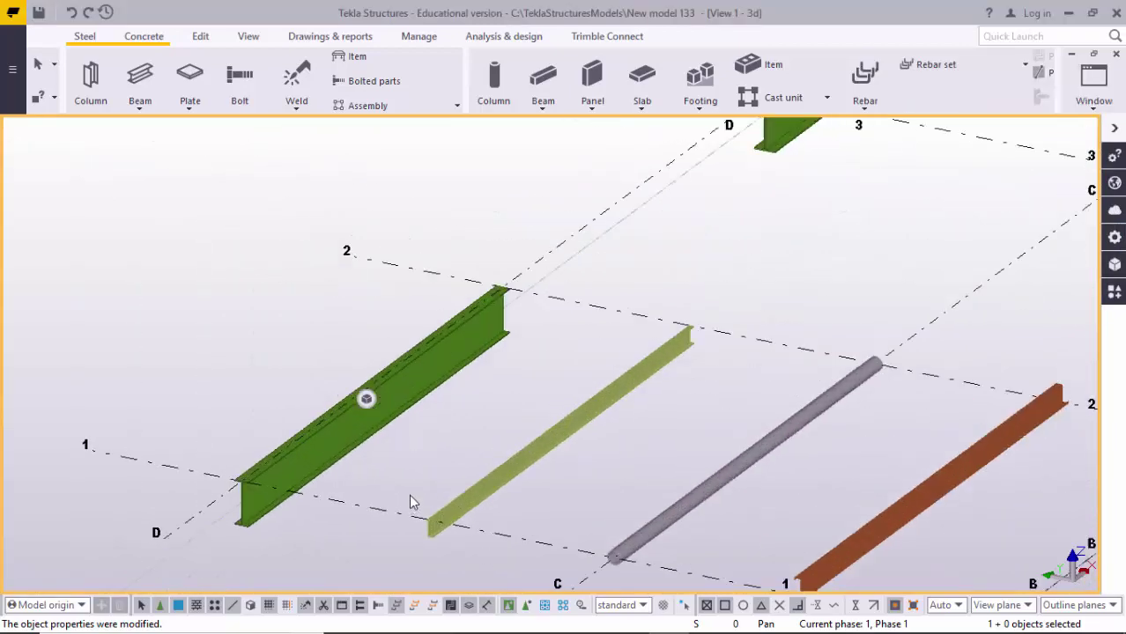
pyautogui.scroll(5, 411, 502)
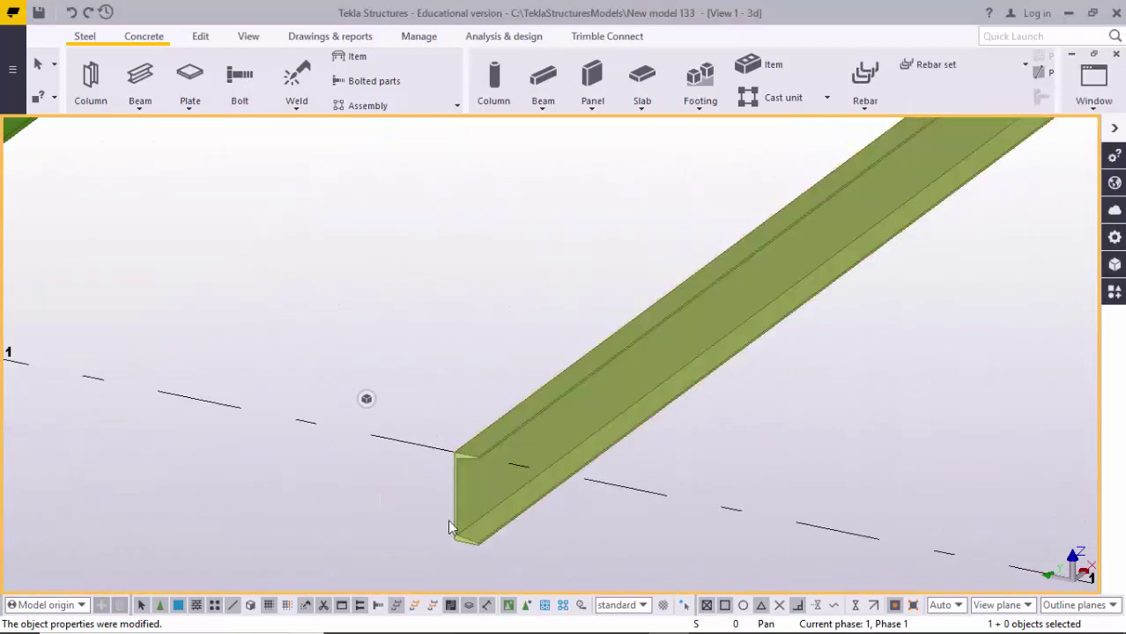
pyautogui.scroll(-6, 448, 525)
pyautogui.scroll(3, 139, 178)
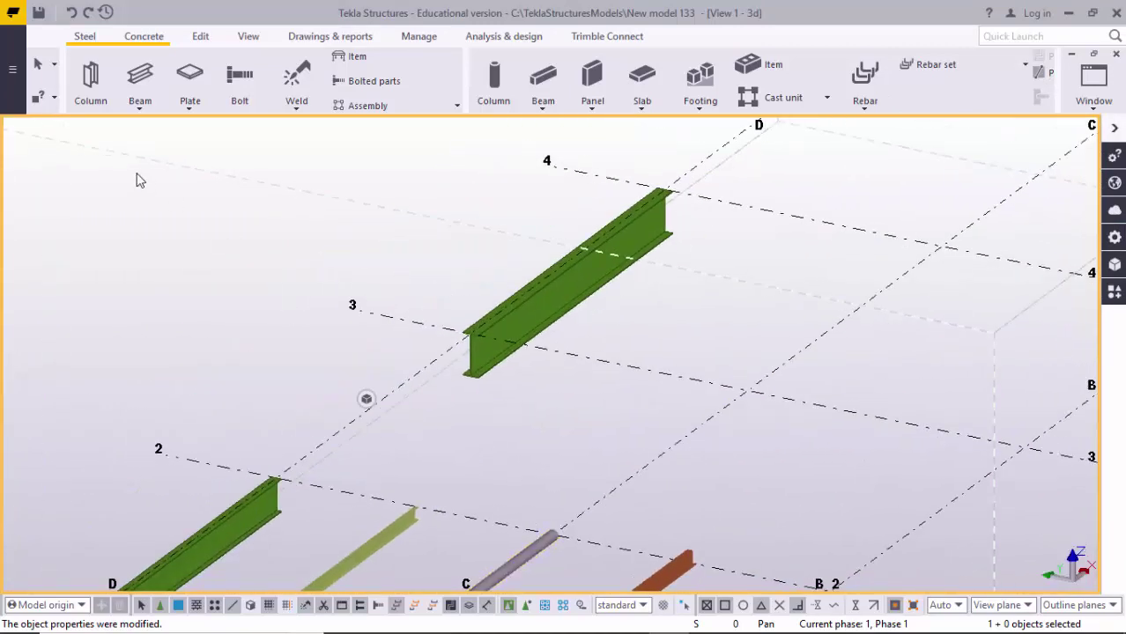
pyautogui.click(146, 81)
pyautogui.moveTo(660, 363); pyautogui.dragTo(542, 382, button='middle')
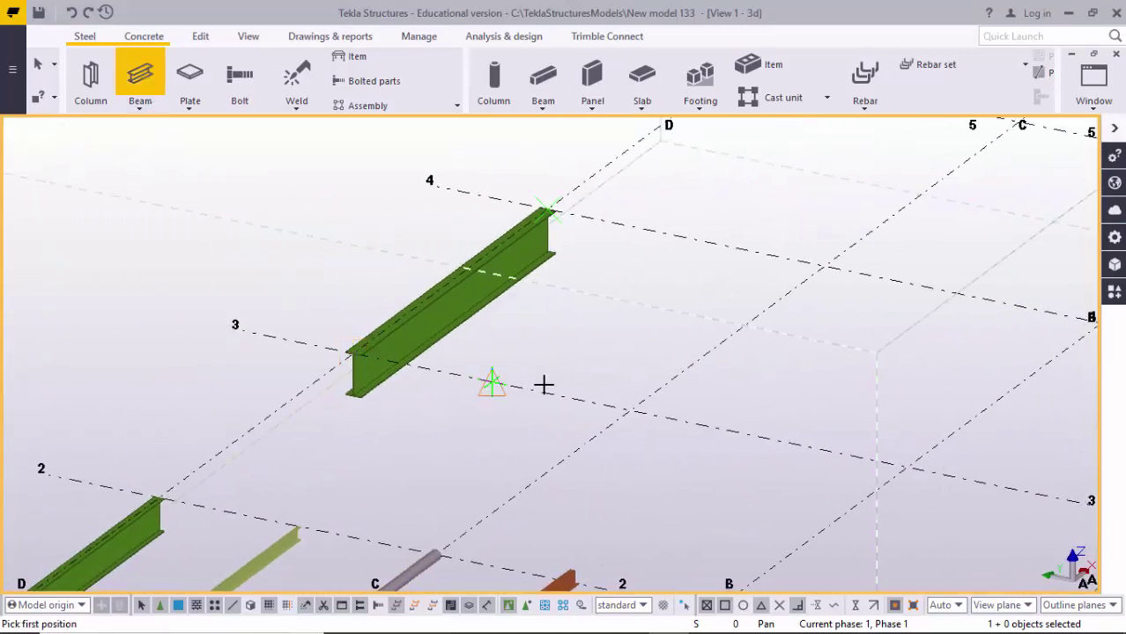
pyautogui.click(494, 387)
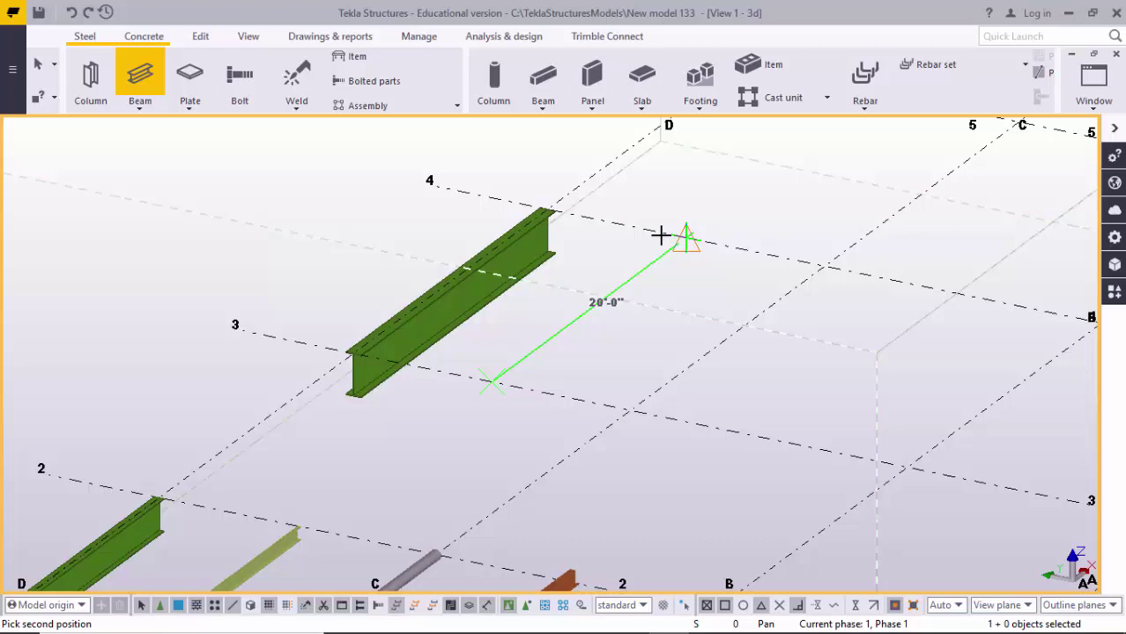
pyautogui.click(660, 235)
pyautogui.rightClick(723, 195)
pyautogui.click(753, 206)
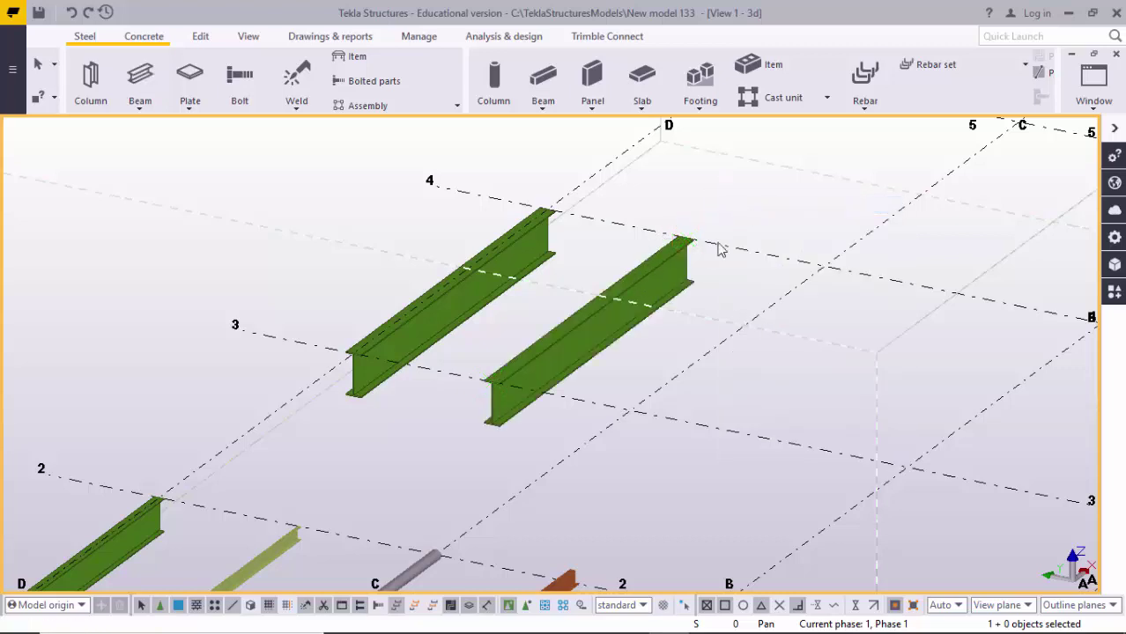
# - Load the saved Channel properties for the new beam between grid lines D and C and modify it to match
pyautogui.doubleClick(554, 343)
pyautogui.moveTo(651, 365); pyautogui.dragTo(592, 339, button='middle')
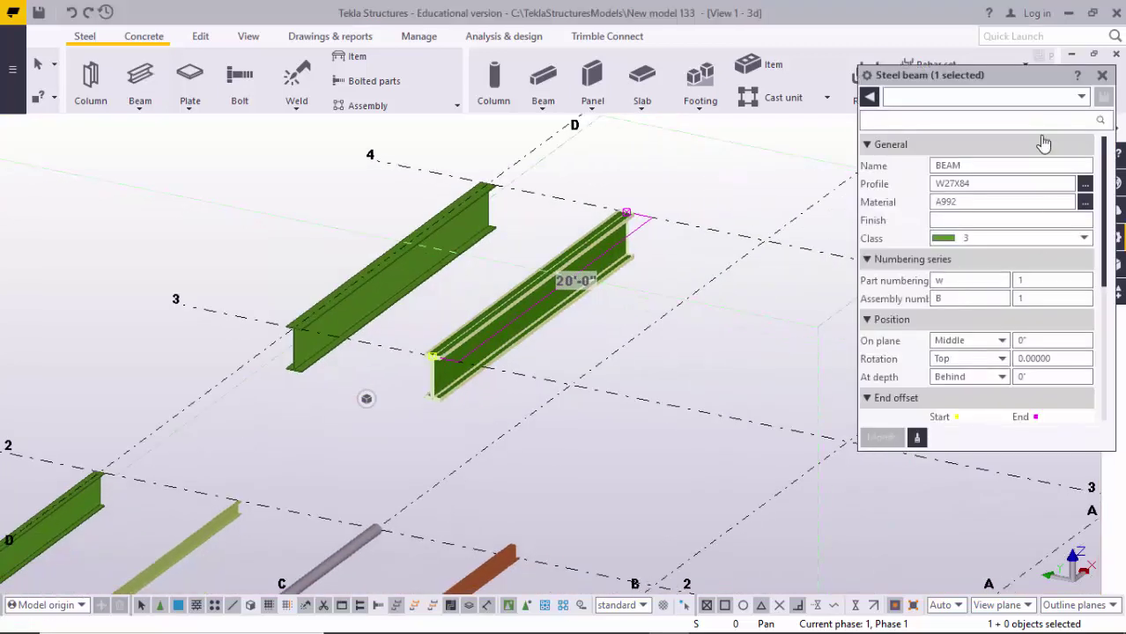
pyautogui.click(1009, 97)
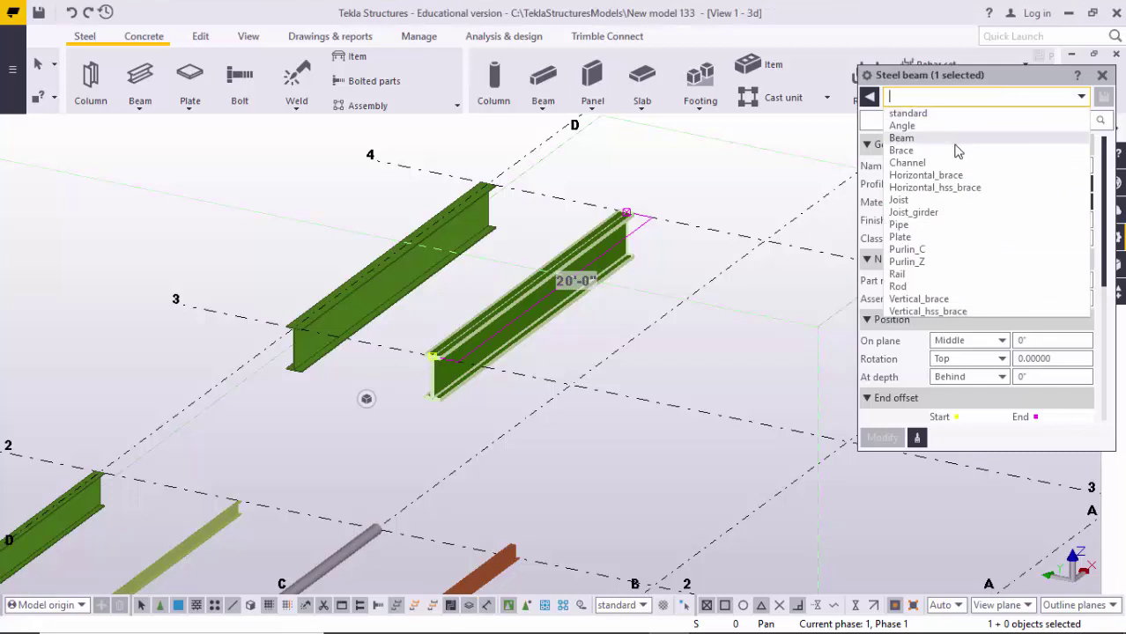
pyautogui.click(905, 163)
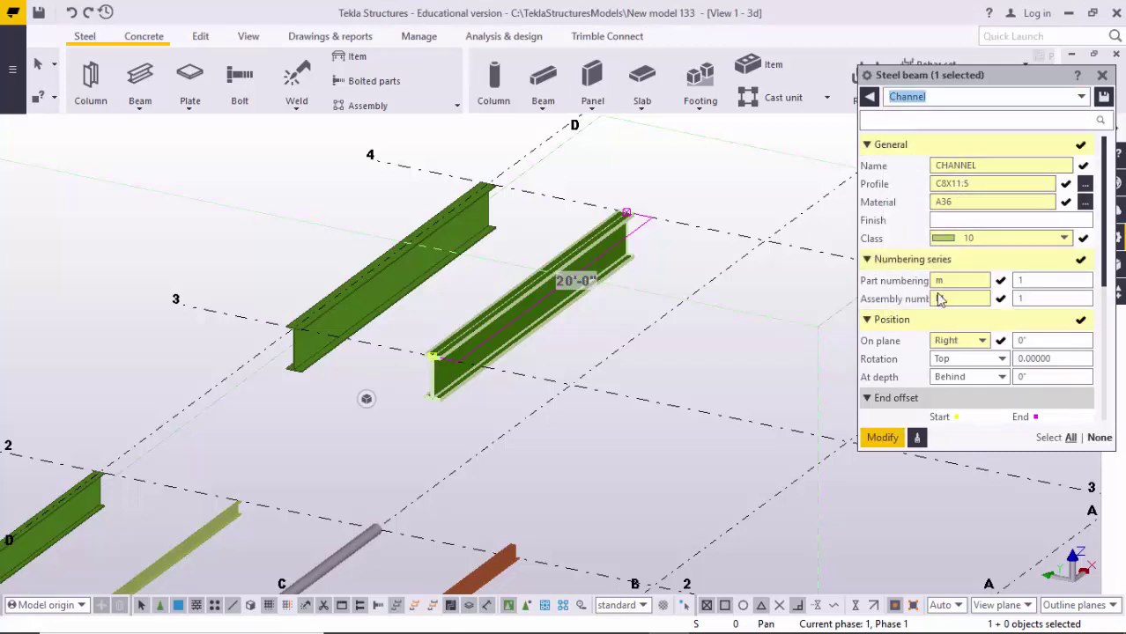
pyautogui.click(881, 437)
pyautogui.scroll(6, 516, 366)
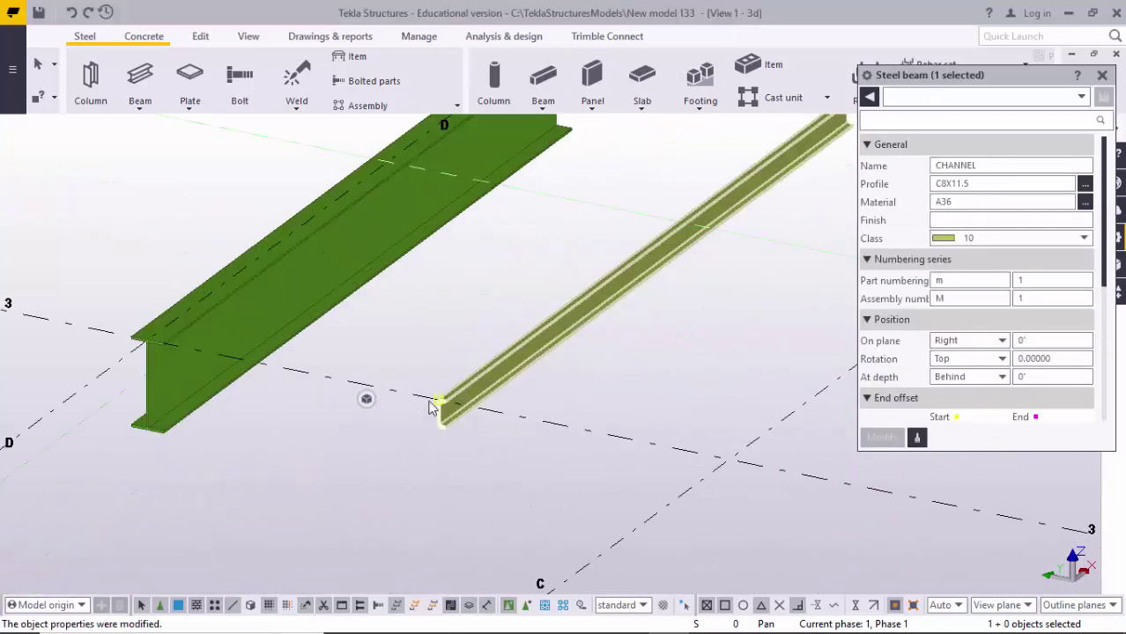
pyautogui.scroll(-5, 410, 458)
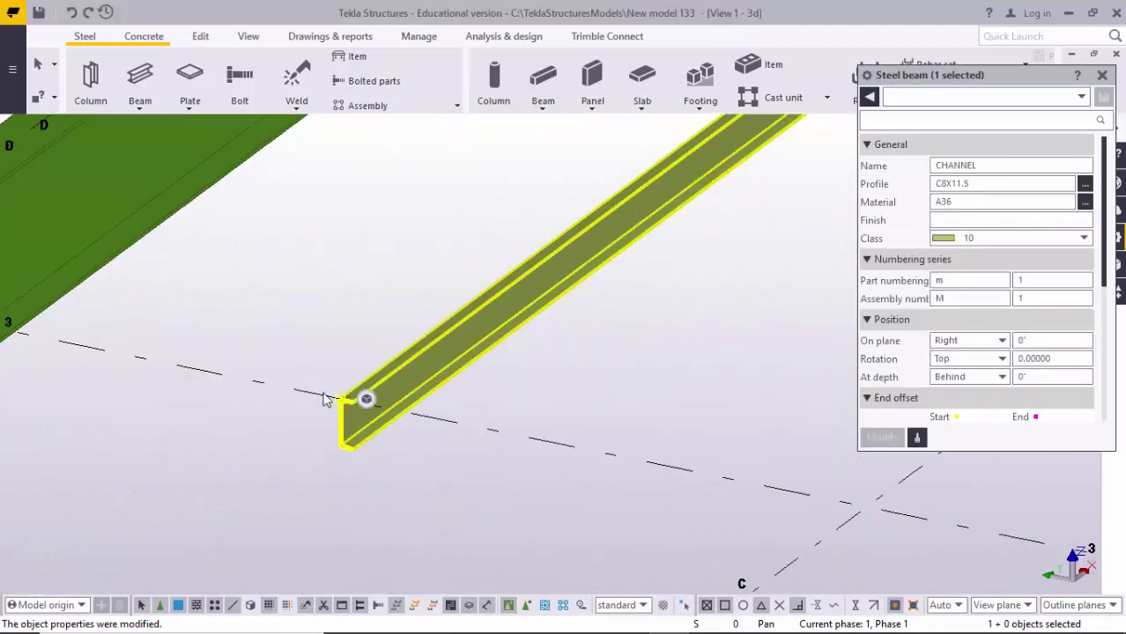
# - Change the channel beam's profile to C12X20.7 from the C12 group of the profile catalog, apply the modification and close its properties
pyautogui.click(1084, 183)
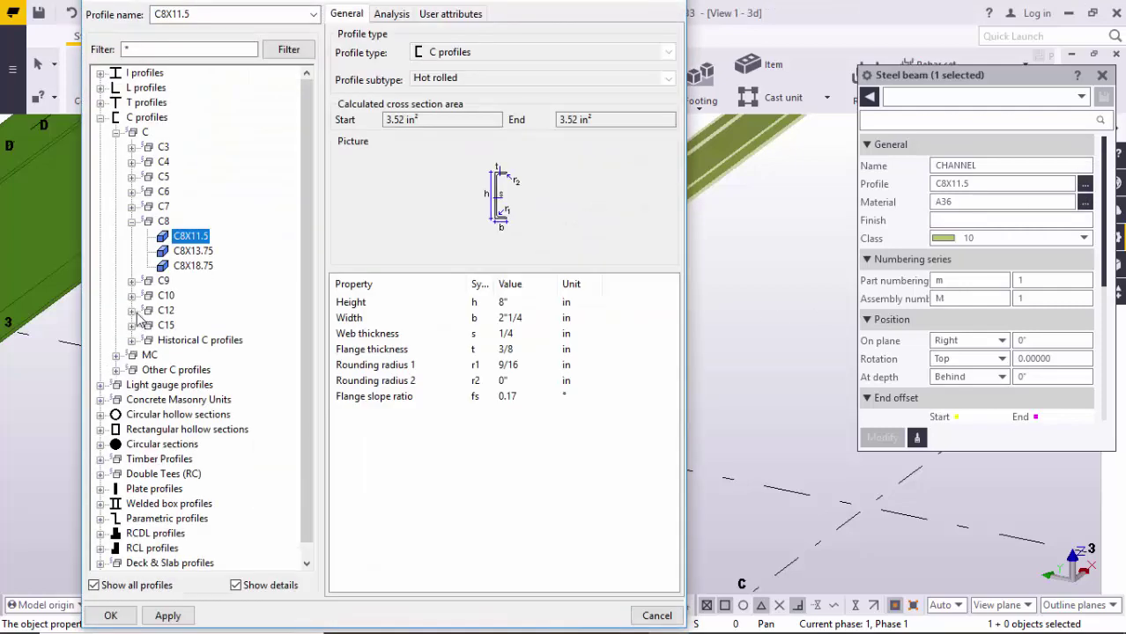
pyautogui.click(132, 310)
pyautogui.click(191, 326)
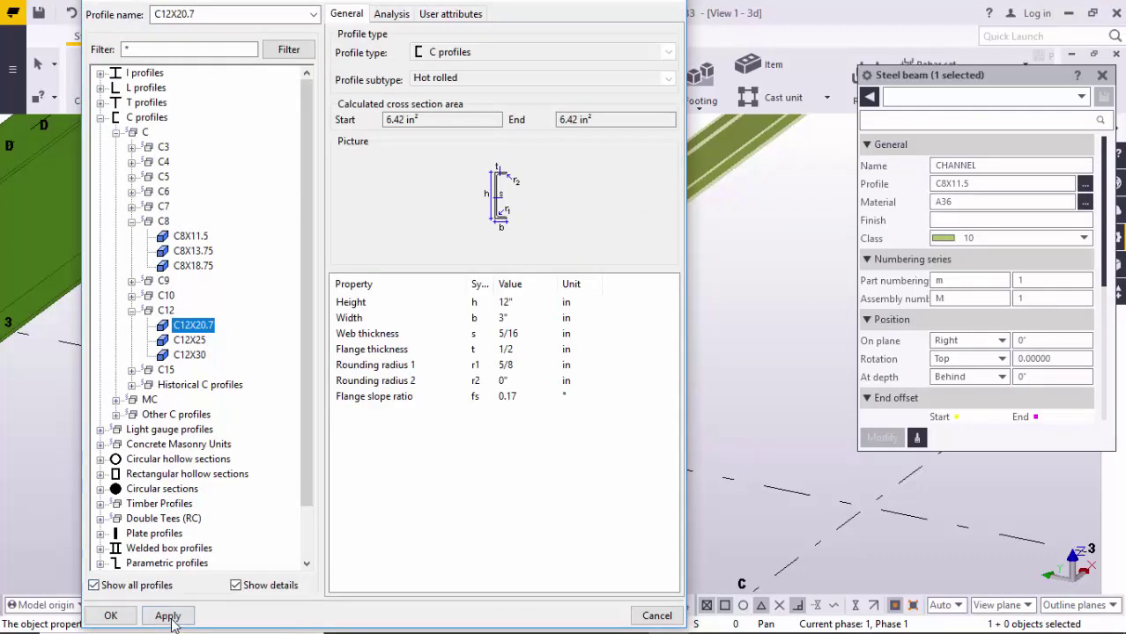
pyautogui.click(167, 616)
pyautogui.click(110, 616)
pyautogui.click(881, 438)
pyautogui.moveTo(425, 417); pyautogui.dragTo(564, 416, button='middle')
pyautogui.scroll(2, 563, 417)
pyautogui.scroll(-5, 449, 432)
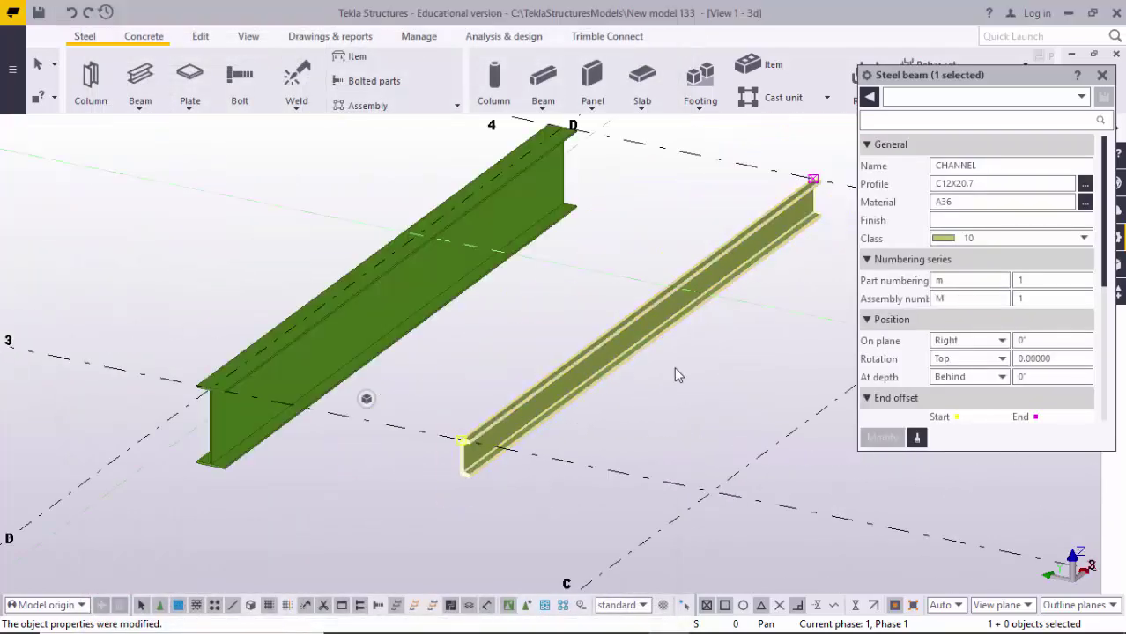
pyautogui.click(1102, 75)
# - Create a steel beam along grid line C from grid line 3 to grid line 4 and end the command
pyautogui.scroll(-5, 767, 330)
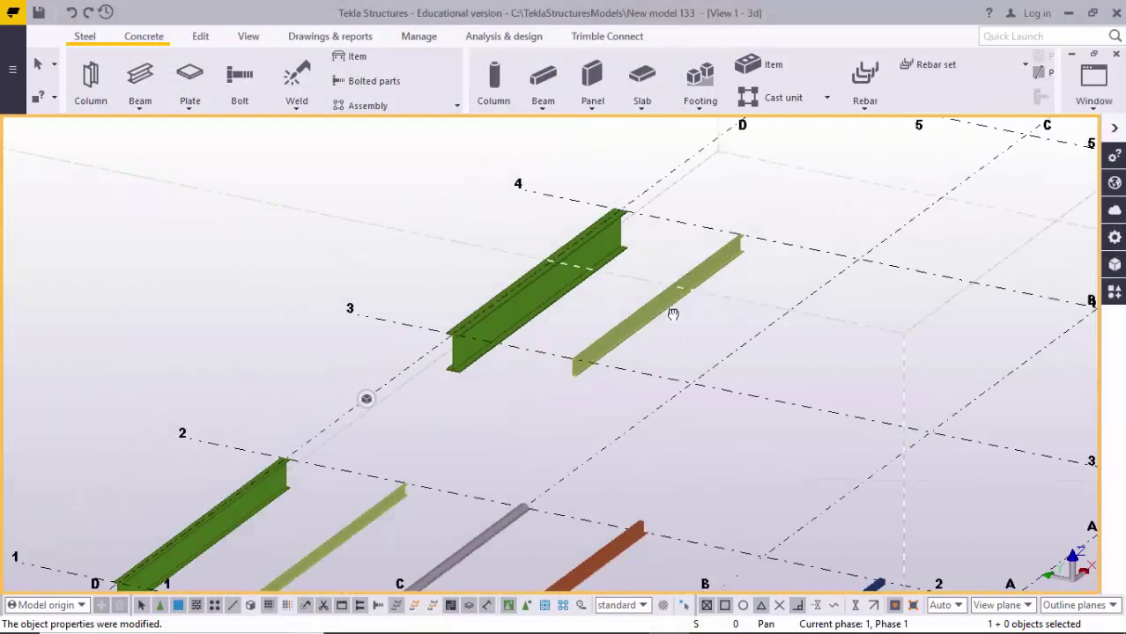
pyautogui.scroll(6, 472, 467)
pyautogui.scroll(-5, 471, 467)
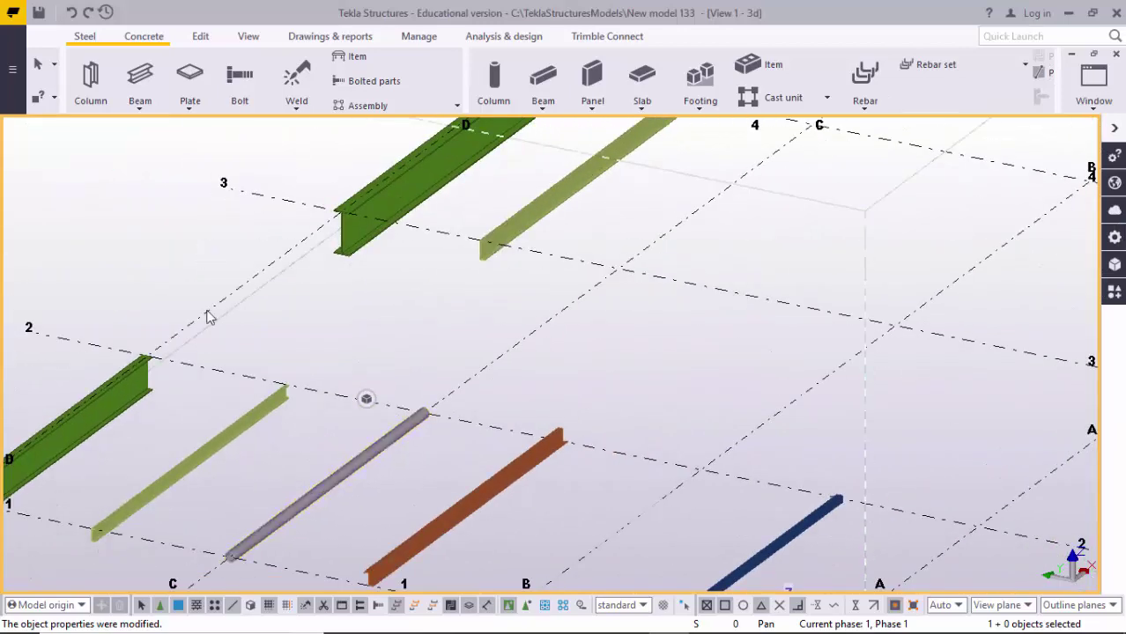
pyautogui.click(140, 88)
pyautogui.scroll(-2, 477, 412)
pyautogui.scroll(3, 423, 361)
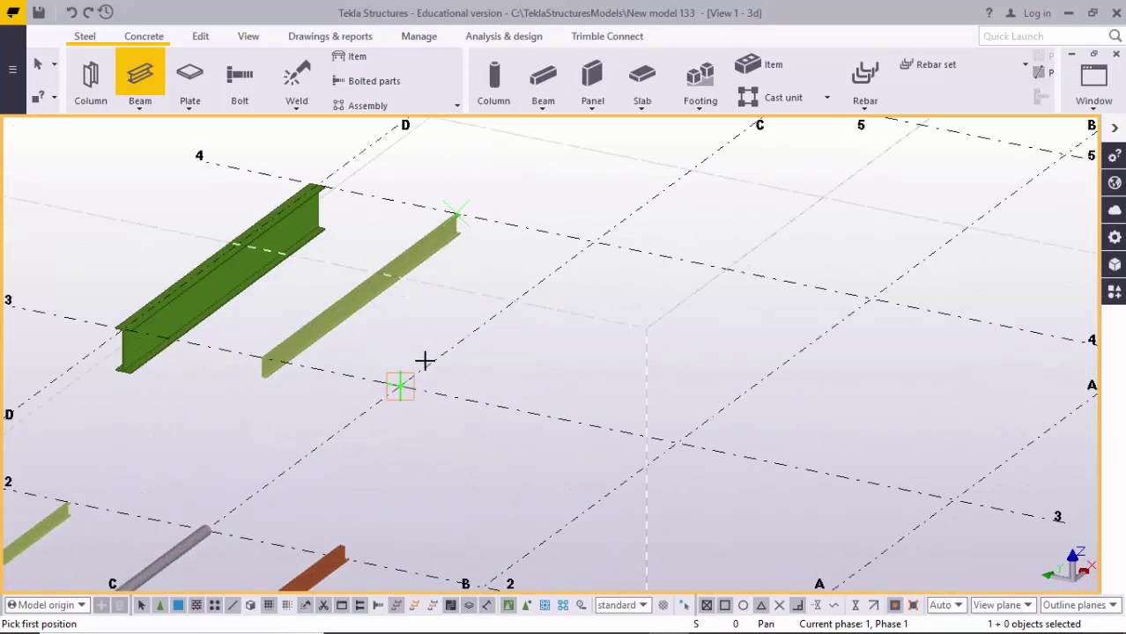
pyautogui.click(409, 384)
pyautogui.click(595, 240)
pyautogui.rightClick(606, 284)
pyautogui.click(638, 295)
# - Load the saved Pipe properties for the new beam on grid line C and modify it to match
pyautogui.scroll(3, 456, 381)
pyautogui.doubleClick(457, 381)
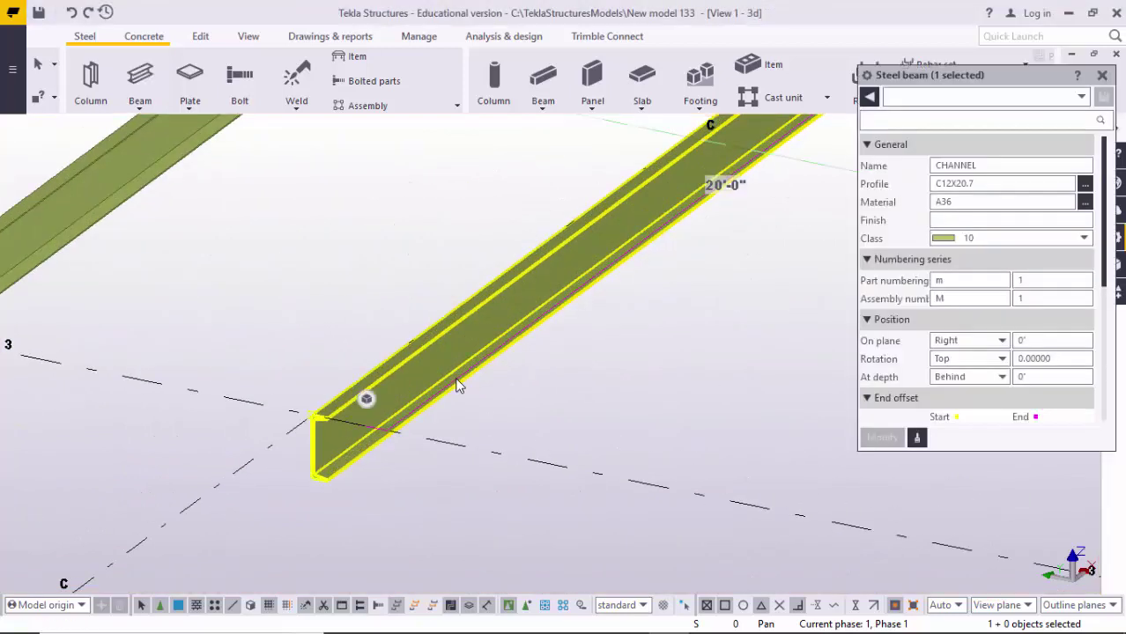
pyautogui.click(986, 99)
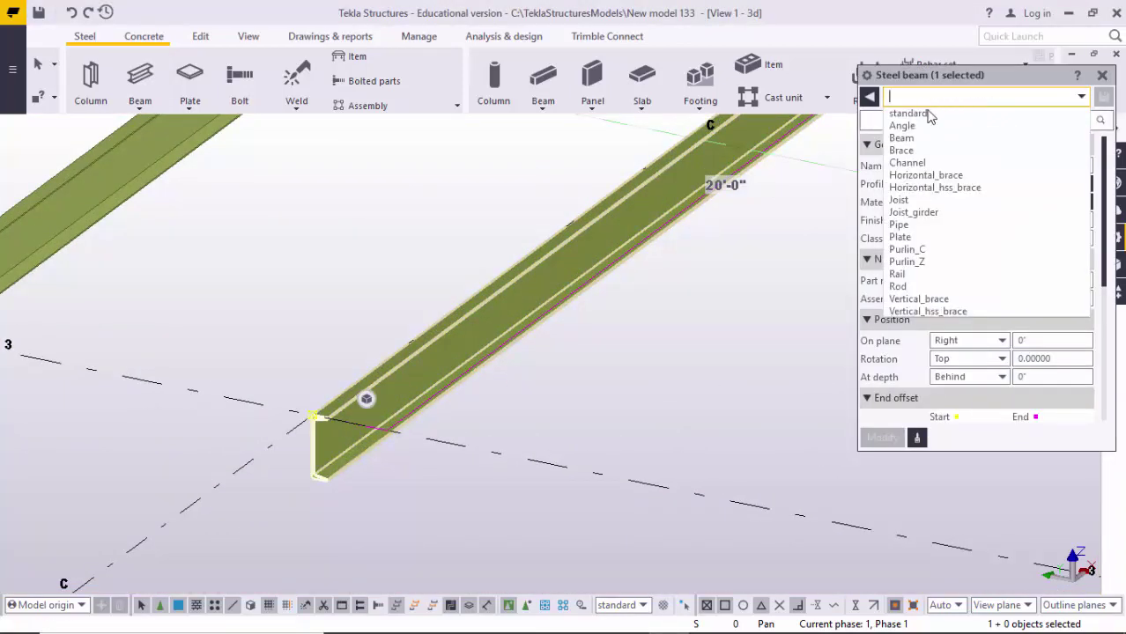
pyautogui.click(901, 224)
pyautogui.click(881, 437)
pyautogui.scroll(3, 528, 378)
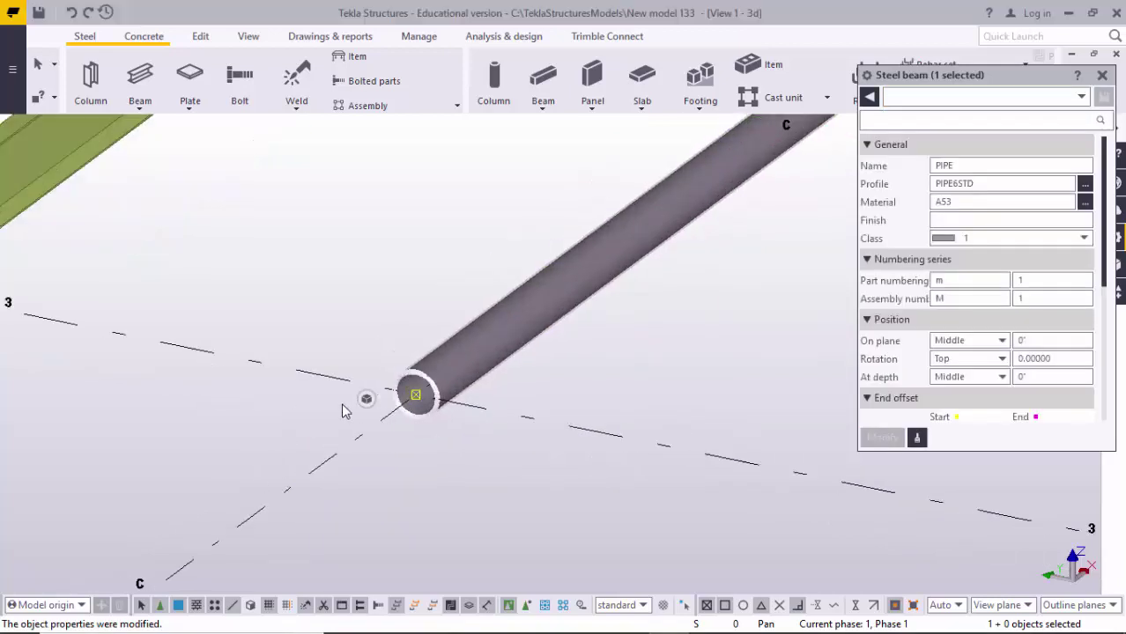
pyautogui.scroll(-1, 563, 354)
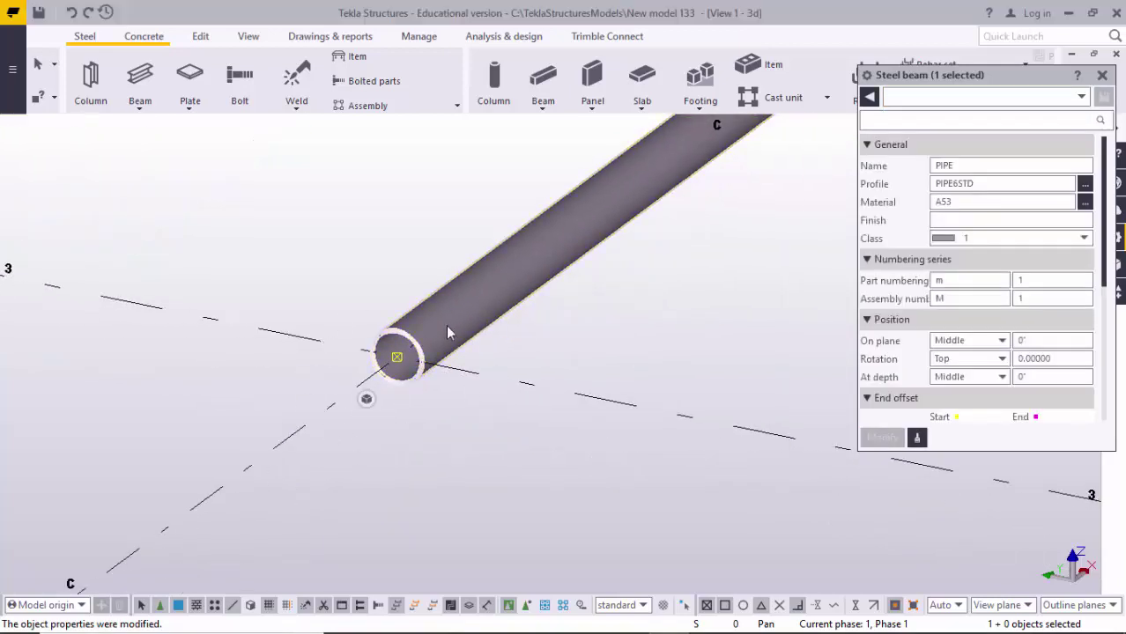
pyautogui.scroll(-1, 609, 319)
pyautogui.scroll(-1, 475, 393)
pyautogui.moveTo(476, 393); pyautogui.dragTo(362, 398, button='middle')
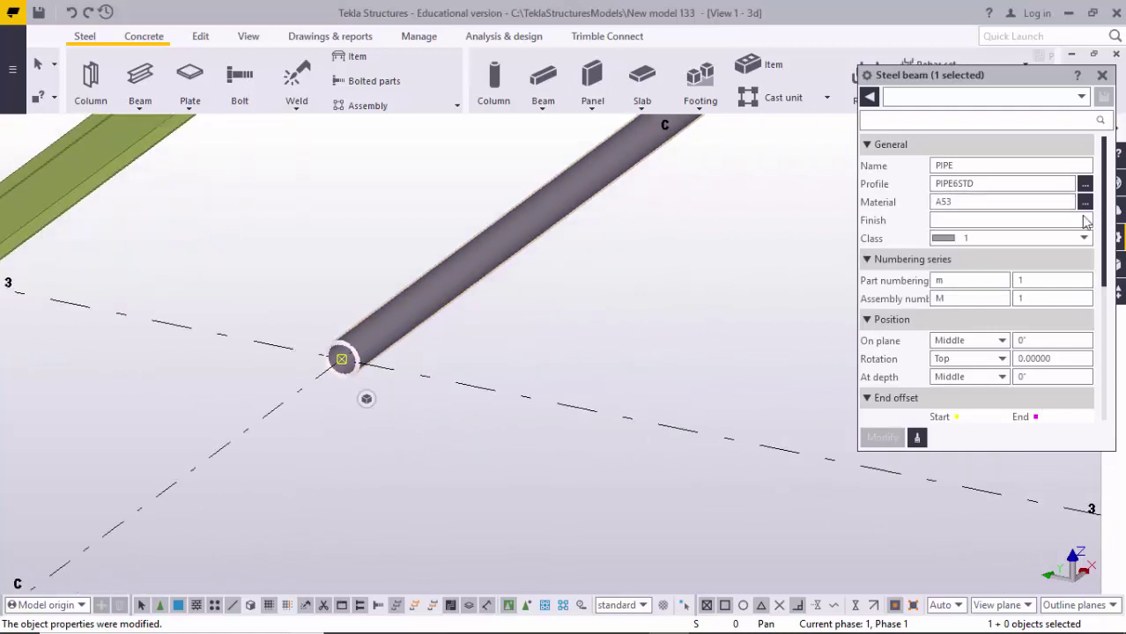
# - Change the pipe beam's profile to PIPE20STD from the standard pipe profiles, apply the modification and close its properties
pyautogui.click(1084, 183)
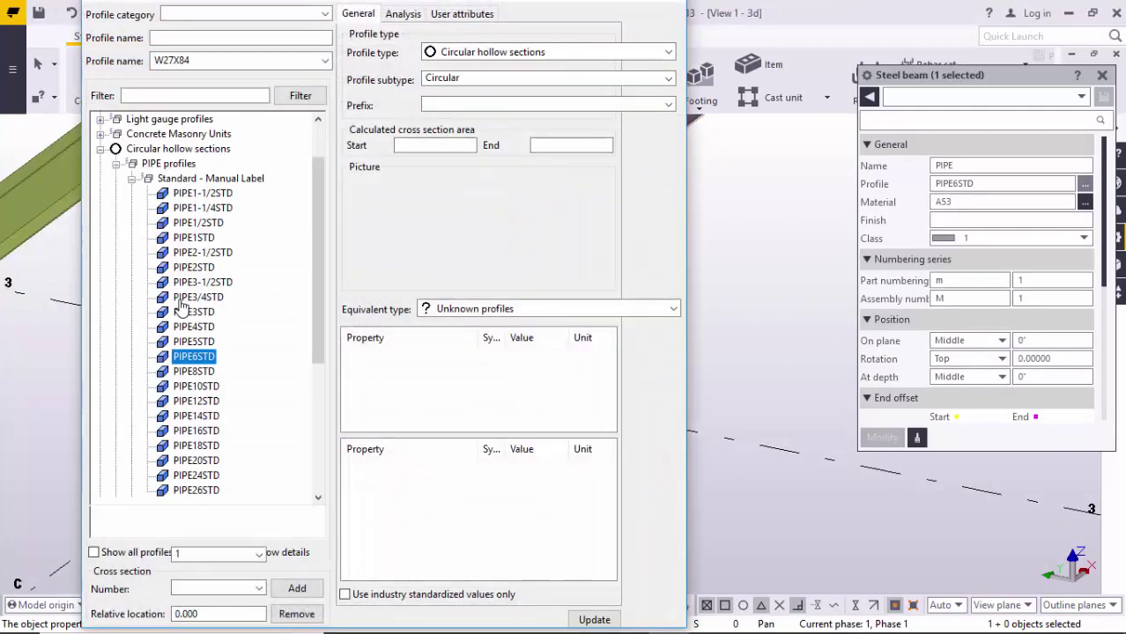
pyautogui.scroll(-3, 160, 346)
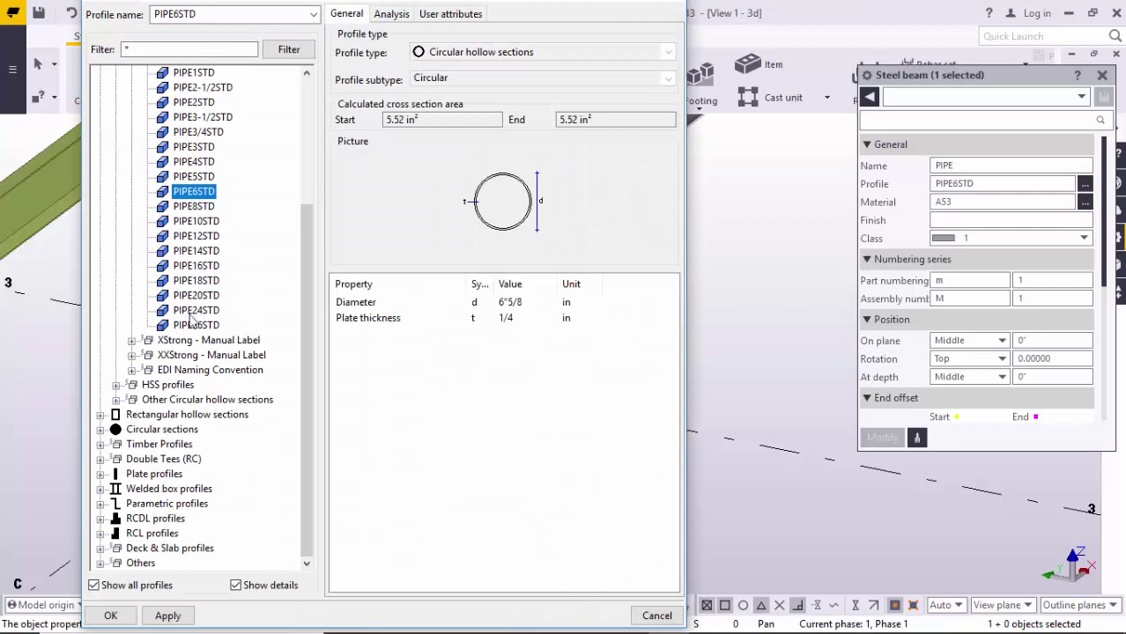
pyautogui.click(195, 296)
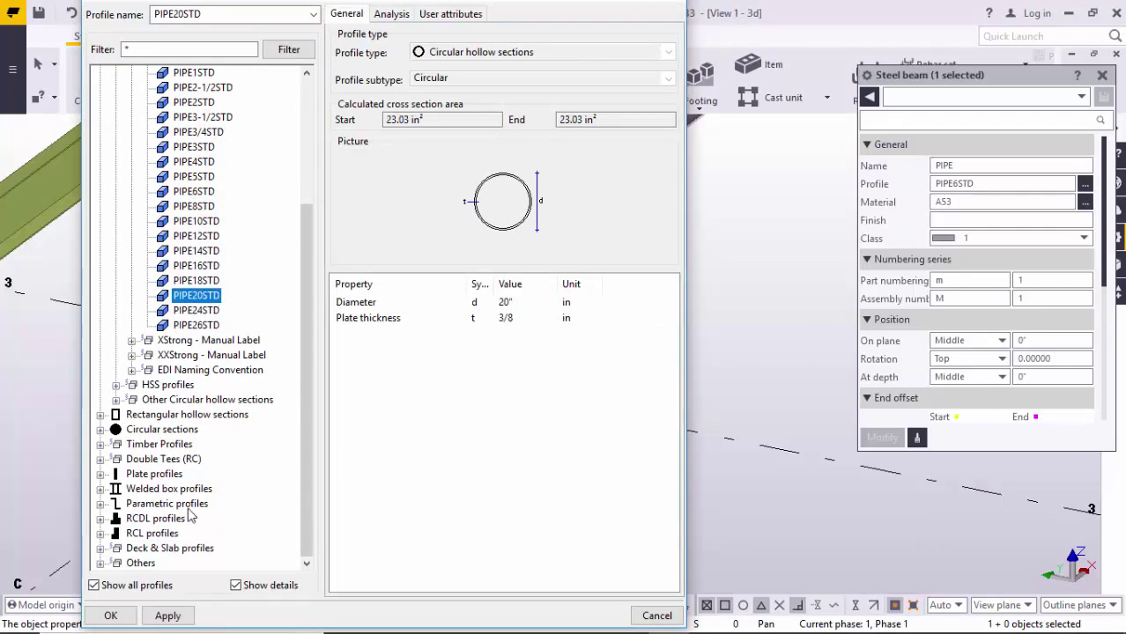
pyautogui.click(167, 614)
pyautogui.click(111, 615)
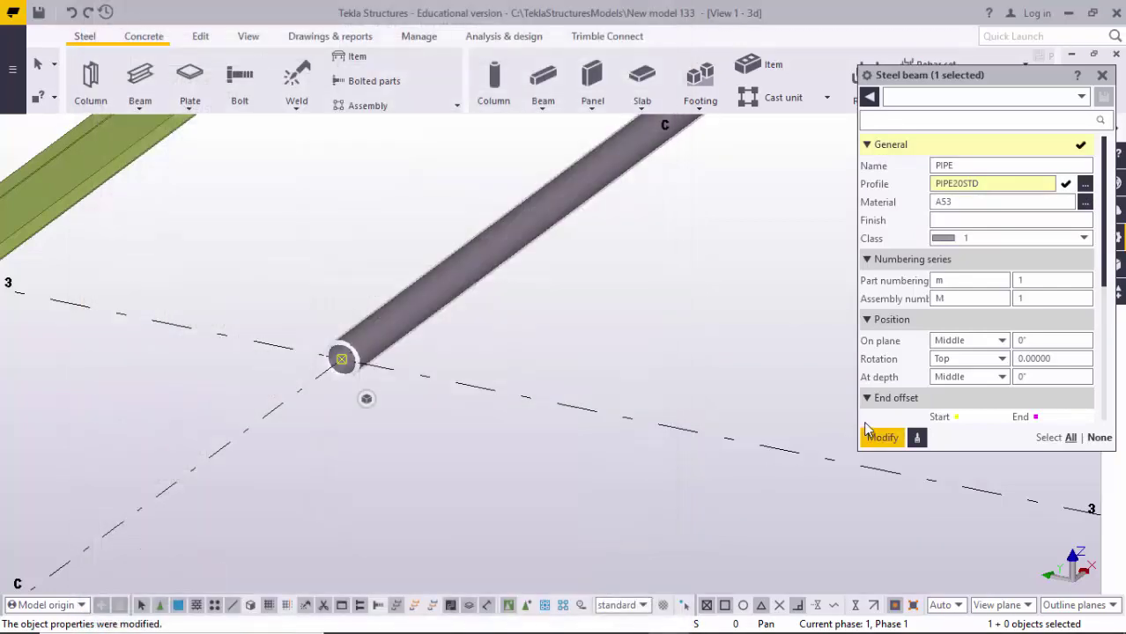
pyautogui.click(882, 438)
pyautogui.scroll(2, 427, 373)
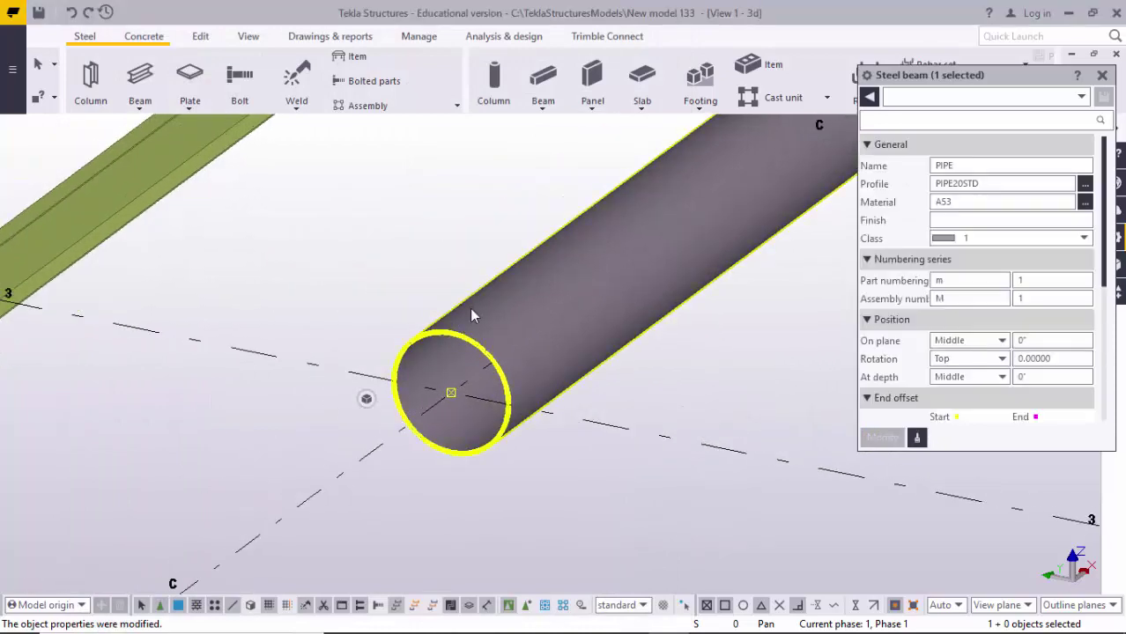
pyautogui.scroll(-5, 392, 345)
pyautogui.scroll(2, 392, 448)
pyautogui.scroll(4, 379, 423)
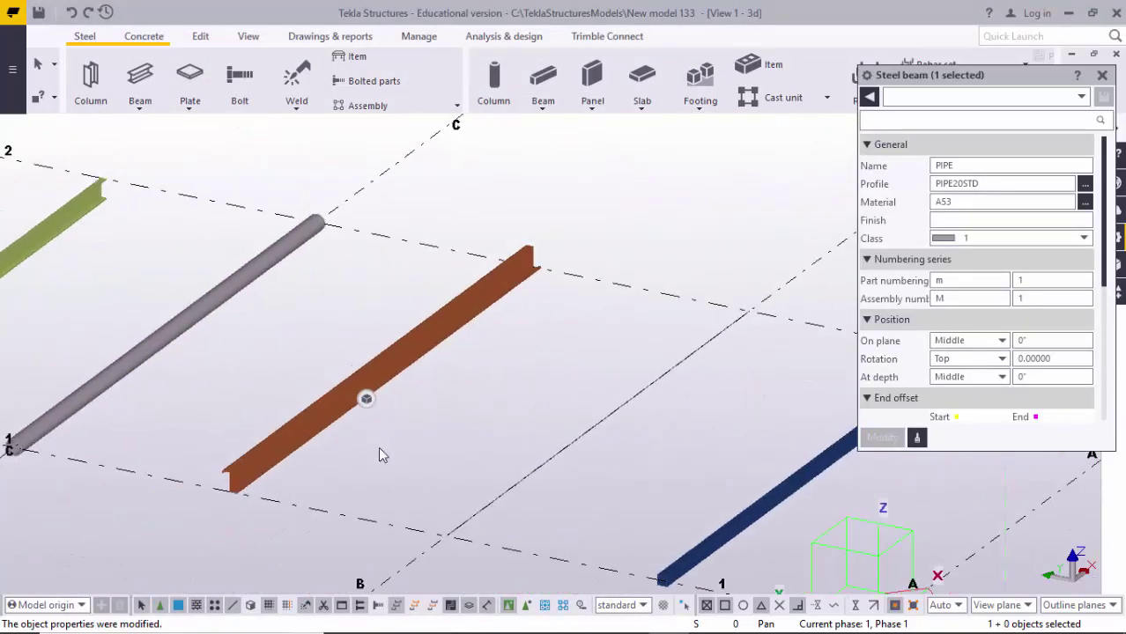
pyautogui.scroll(-3, 577, 288)
pyautogui.click(1101, 75)
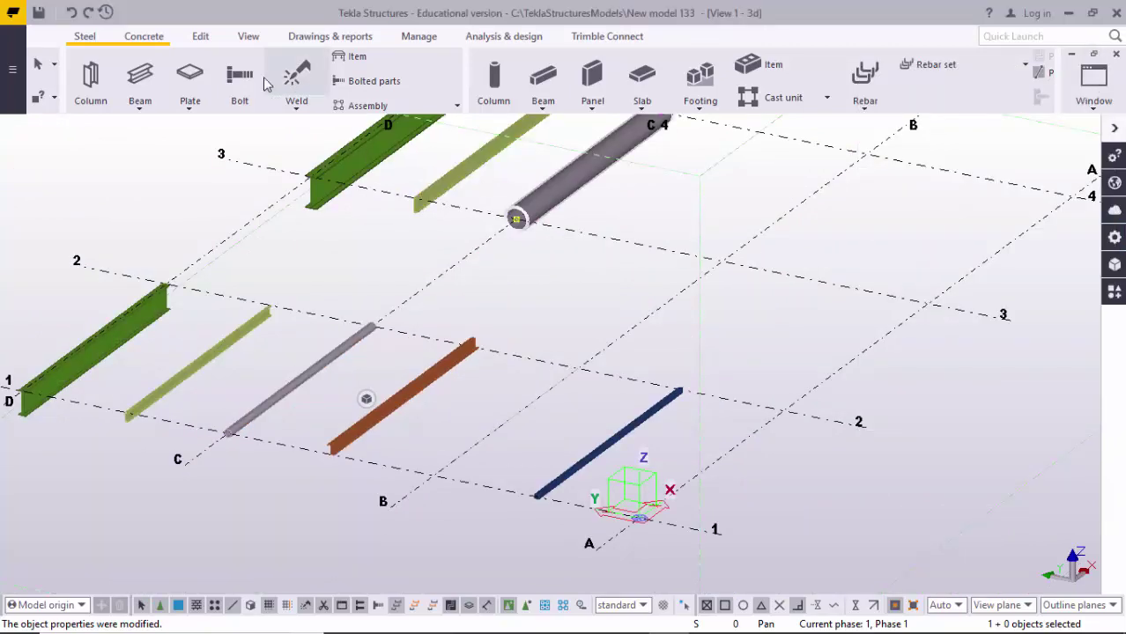
# - Create a steel beam midway between grid lines C and B from grid line 3 to grid line 4 and end the command
pyautogui.moveTo(412, 256); pyautogui.dragTo(312, 338, button='middle')
pyautogui.click(139, 81)
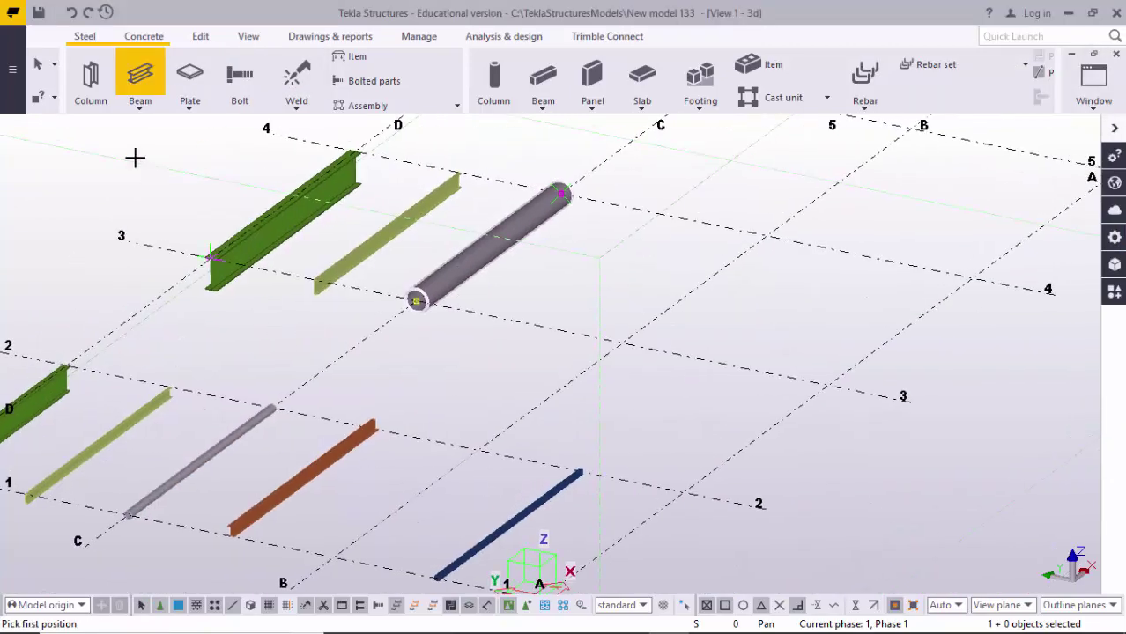
pyautogui.scroll(3, 447, 357)
pyautogui.click(432, 361)
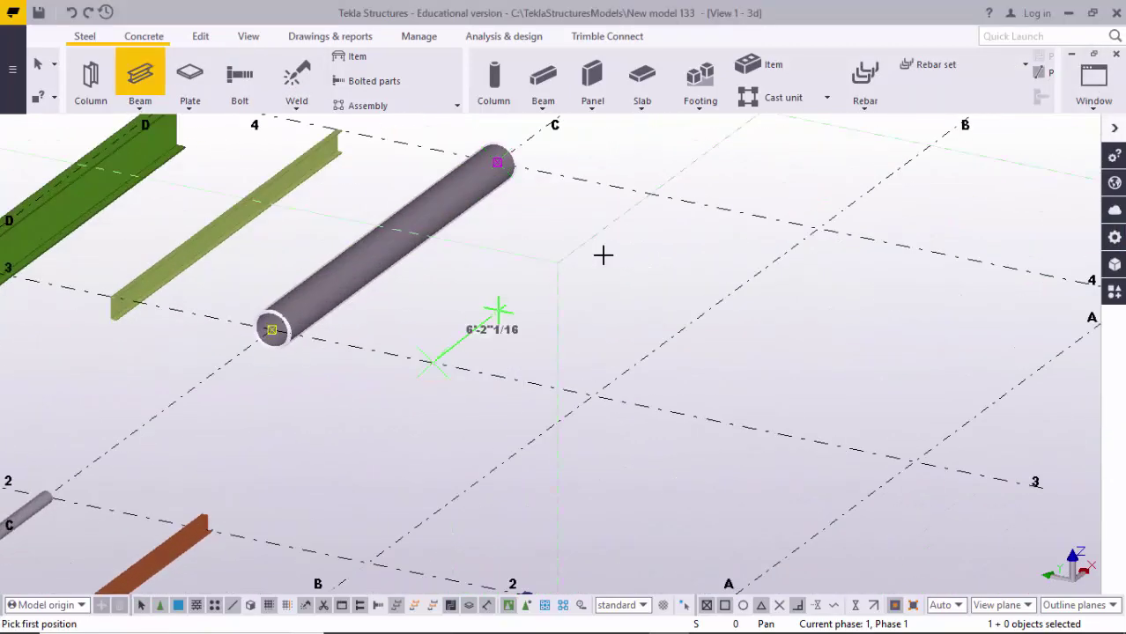
pyautogui.click(667, 204)
pyautogui.rightClick(775, 132)
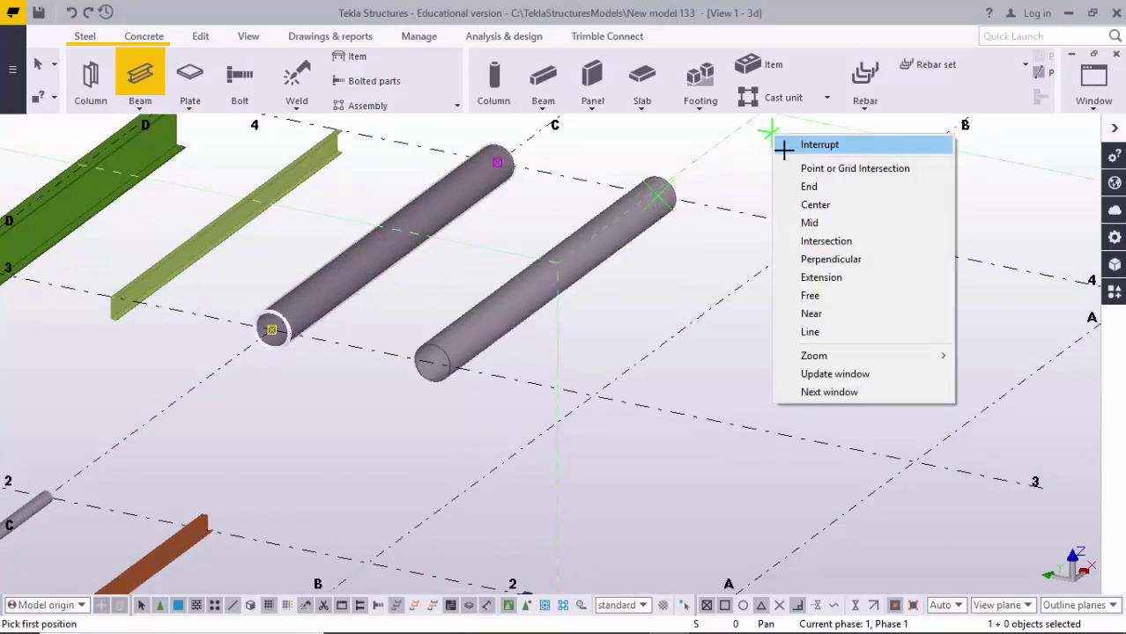
pyautogui.click(798, 143)
# - Load the saved Purlin_Z properties for the new beam between grid lines C and B and modify it to match
pyautogui.doubleClick(544, 322)
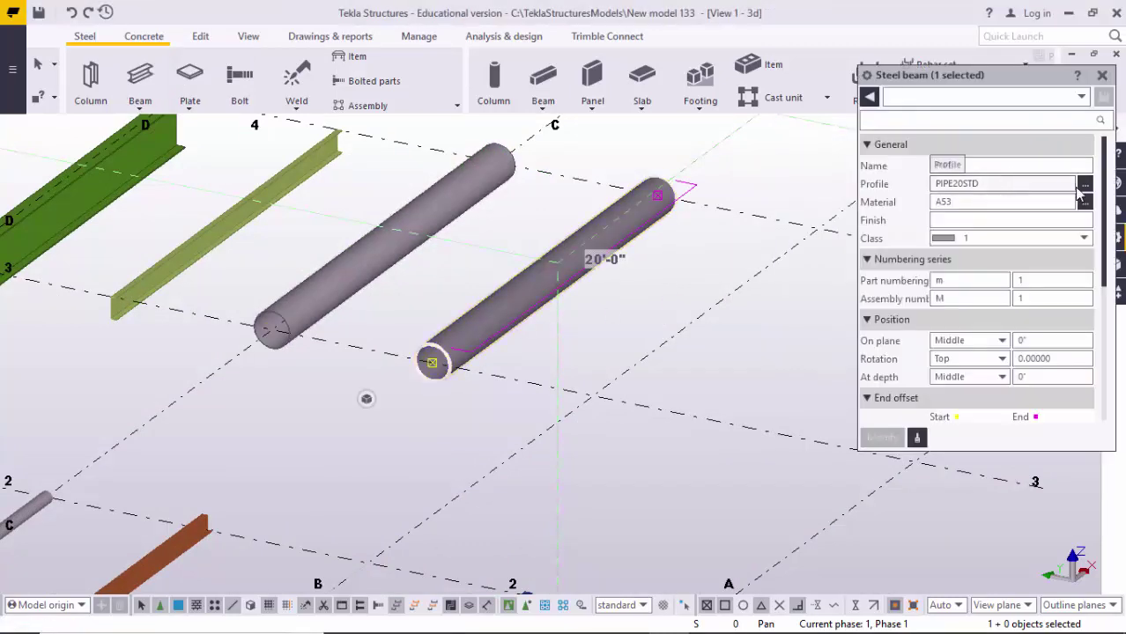
pyautogui.click(969, 97)
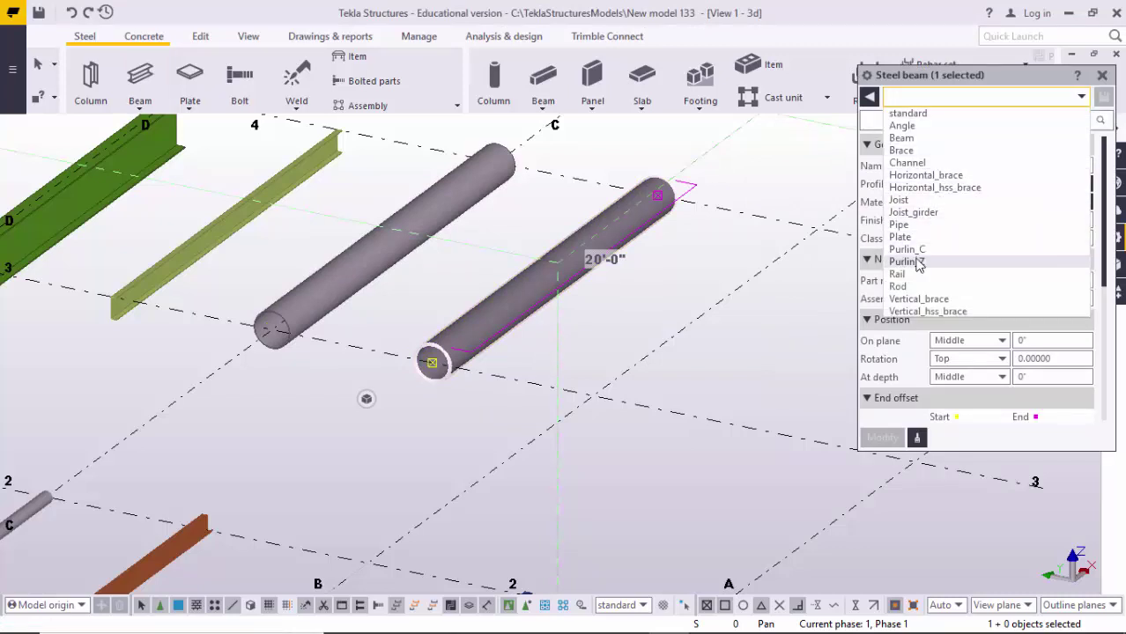
pyautogui.click(907, 262)
pyautogui.click(882, 437)
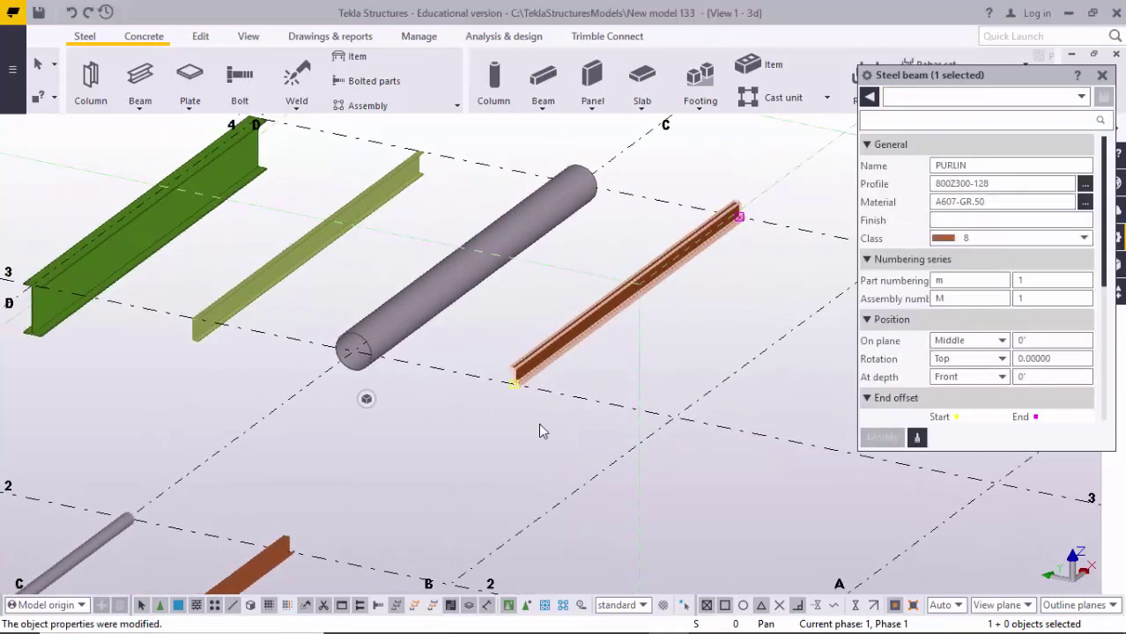
pyautogui.scroll(5, 538, 414)
pyautogui.scroll(-5, 529, 381)
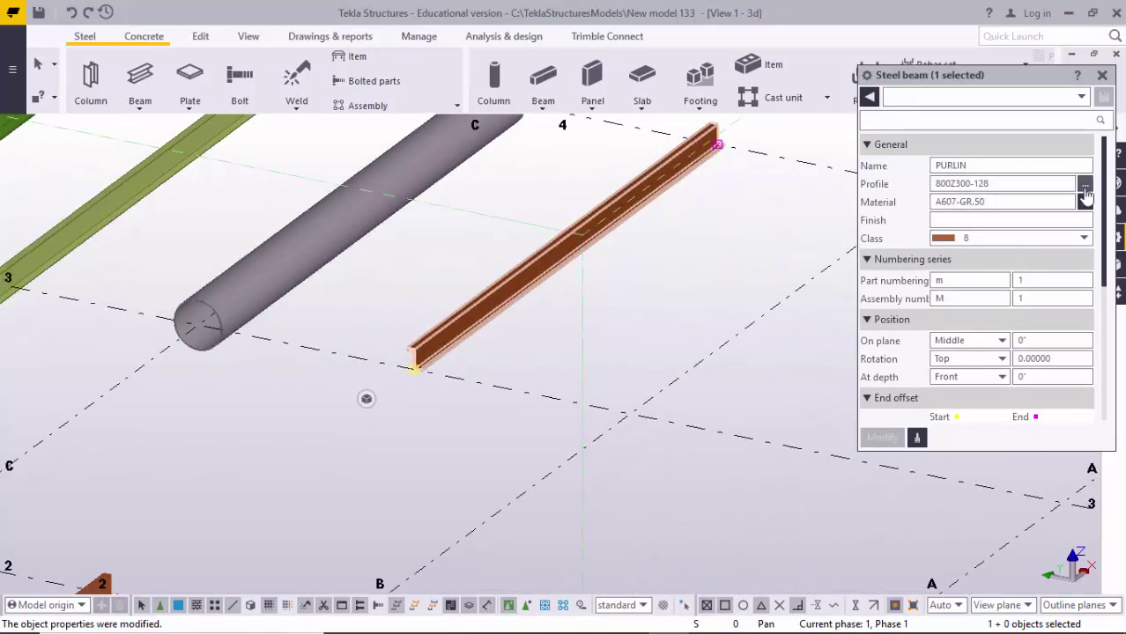
# - Change the purlin's profile to 1000Z300-71 from the Canam Z Sections, apply the modification and close its properties
pyautogui.click(1085, 185)
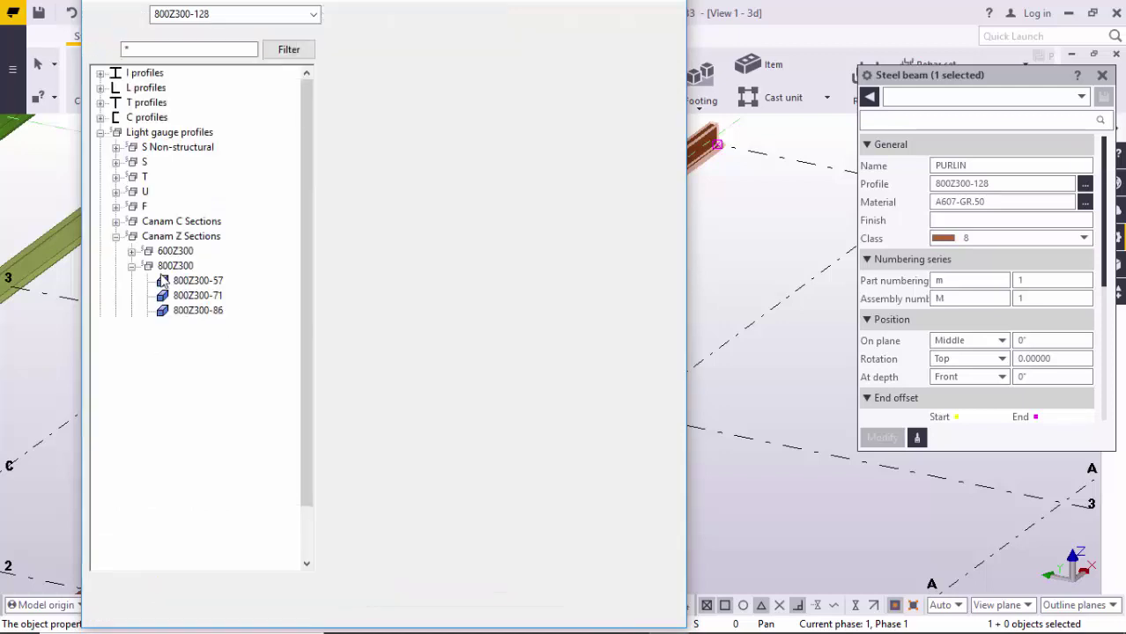
pyautogui.click(131, 385)
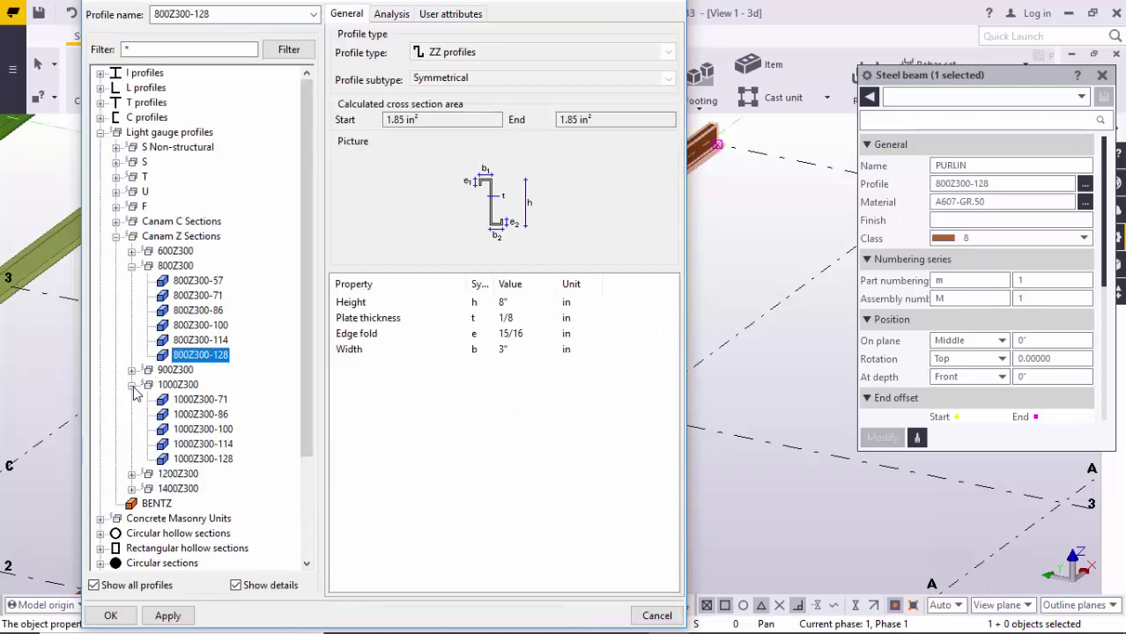
pyautogui.click(198, 400)
pyautogui.click(167, 616)
pyautogui.click(110, 615)
pyautogui.click(881, 437)
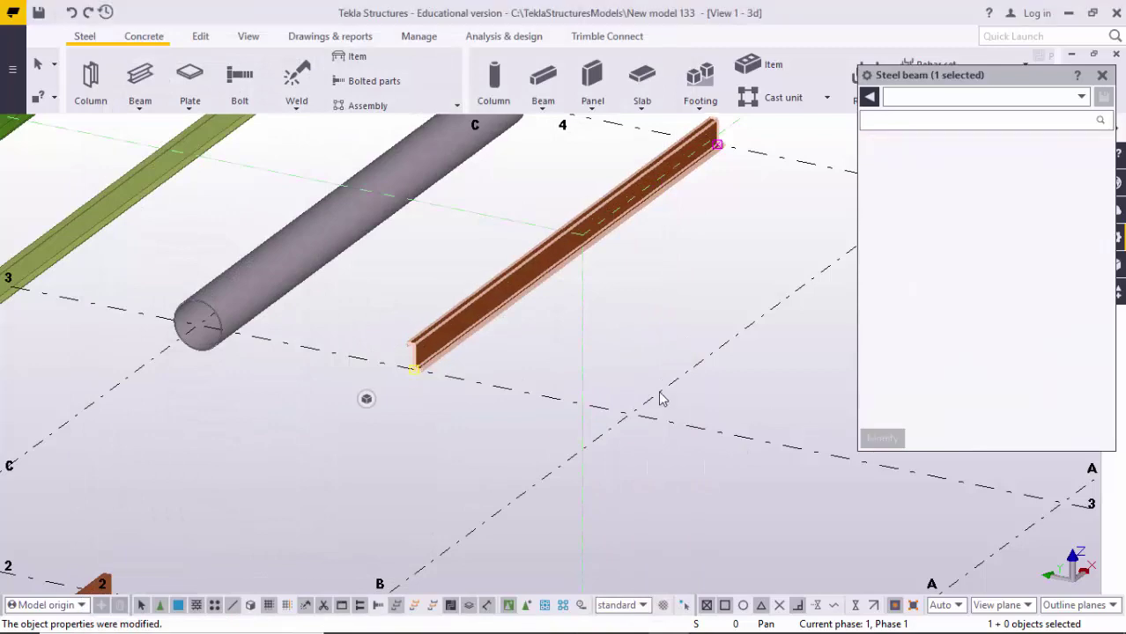
pyautogui.scroll(5, 432, 392)
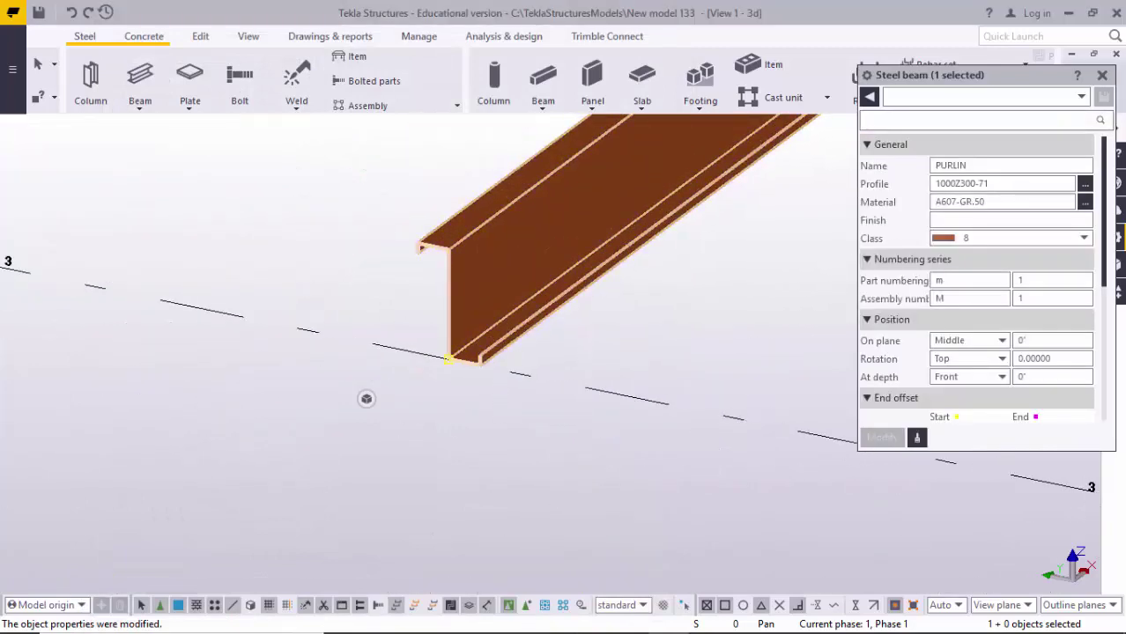
pyautogui.click(1103, 77)
pyautogui.scroll(-5, 543, 352)
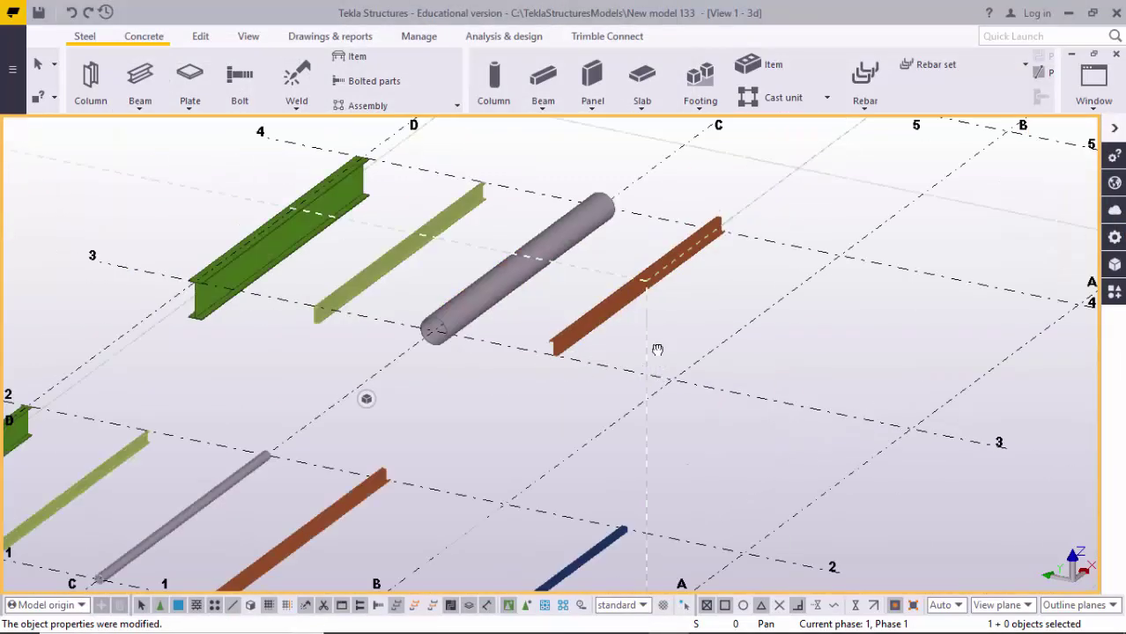
# - Create a steel beam along grid line B from grid line 3 to grid line 4 and end the command
pyautogui.moveTo(542, 358); pyautogui.dragTo(615, 292, button='middle')
pyautogui.scroll(5, 373, 465)
pyautogui.scroll(-2, 448, 430)
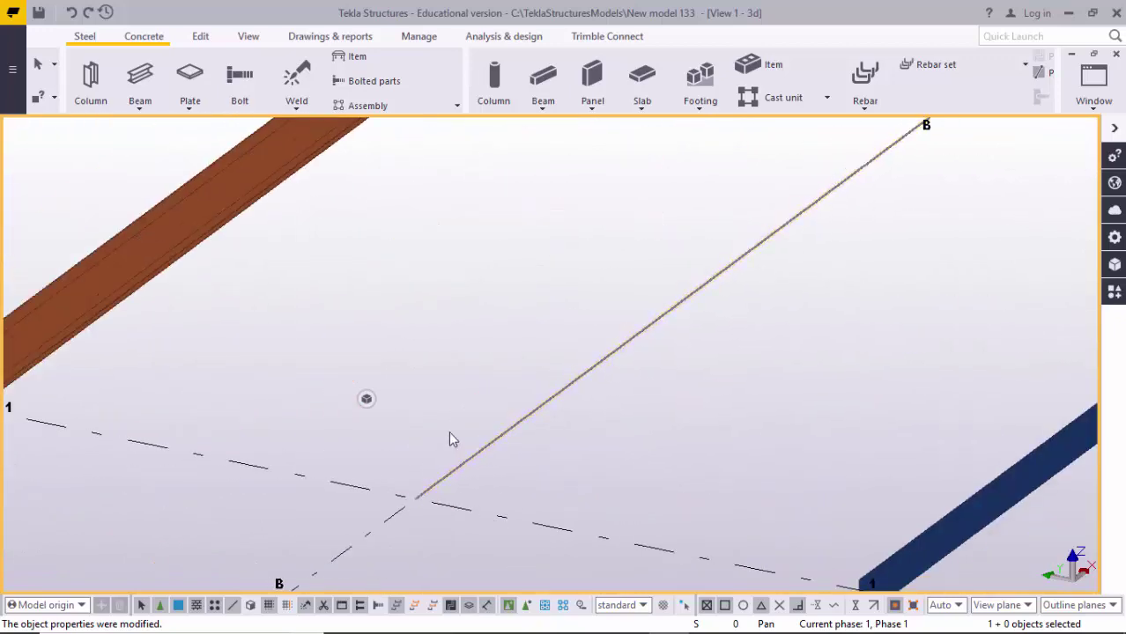
pyautogui.moveTo(349, 461); pyautogui.dragTo(184, 519, button='middle')
pyautogui.click(140, 77)
pyautogui.scroll(-8, 529, 397)
pyautogui.scroll(5, 536, 450)
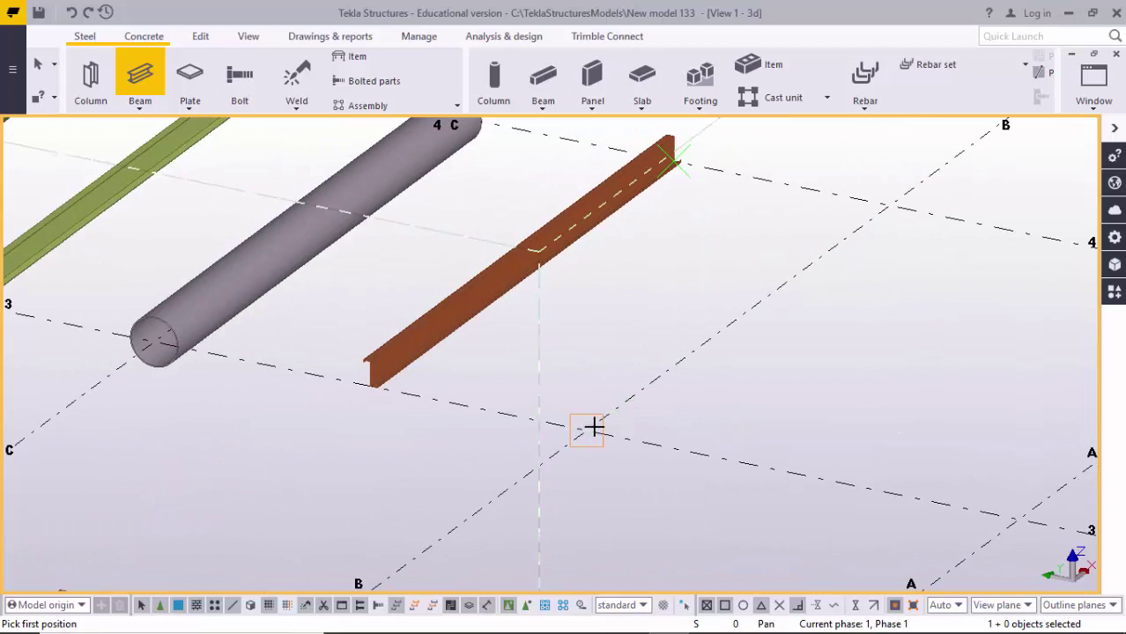
pyautogui.click(589, 428)
pyautogui.scroll(-2, 589, 428)
pyautogui.scroll(2, 841, 306)
pyautogui.click(792, 282)
pyautogui.rightClick(794, 180)
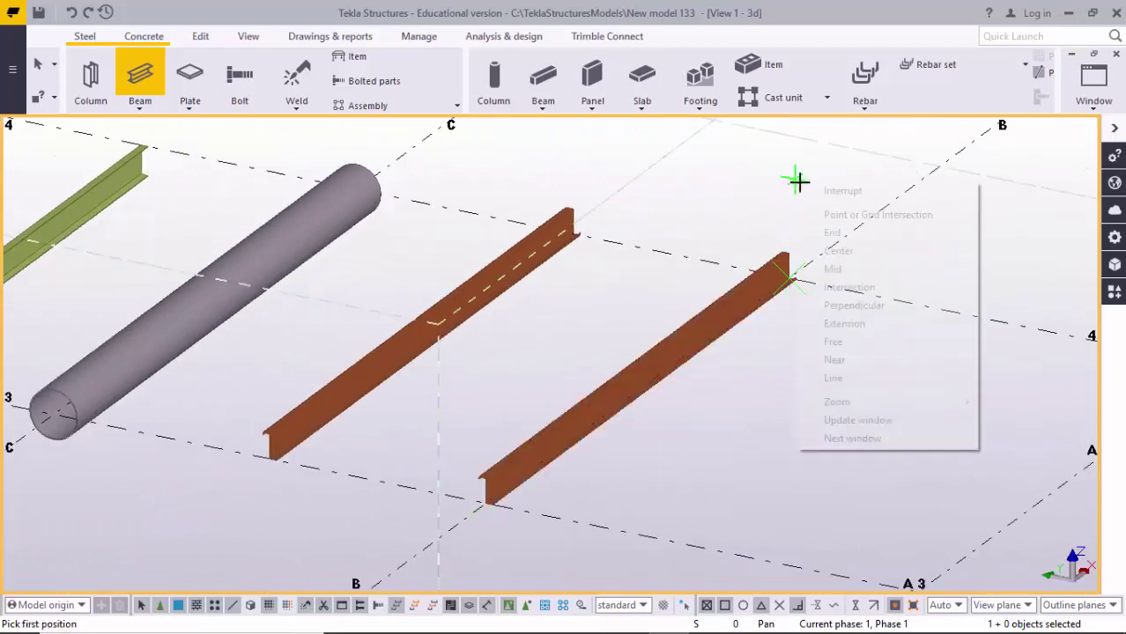
pyautogui.press('Escape')
# - Load the saved Rod properties for the new beam on grid line B and modify it to match
pyautogui.doubleClick(573, 433)
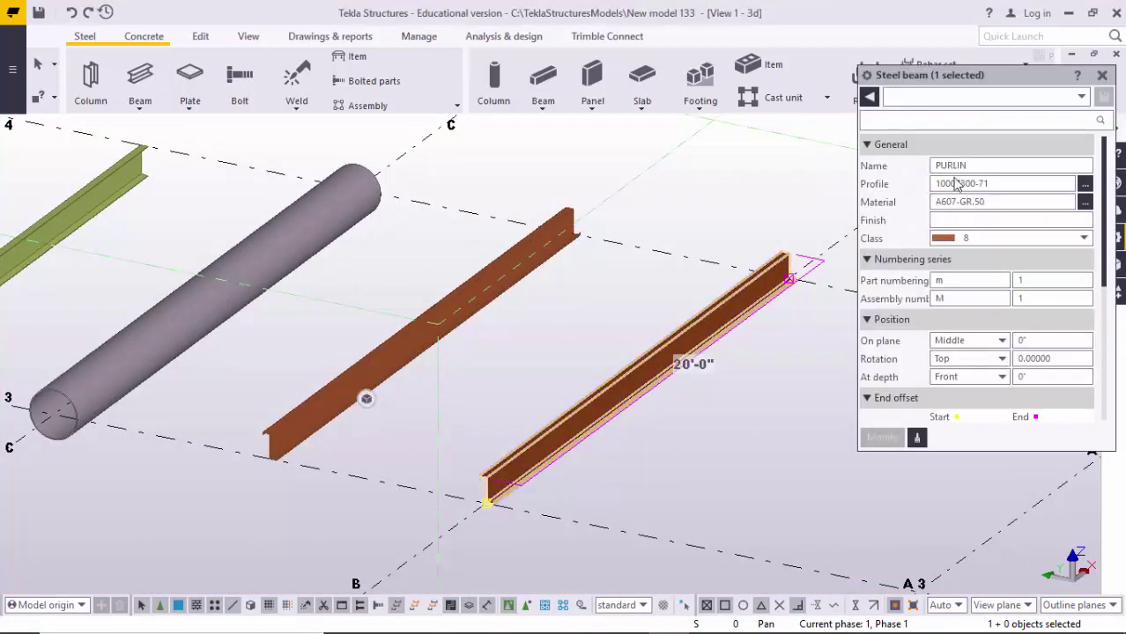
pyautogui.click(941, 97)
pyautogui.click(896, 286)
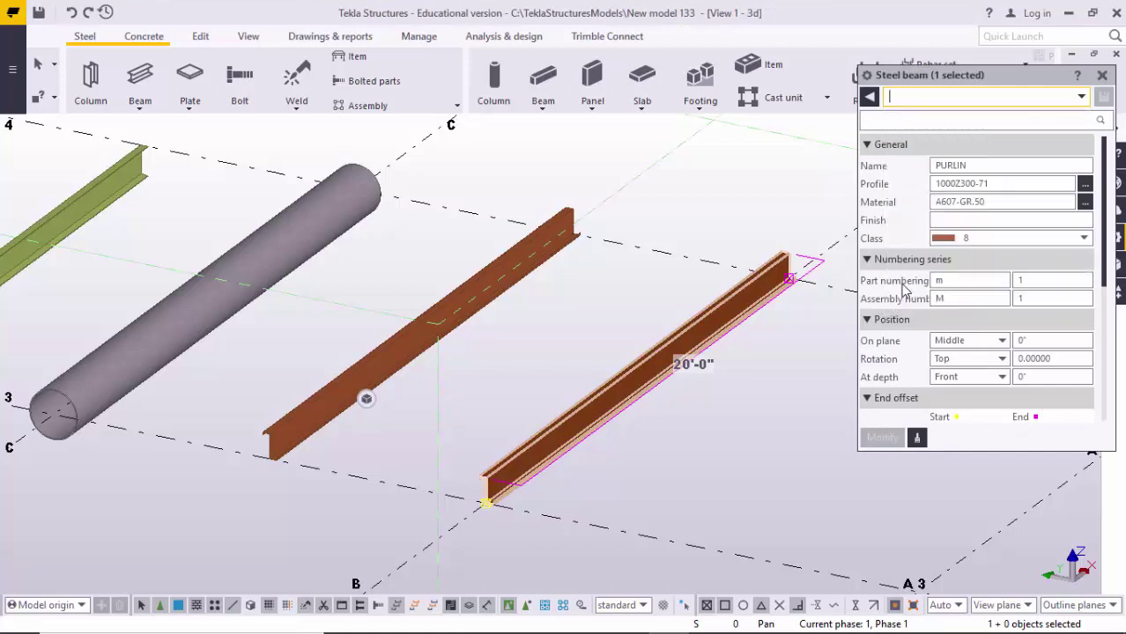
pyautogui.click(882, 438)
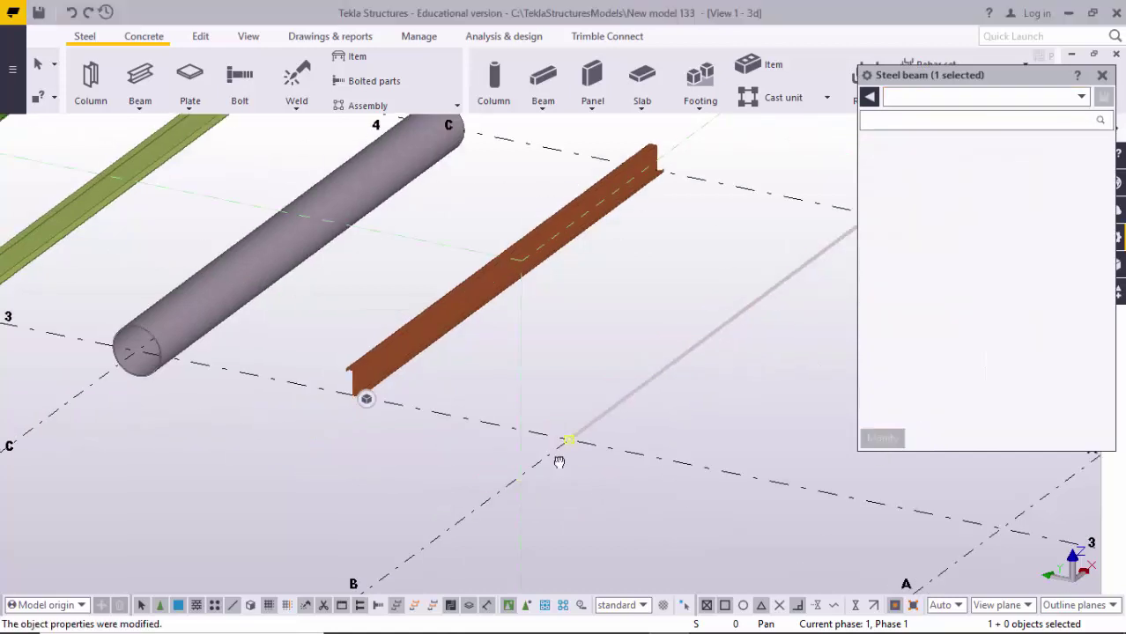
pyautogui.scroll(5, 585, 414)
pyautogui.scroll(3, 605, 408)
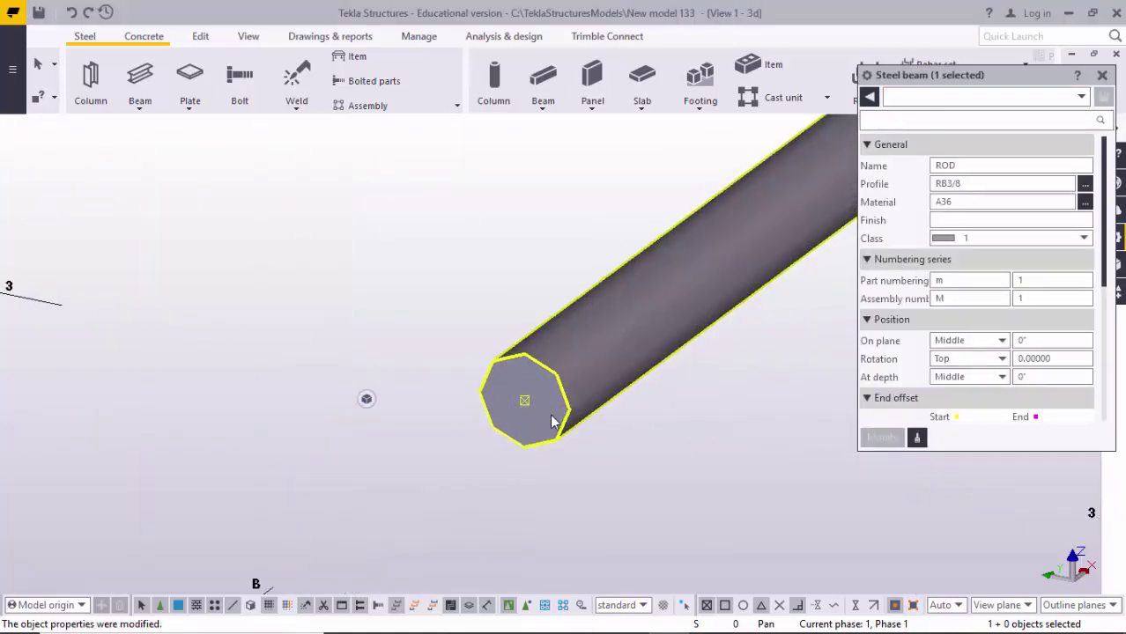
pyautogui.scroll(-5, 552, 422)
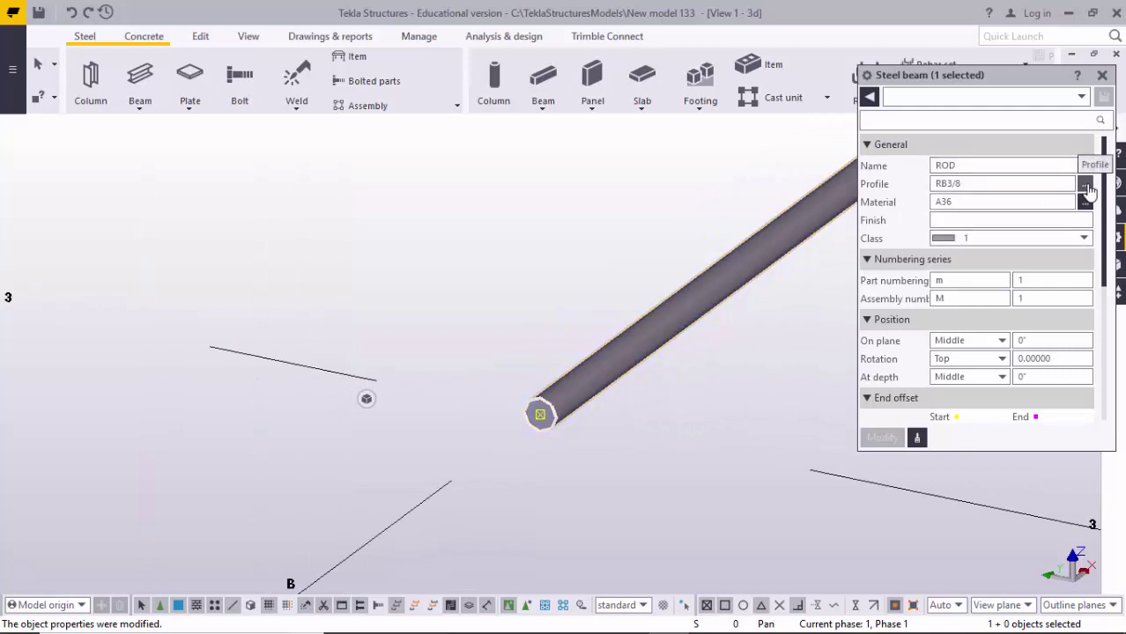
# - Set the rod's RB profile diameter to 2 inches in the profile catalog, apply the modification and close its properties
pyautogui.click(1086, 187)
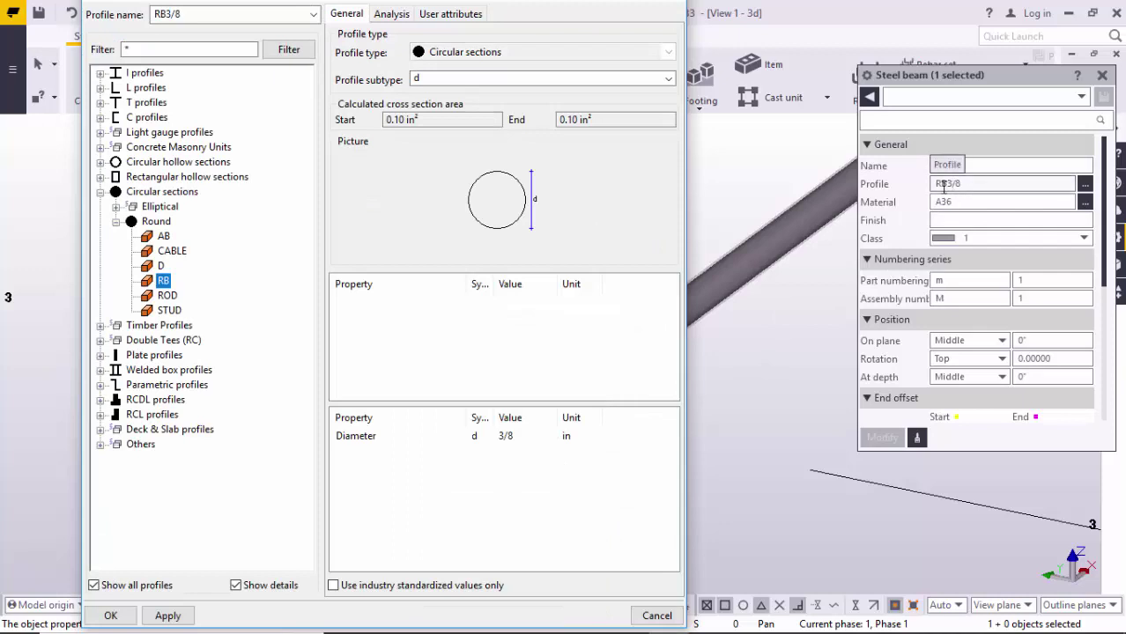
pyautogui.doubleClick(520, 438)
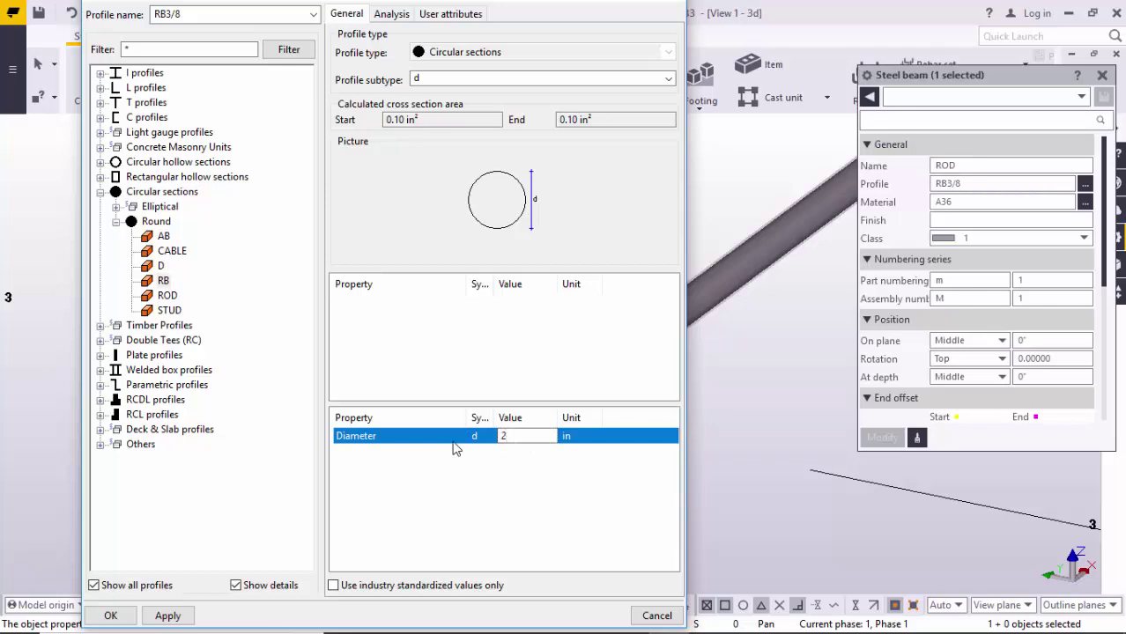
pyautogui.click(162, 614)
pyautogui.click(118, 614)
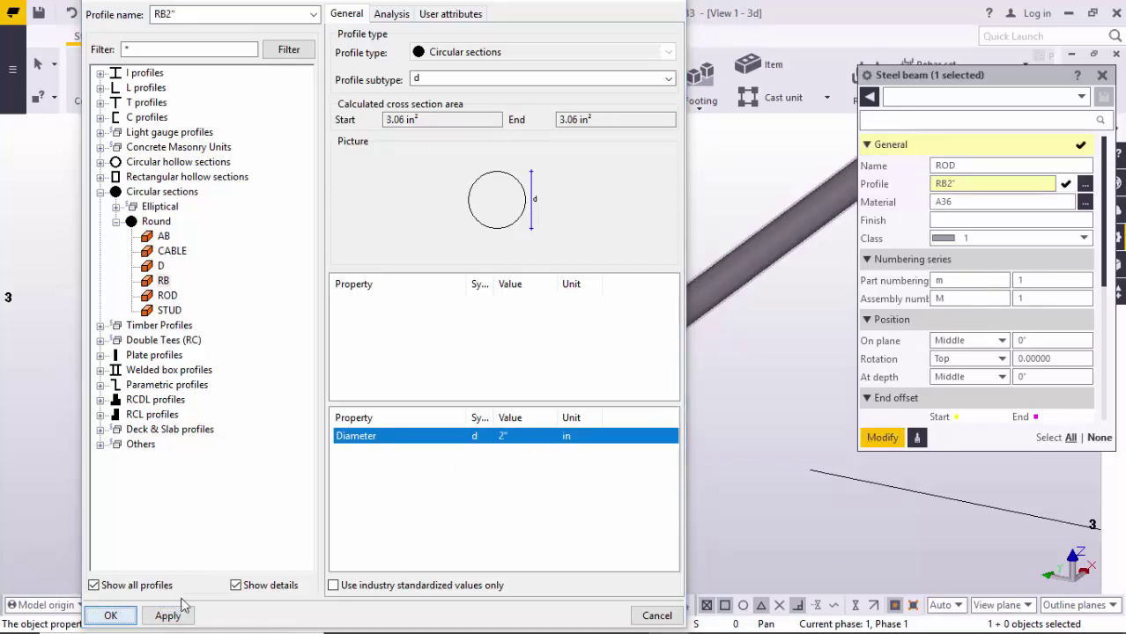
pyautogui.click(873, 440)
pyautogui.moveTo(570, 445); pyautogui.dragTo(470, 433, button='middle')
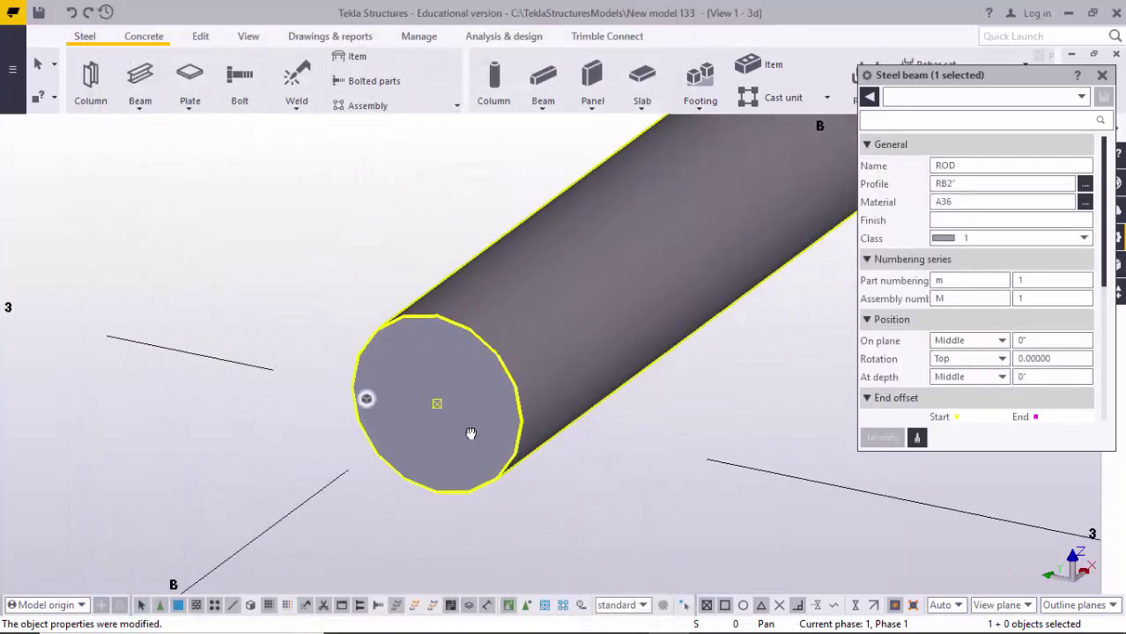
pyautogui.scroll(-3, 467, 431)
pyautogui.moveTo(367, 398)
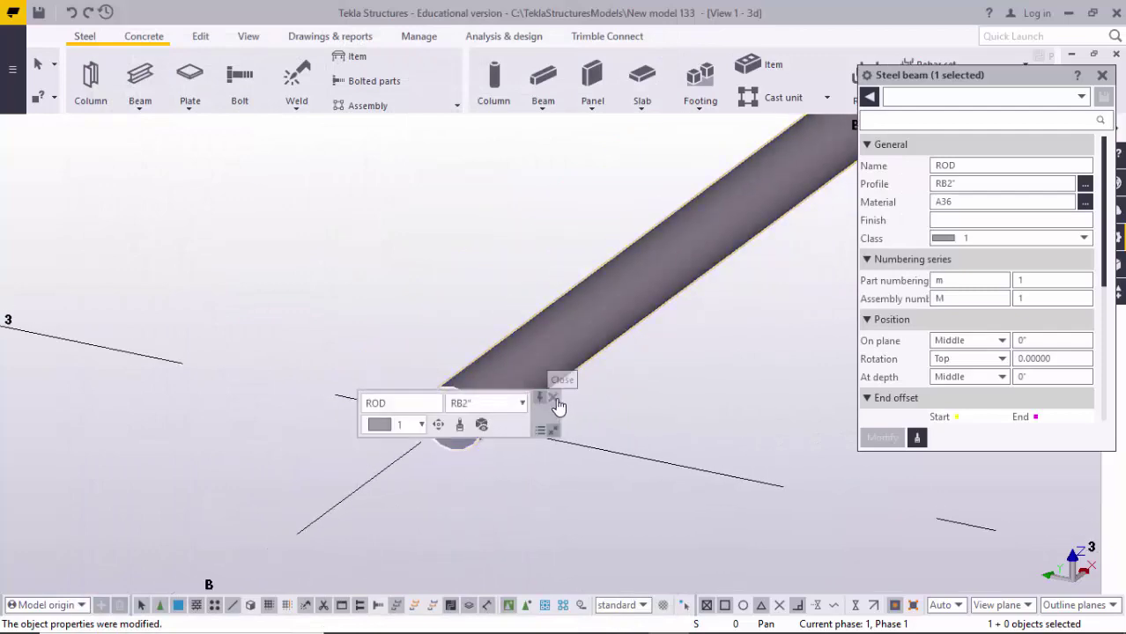
pyautogui.scroll(-5, 528, 422)
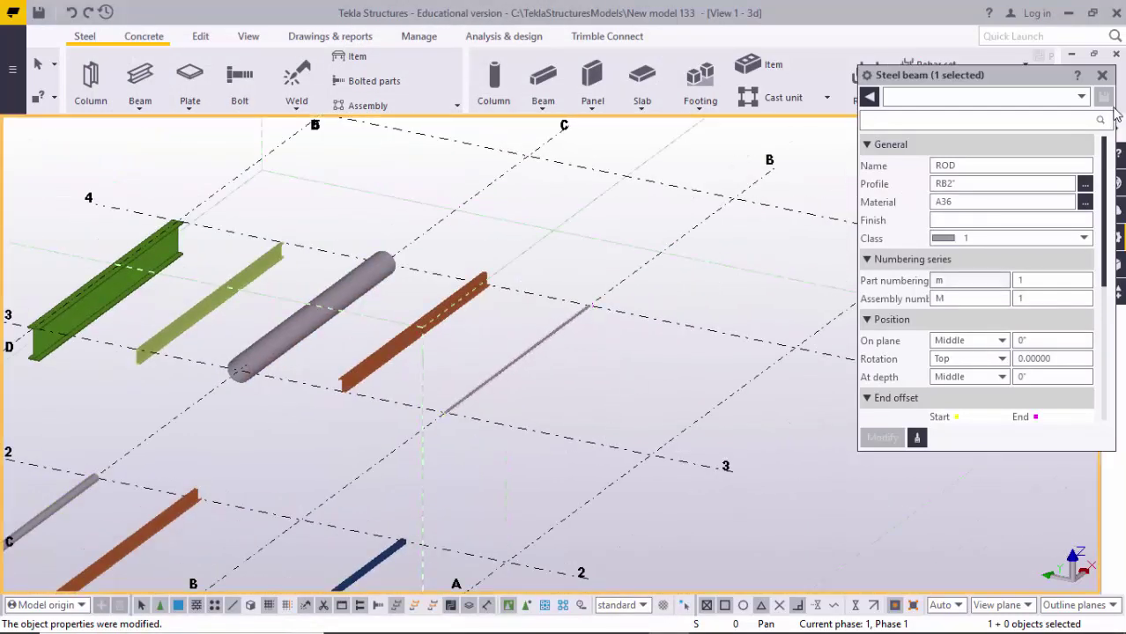
pyautogui.click(1101, 76)
# - Create a steel beam midway between grid lines B and A from grid line 3 to grid line 4 and end the command
pyautogui.moveTo(400, 525); pyautogui.dragTo(545, 310, button='middle')
pyautogui.scroll(3, 403, 429)
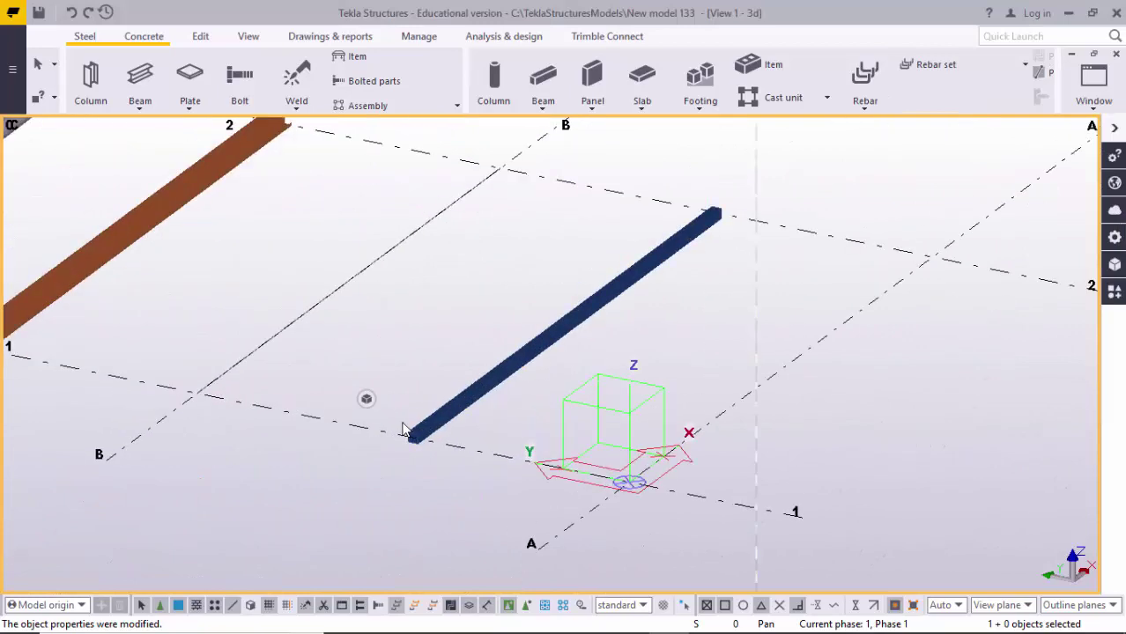
pyautogui.scroll(2, 402, 429)
pyautogui.scroll(2, 429, 451)
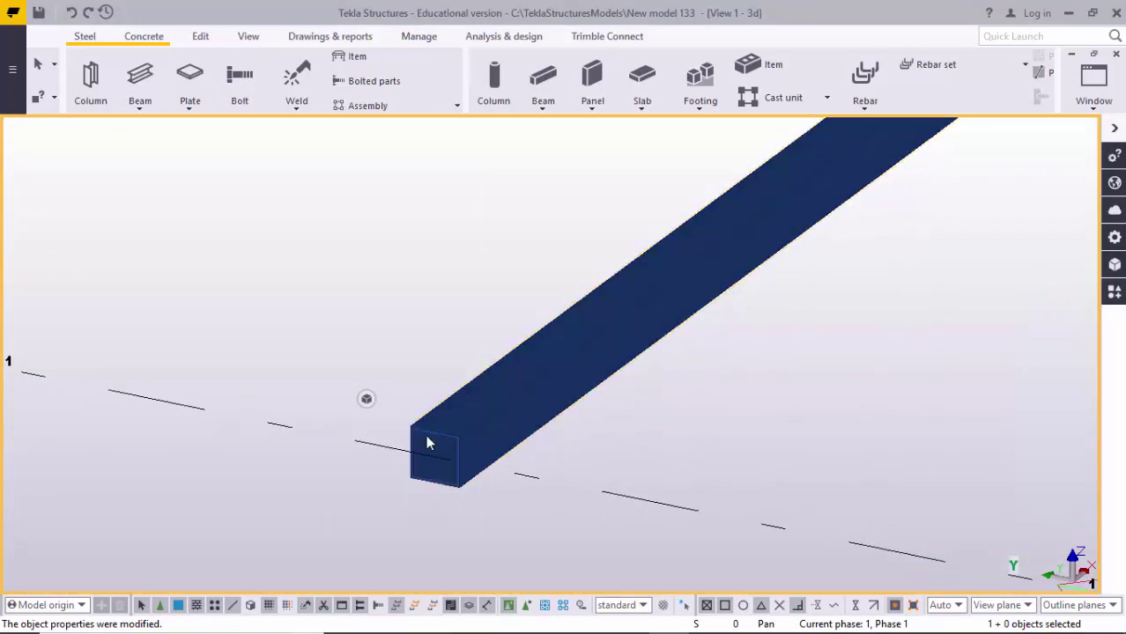
pyautogui.scroll(-2, 425, 434)
pyautogui.moveTo(425, 435); pyautogui.dragTo(344, 457, button='middle')
pyautogui.click(143, 75)
pyautogui.scroll(-2, 573, 309)
pyautogui.moveTo(642, 264); pyautogui.dragTo(420, 524, button='middle')
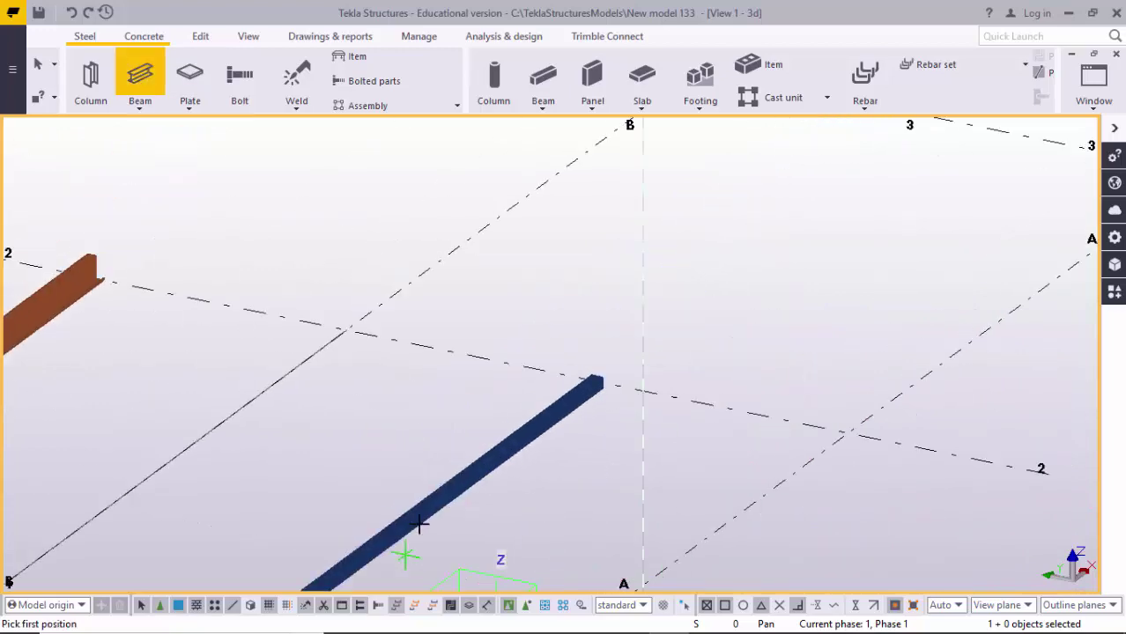
pyautogui.scroll(-4, 419, 523)
pyautogui.scroll(4, 636, 422)
pyautogui.click(606, 400)
pyautogui.click(824, 221)
pyautogui.scroll(-3, 786, 309)
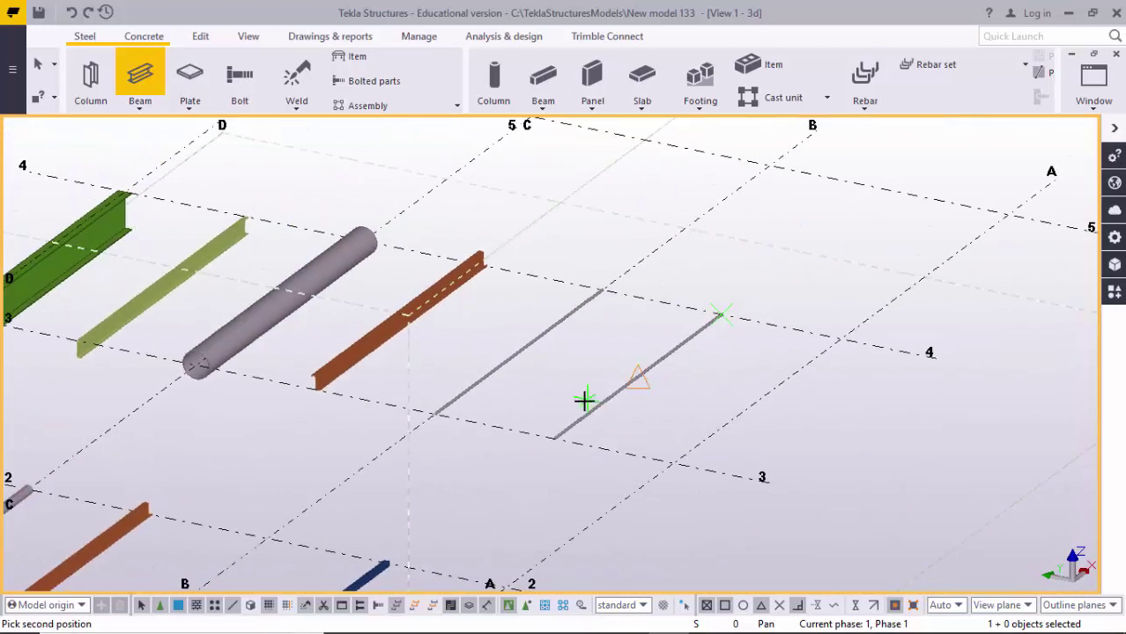
pyautogui.click(555, 438)
pyautogui.scroll(3, 559, 442)
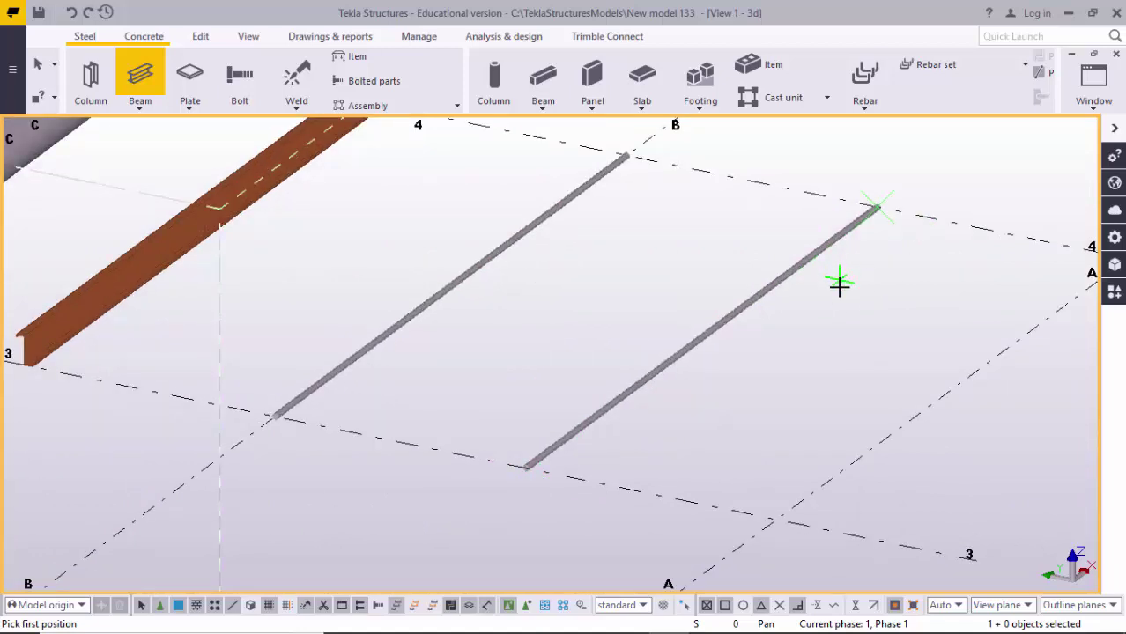
pyautogui.scroll(-5, 838, 282)
pyautogui.press('Escape')
# - Load the saved Vertical_hss_brace properties for the new beam between grid lines B and A and modify it to match
pyautogui.doubleClick(782, 319)
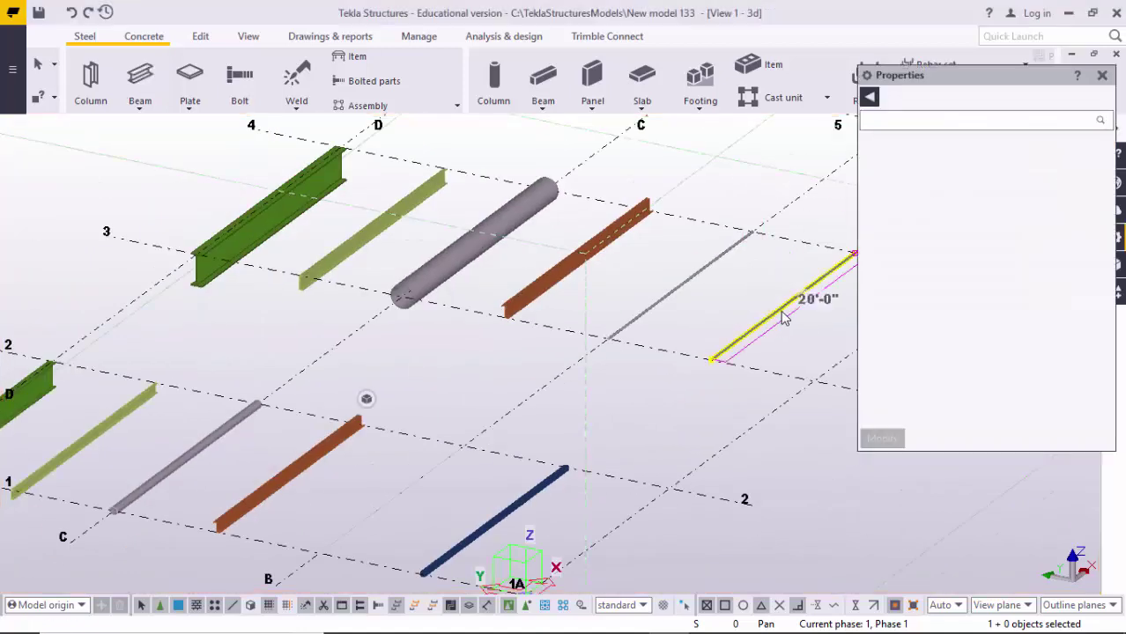
pyautogui.click(987, 96)
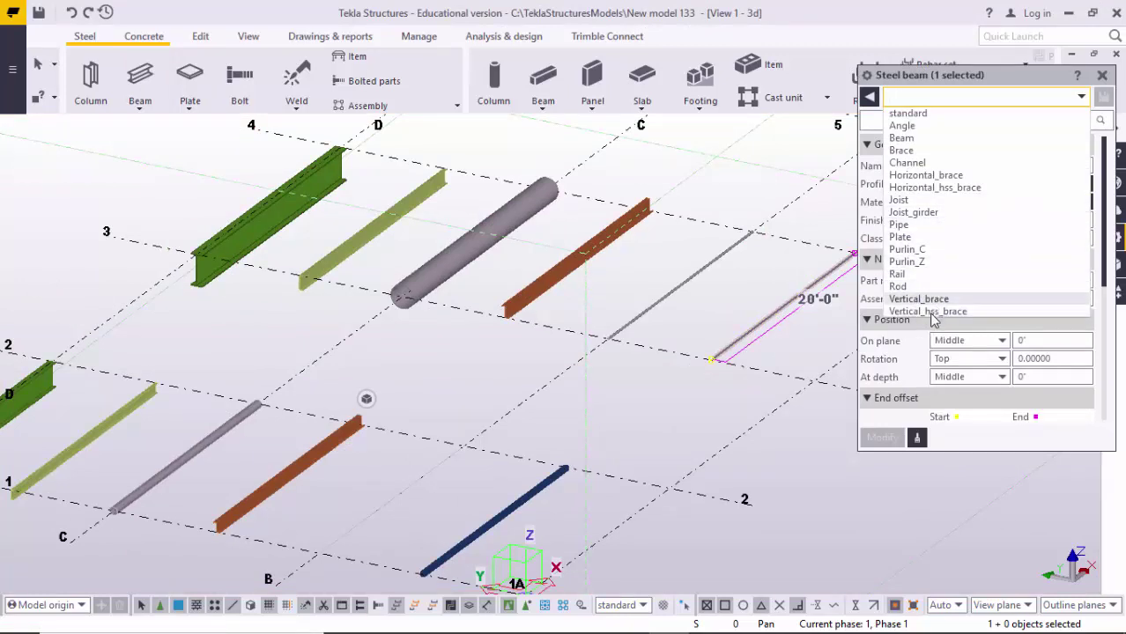
pyautogui.click(938, 312)
pyautogui.click(880, 437)
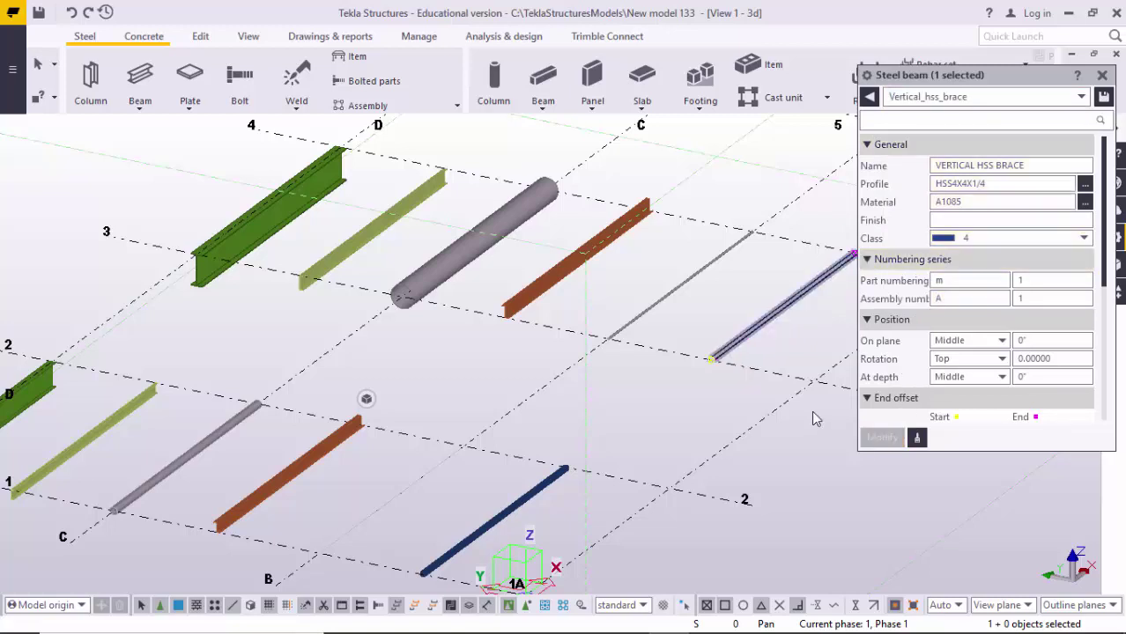
pyautogui.scroll(6, 603, 365)
pyautogui.scroll(1, 475, 335)
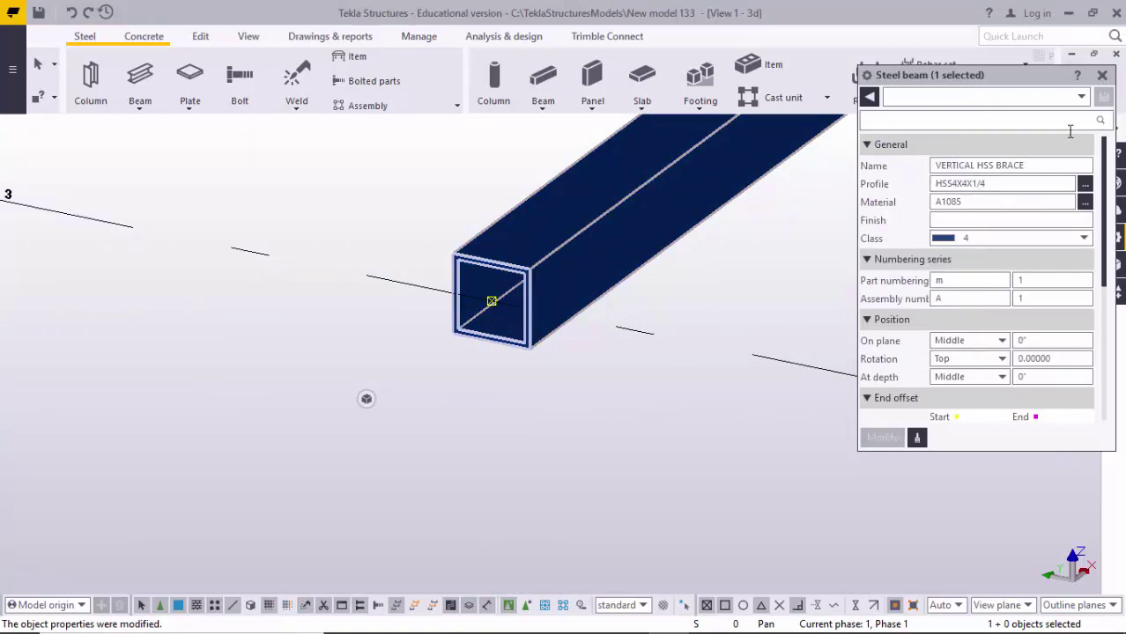
# - Change the hollow section beam's profile to HSS6X2X1/4 in the profile catalog and apply the modification
pyautogui.click(1084, 184)
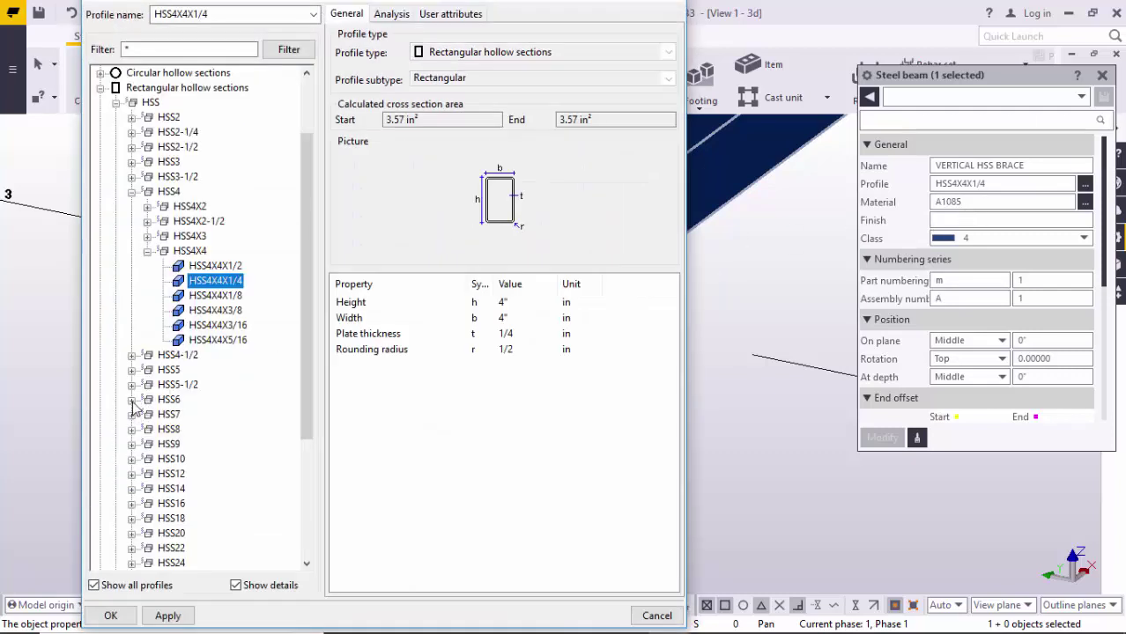
pyautogui.click(132, 399)
pyautogui.click(147, 414)
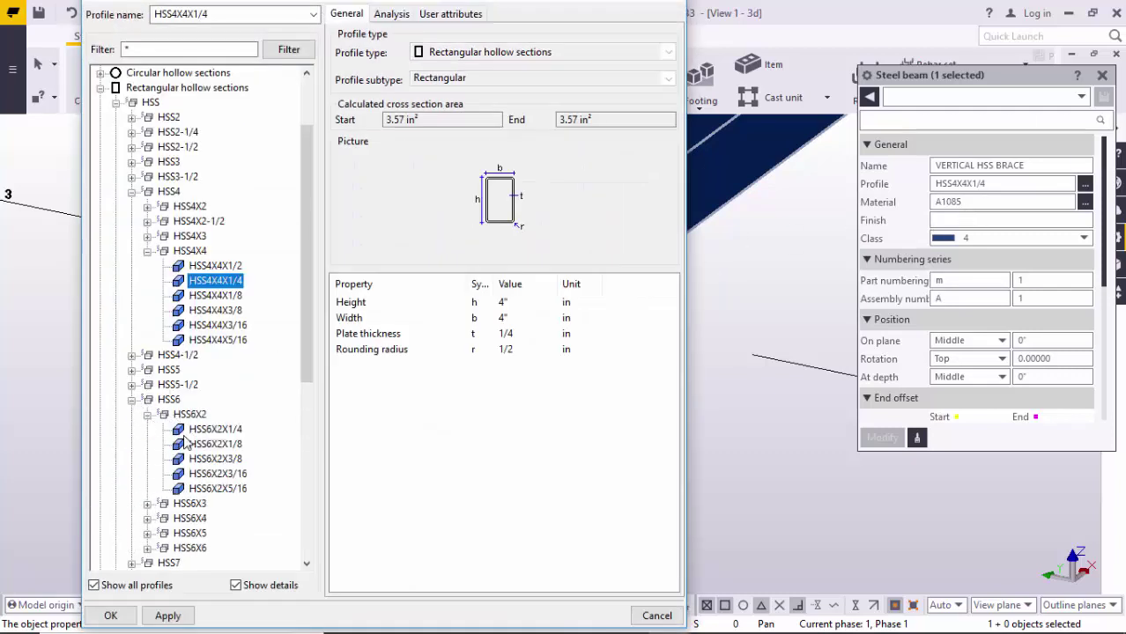
pyautogui.click(222, 431)
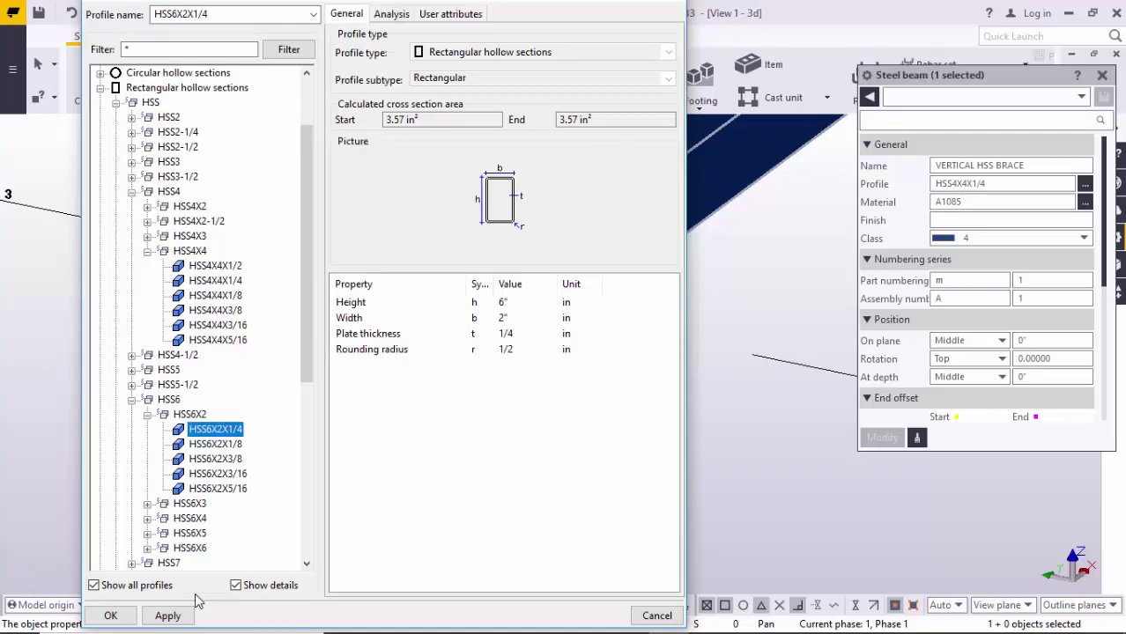
pyautogui.click(168, 616)
pyautogui.click(112, 613)
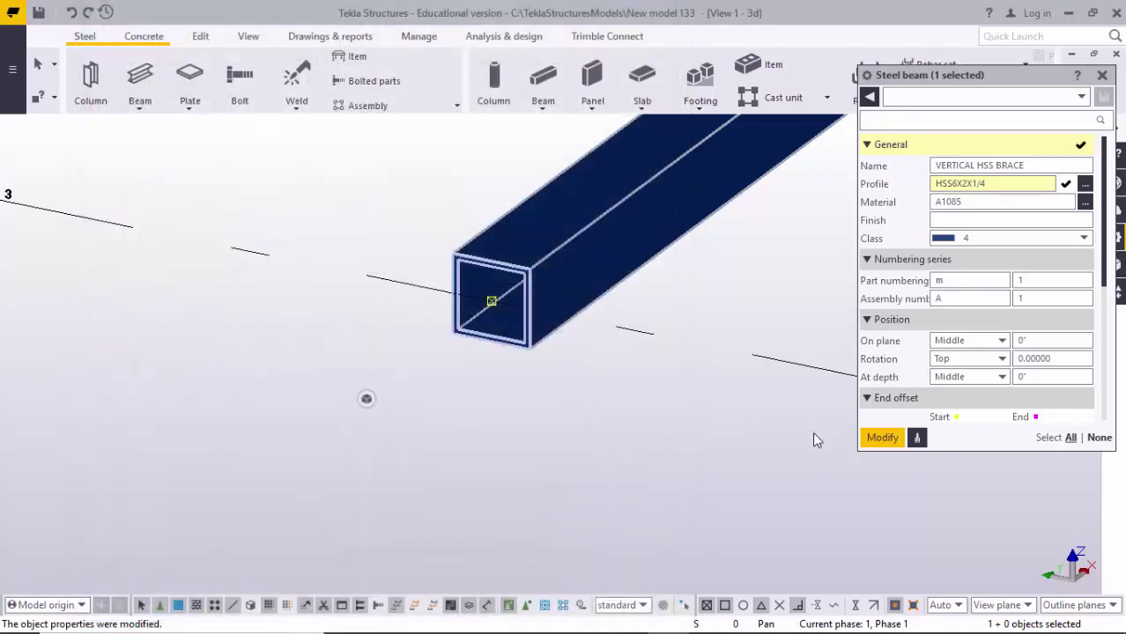
pyautogui.click(882, 437)
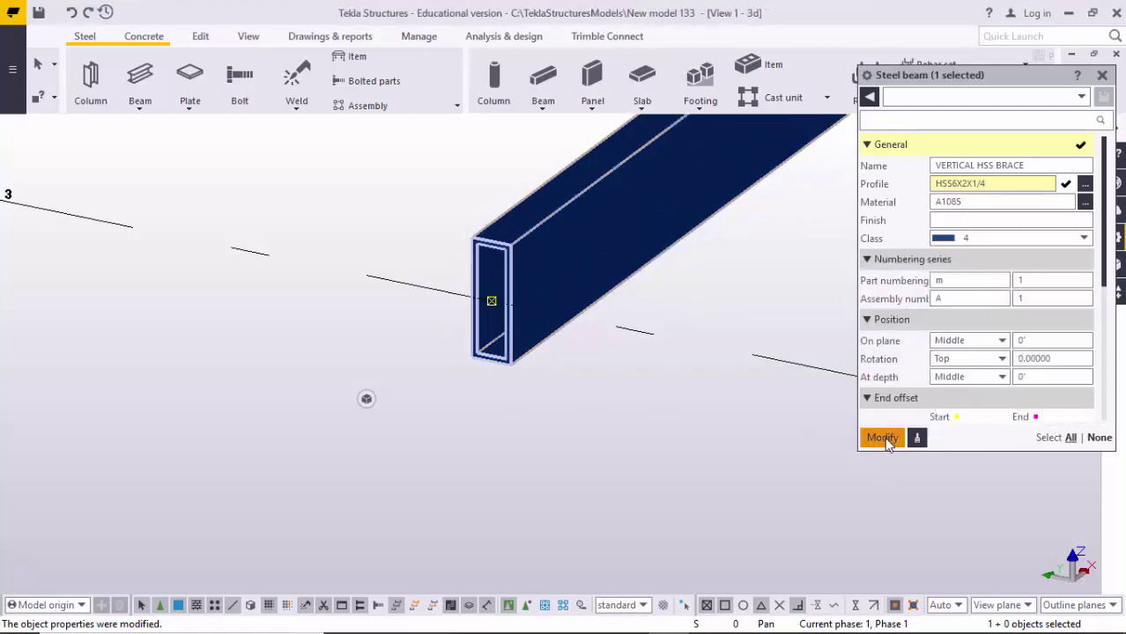
pyautogui.click(882, 438)
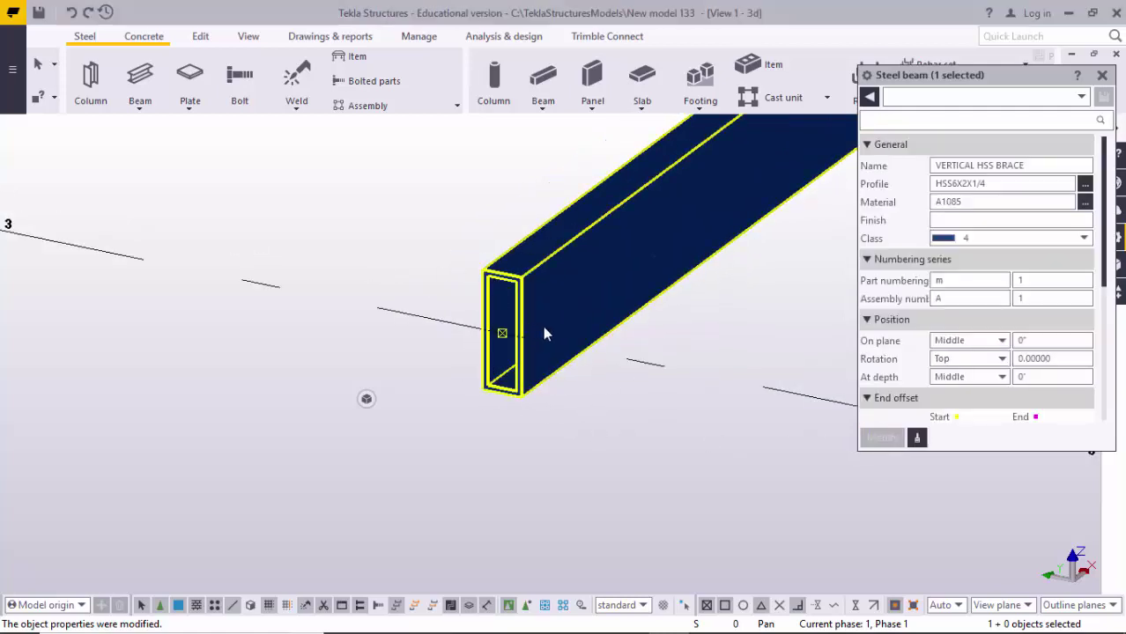
# - Set the hollow section beam's rotation angle to 90, apply the modification, close its properties and redraw the view
pyautogui.scroll(-3, 552, 332)
pyautogui.scroll(-5, 912, 291)
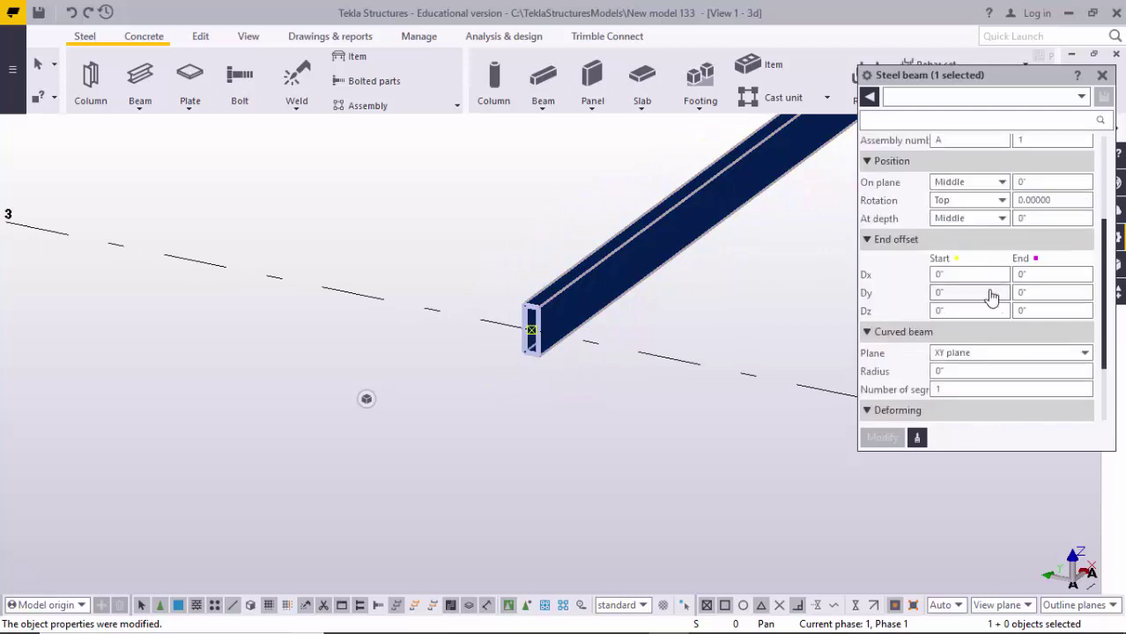
pyautogui.scroll(2, 565, 365)
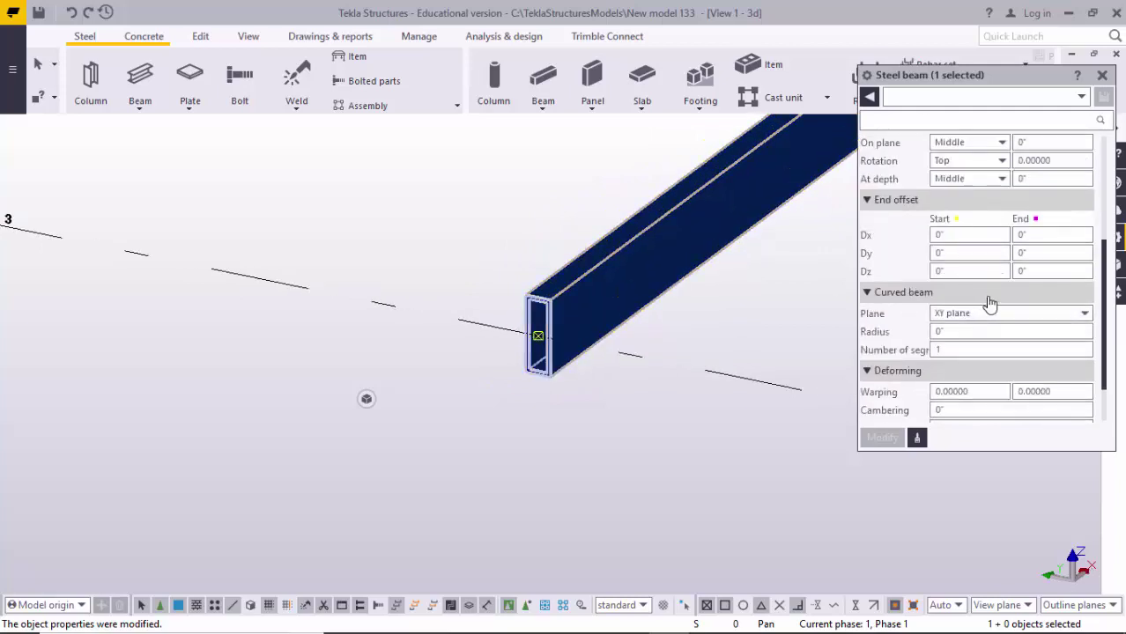
pyautogui.scroll(-2, 985, 302)
pyautogui.scroll(4, 926, 260)
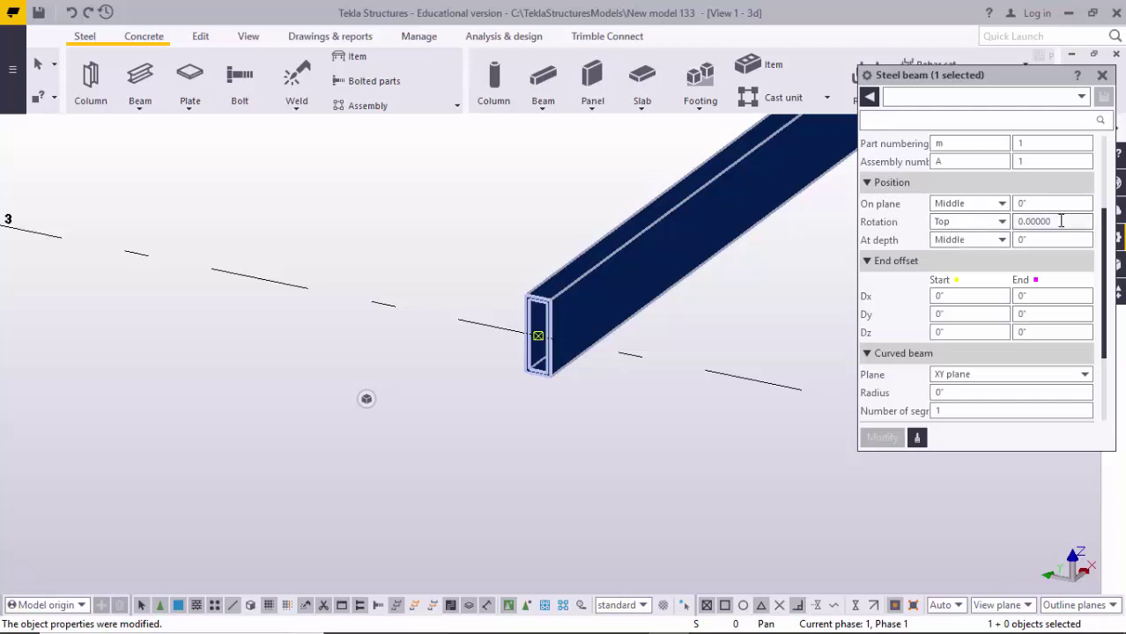
pyautogui.click(1060, 221)
pyautogui.write('90')
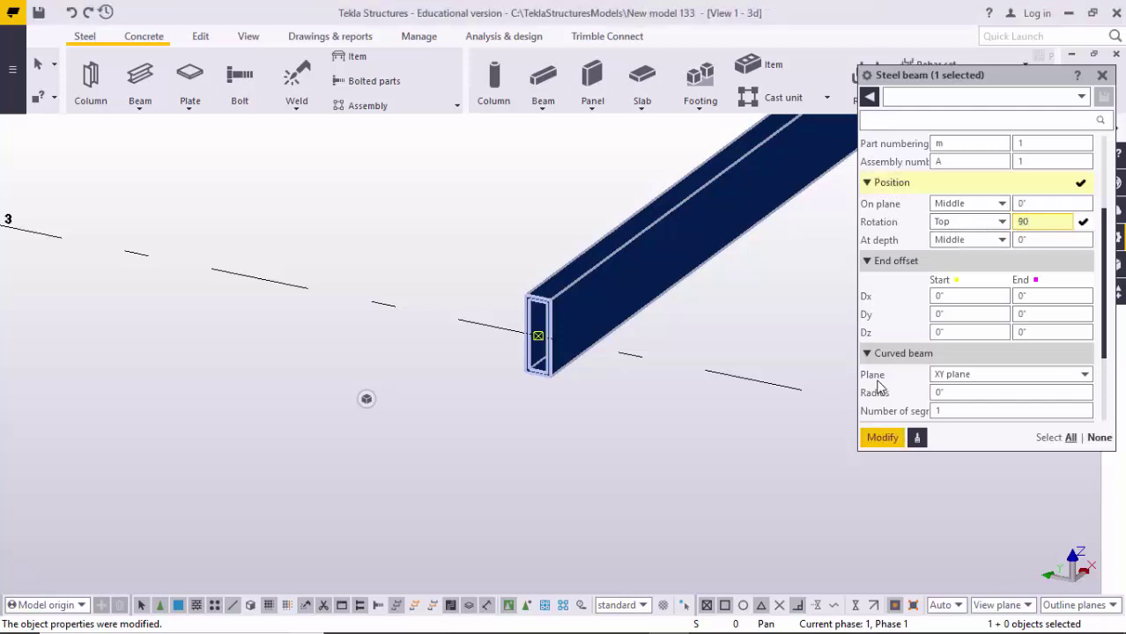
pyautogui.click(884, 437)
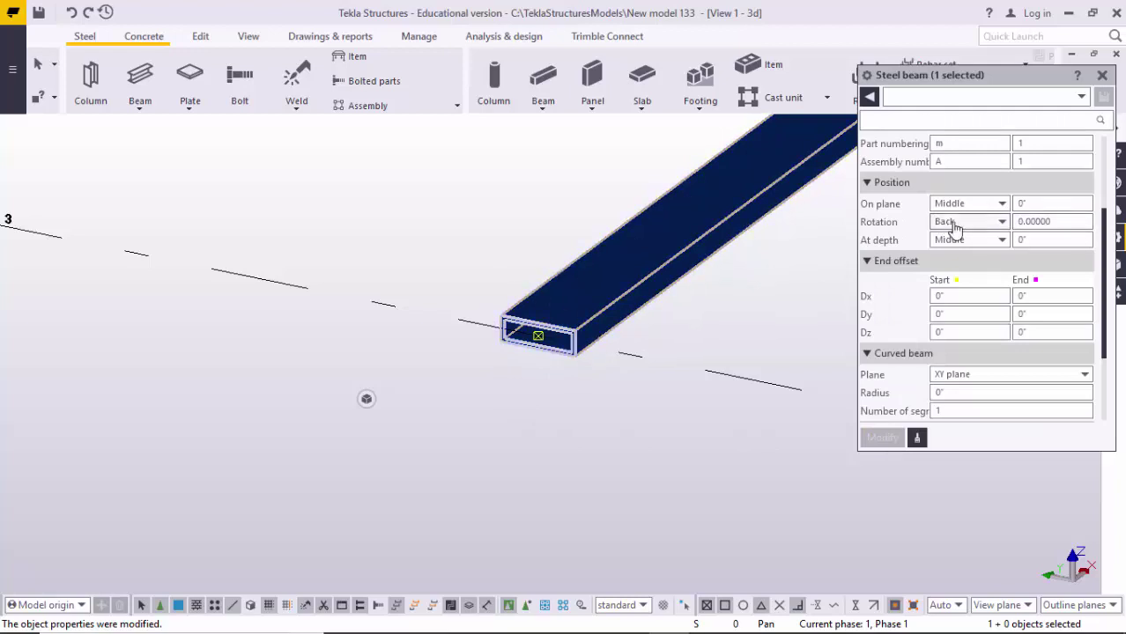
pyautogui.click(1101, 75)
pyautogui.rightClick(823, 276)
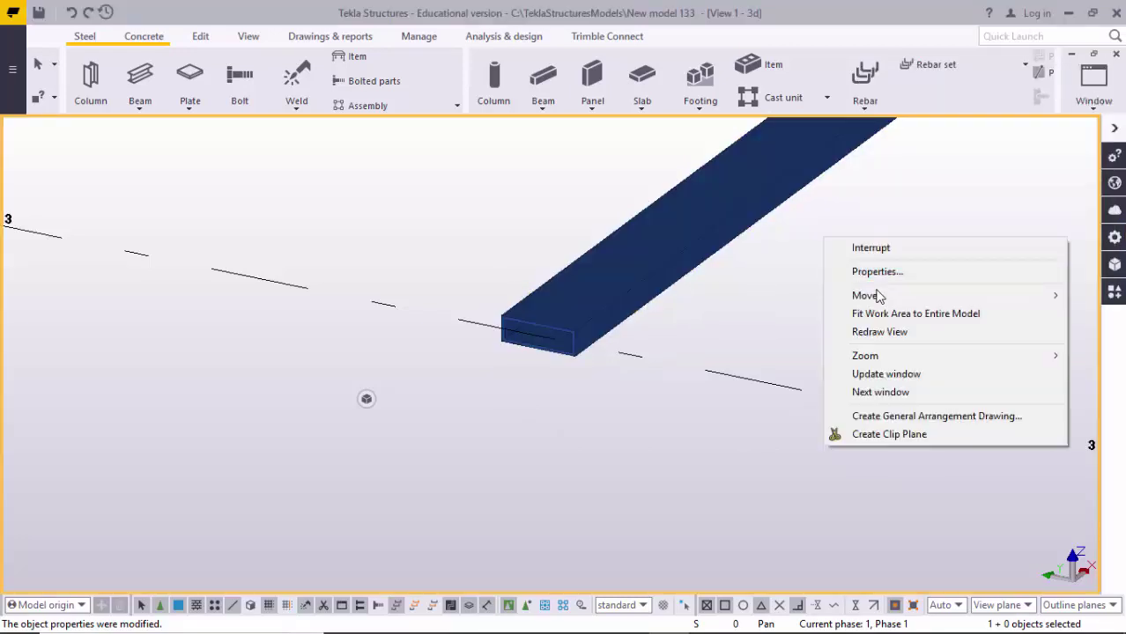
pyautogui.click(879, 335)
# - Create a diagonal steel beam from grid line B midway between 4 and 5 to grid line 5 midway between B and C
pyautogui.scroll(-10, 711, 352)
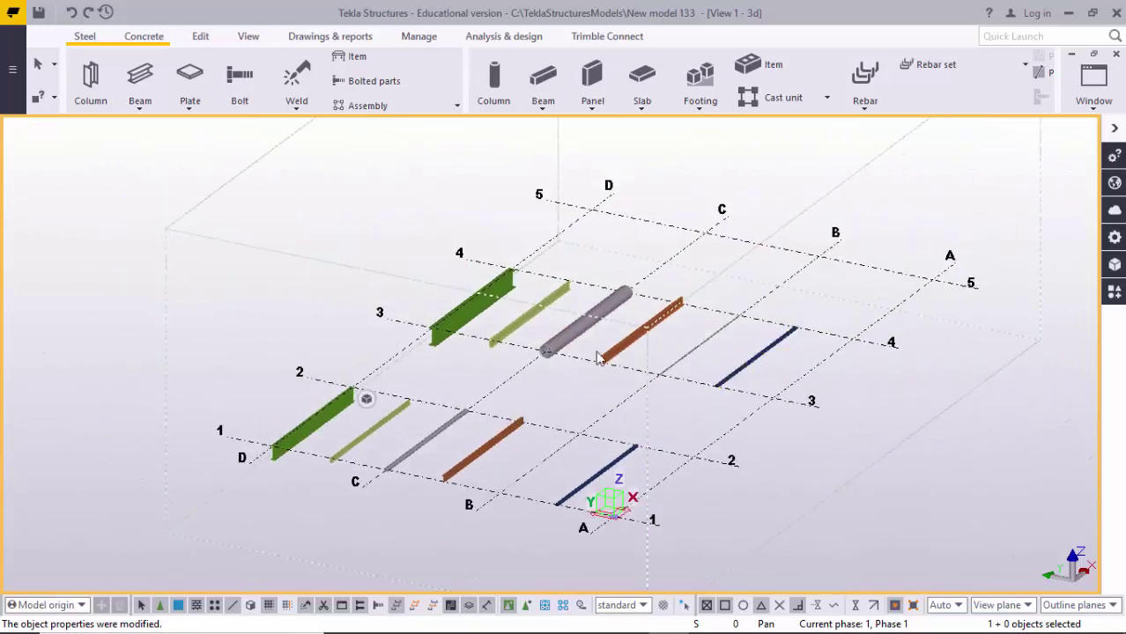
pyautogui.scroll(6, 468, 343)
pyautogui.scroll(-4, 467, 339)
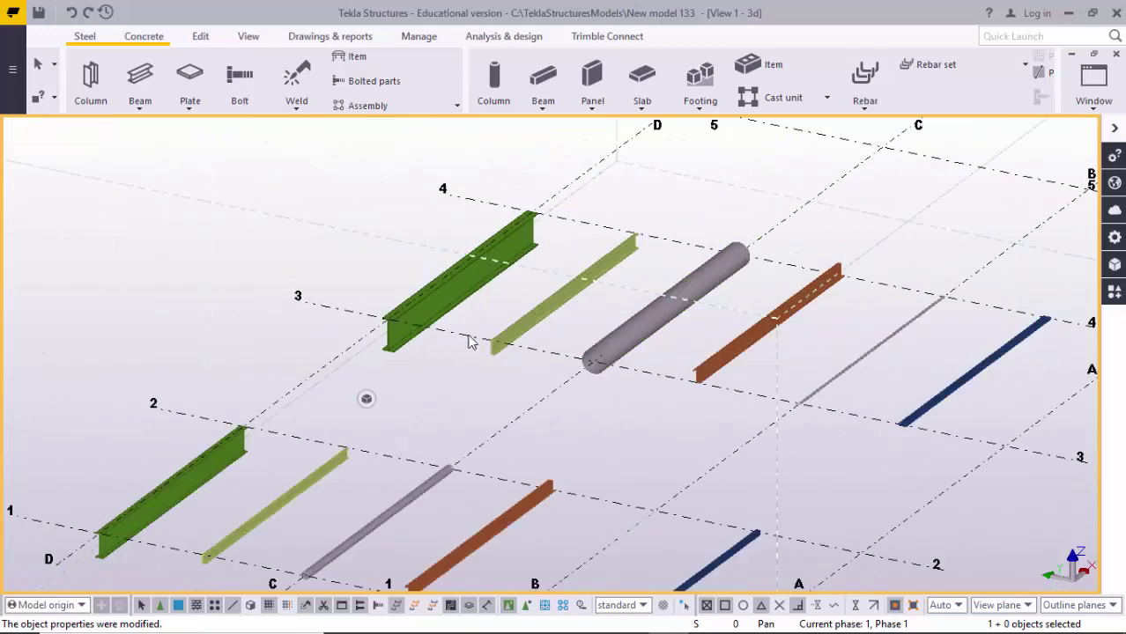
pyautogui.moveTo(662, 359)
pyautogui.keyDown('ctrl'); pyautogui.mouseDown(button='middle')
pyautogui.moveTo(534, 396)
pyautogui.moveTo(674, 428)
pyautogui.moveTo(734, 390)
pyautogui.moveTo(633, 402)
pyautogui.moveTo(705, 377)
pyautogui.moveTo(563, 432)
pyautogui.mouseUp(button='middle'); pyautogui.keyUp('ctrl')
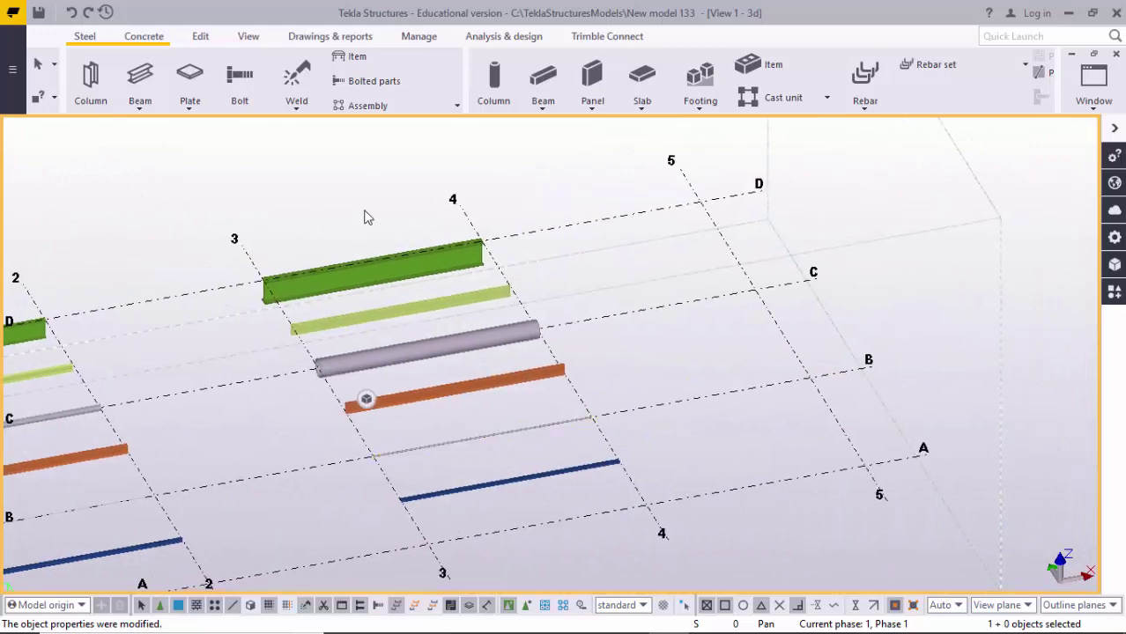
pyautogui.click(139, 74)
pyautogui.moveTo(515, 251); pyautogui.dragTo(476, 416, button='middle')
pyautogui.click(525, 412)
pyautogui.scroll(3, 608, 345)
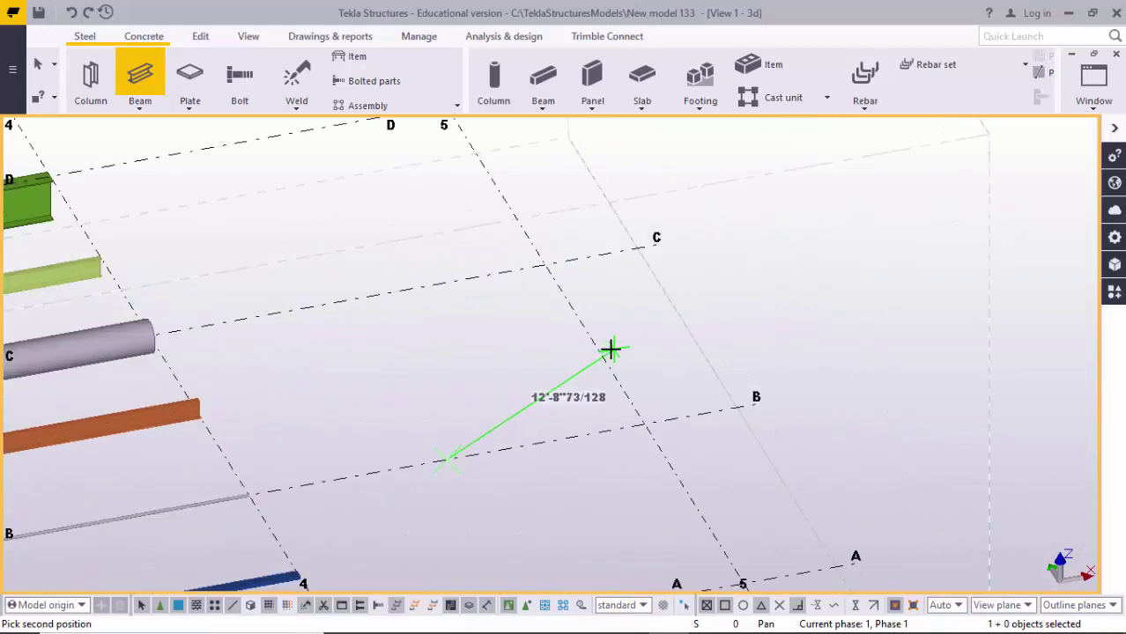
pyautogui.click(595, 346)
pyautogui.rightClick(694, 289)
pyautogui.click(694, 289)
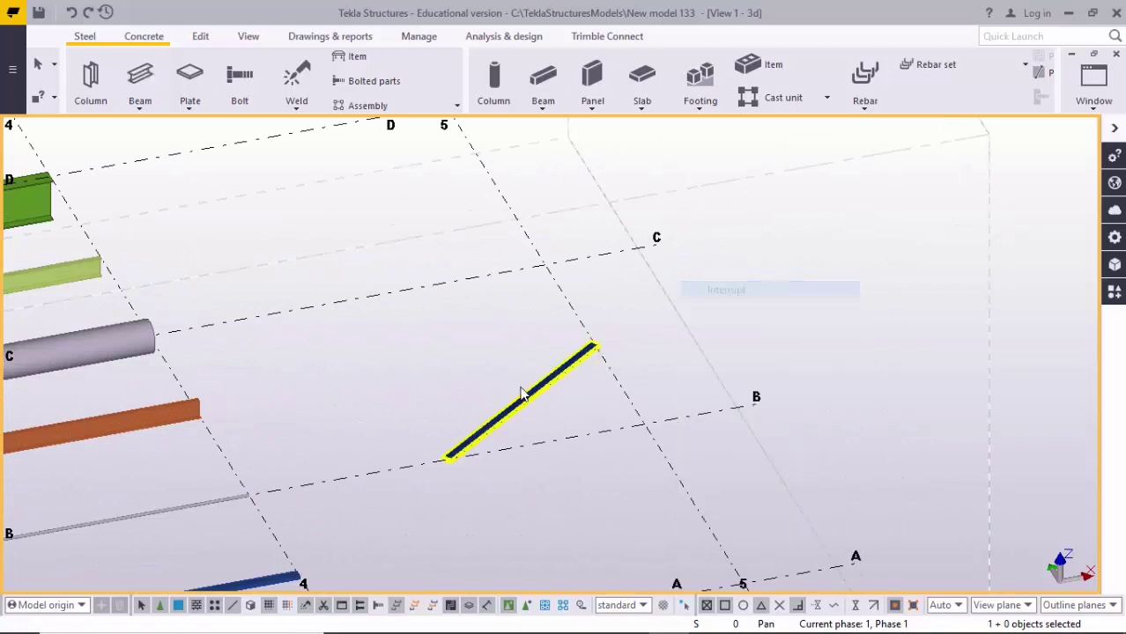
# - Load the saved Purlin_C properties for the diagonal beam, modify it to match and close its properties
pyautogui.scroll(5, 528, 370)
pyautogui.scroll(3, 495, 387)
pyautogui.scroll(-8, 454, 403)
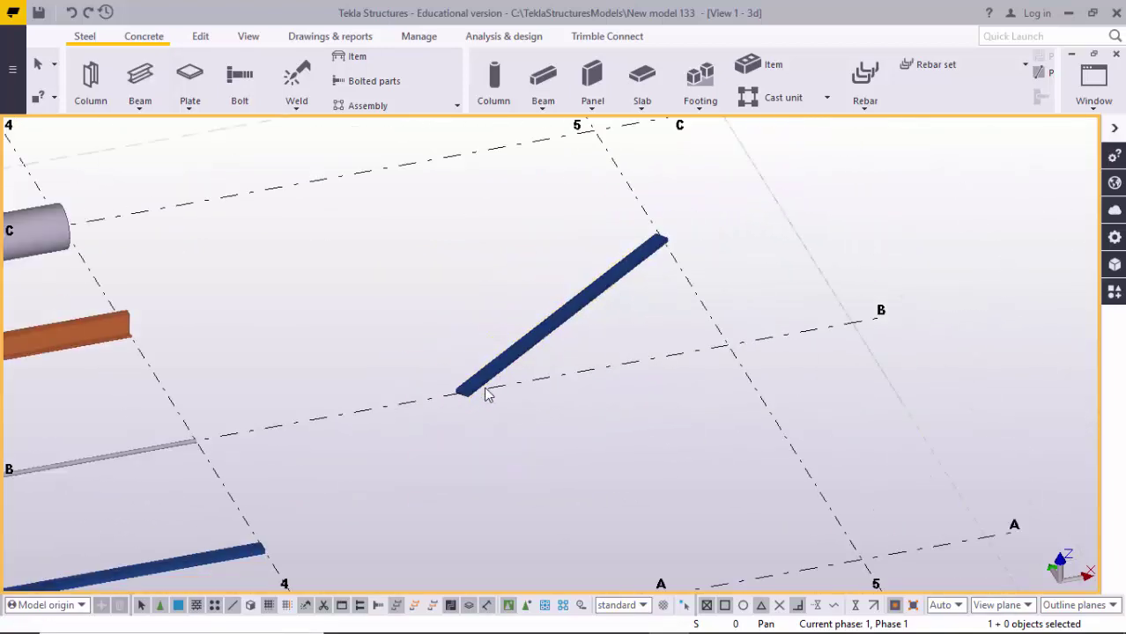
pyautogui.scroll(5, 482, 395)
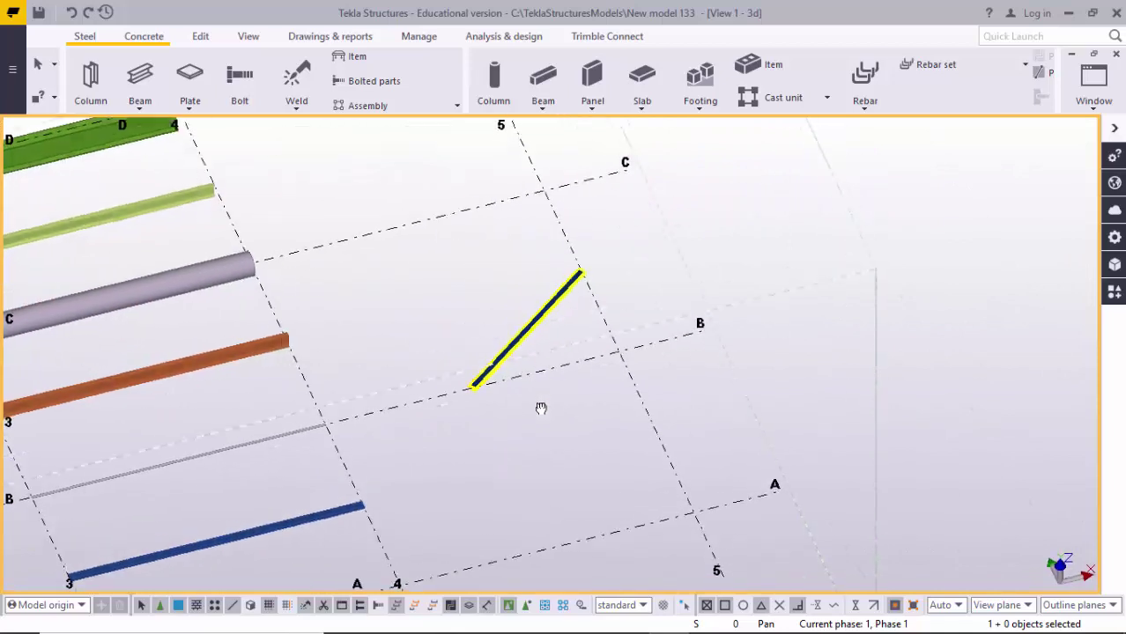
pyautogui.scroll(-2, 458, 401)
pyautogui.scroll(4, 457, 404)
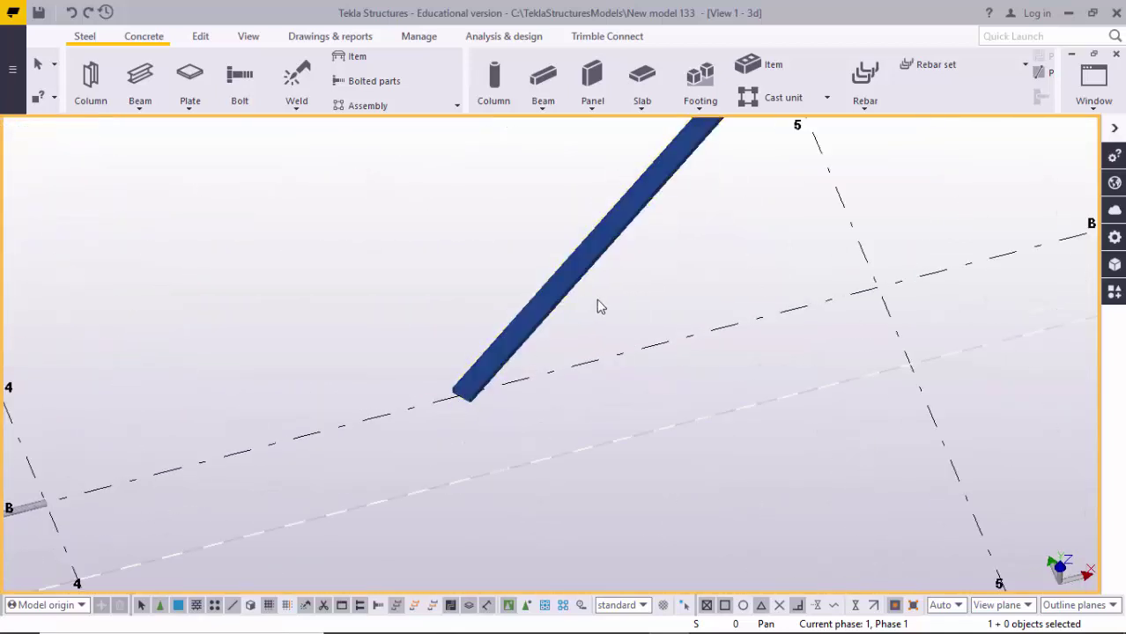
pyautogui.scroll(-3, 652, 240)
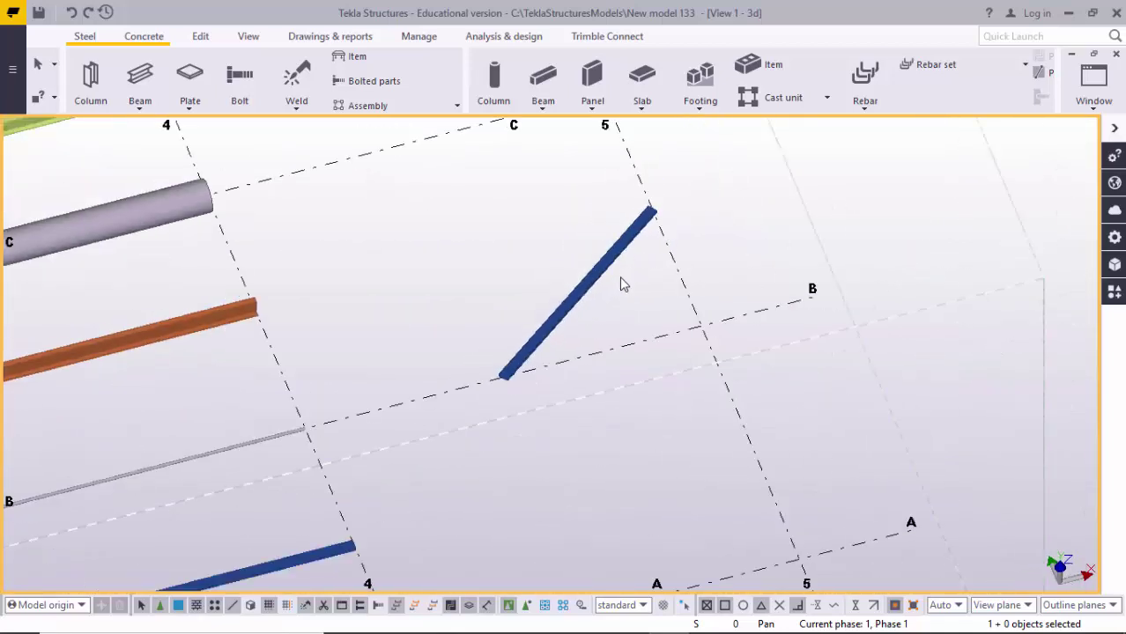
pyautogui.scroll(4, 572, 348)
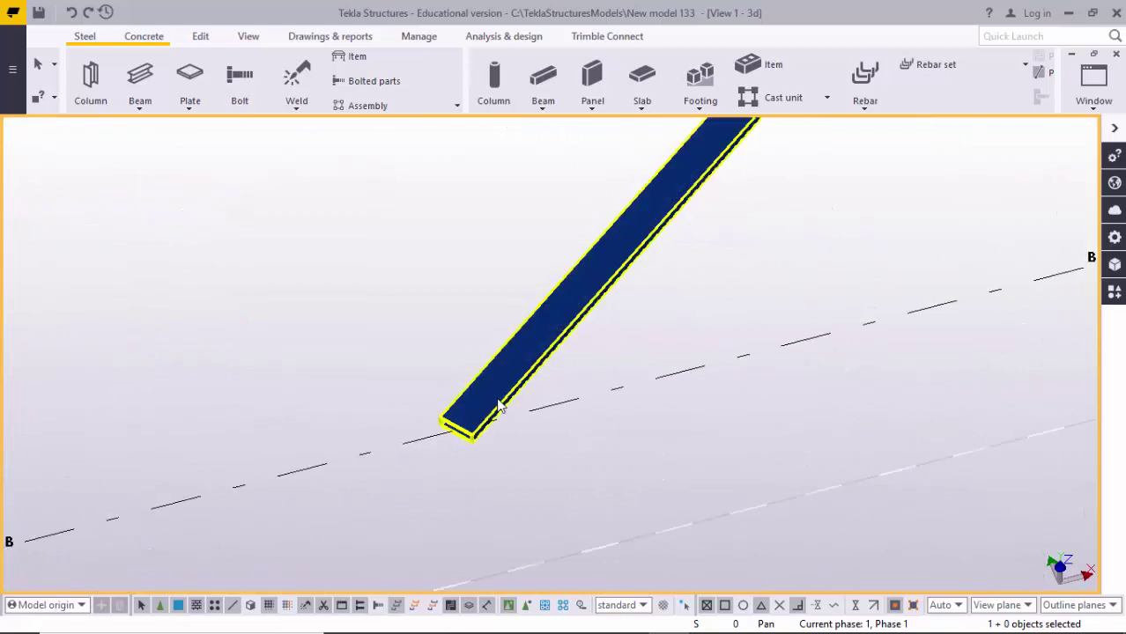
pyautogui.scroll(1, 499, 406)
pyautogui.doubleClick(515, 398)
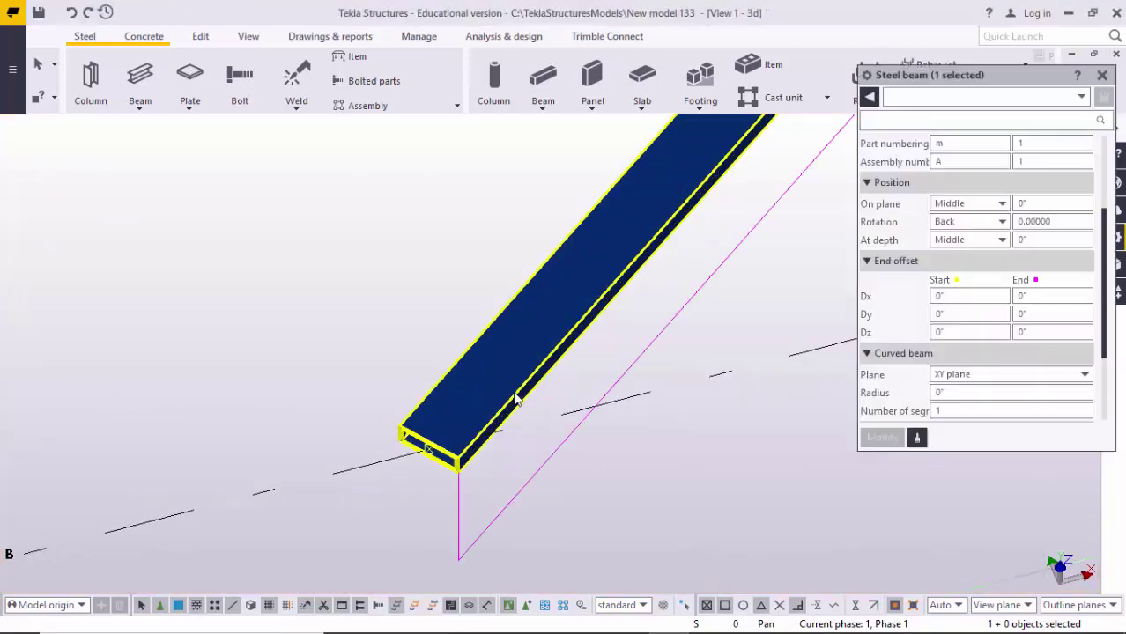
pyautogui.click(966, 100)
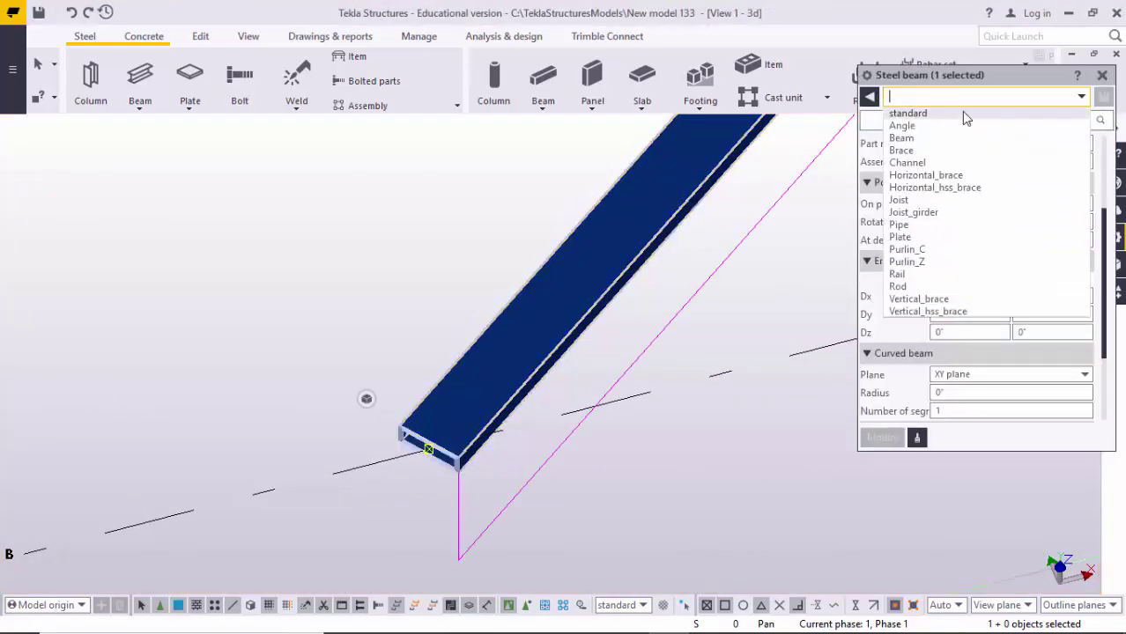
pyautogui.click(907, 249)
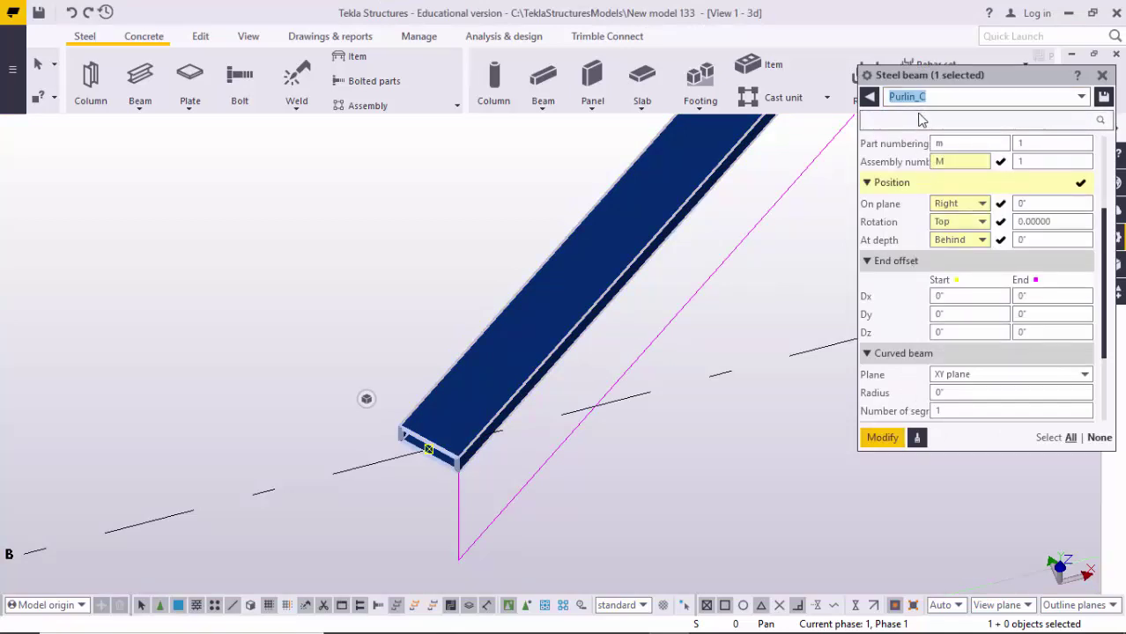
pyautogui.scroll(1, 954, 236)
pyautogui.scroll(1, 953, 236)
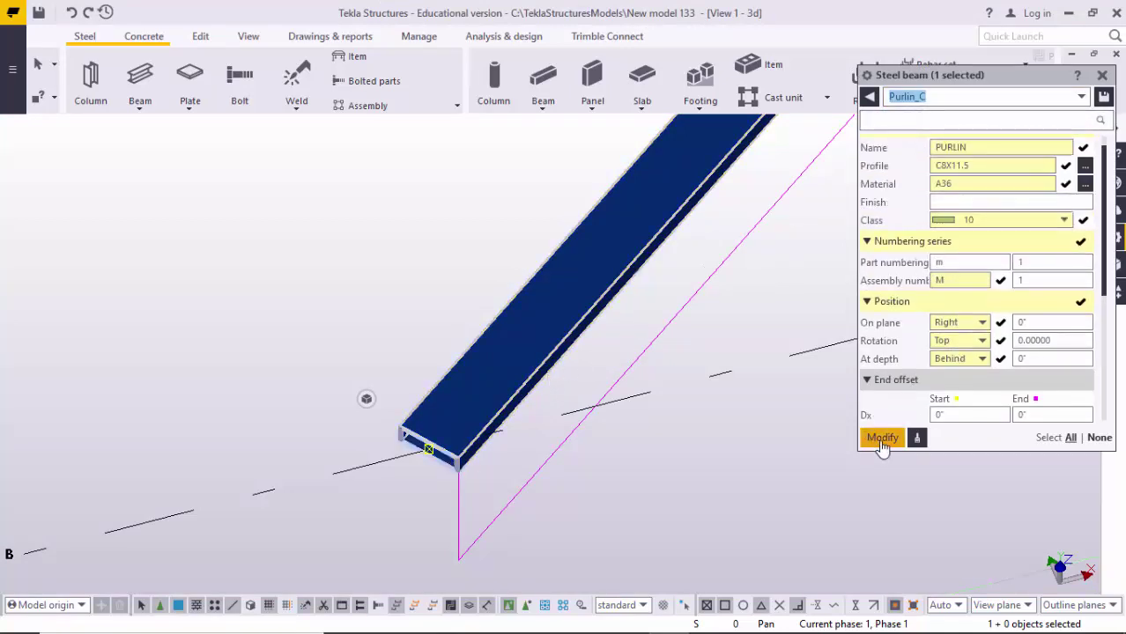
pyautogui.click(883, 438)
pyautogui.moveTo(458, 488); pyautogui.dragTo(514, 360, button='middle')
pyautogui.scroll(3, 499, 353)
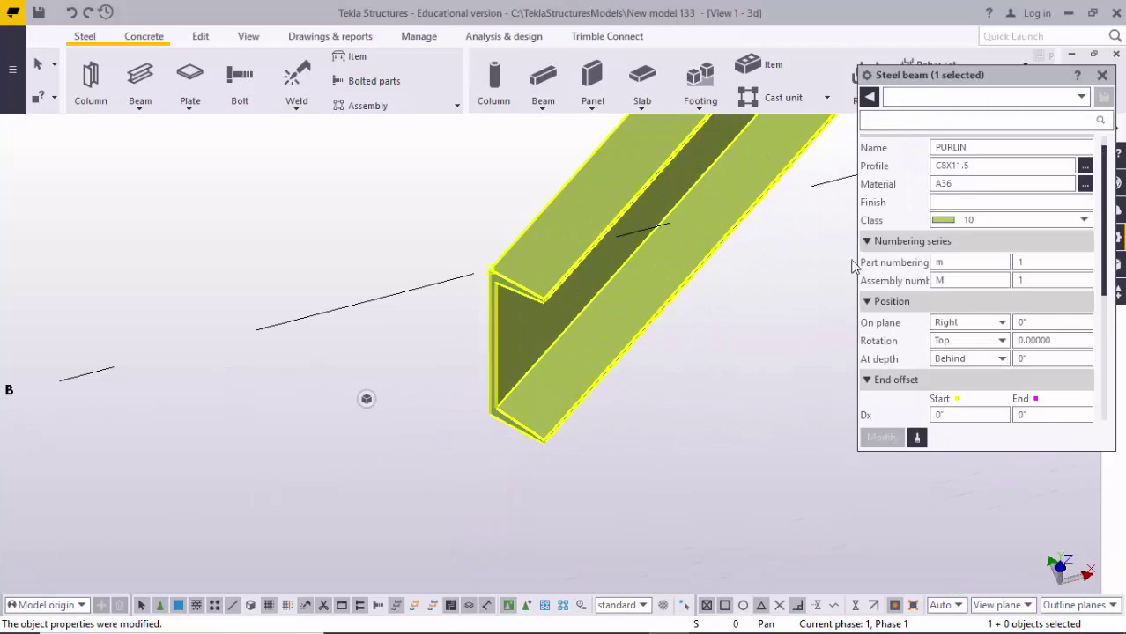
pyautogui.click(1101, 76)
# - Switch the model view from 3D to plan and frame the empty area between grid lines 4 and 5
pyautogui.scroll(-8, 792, 334)
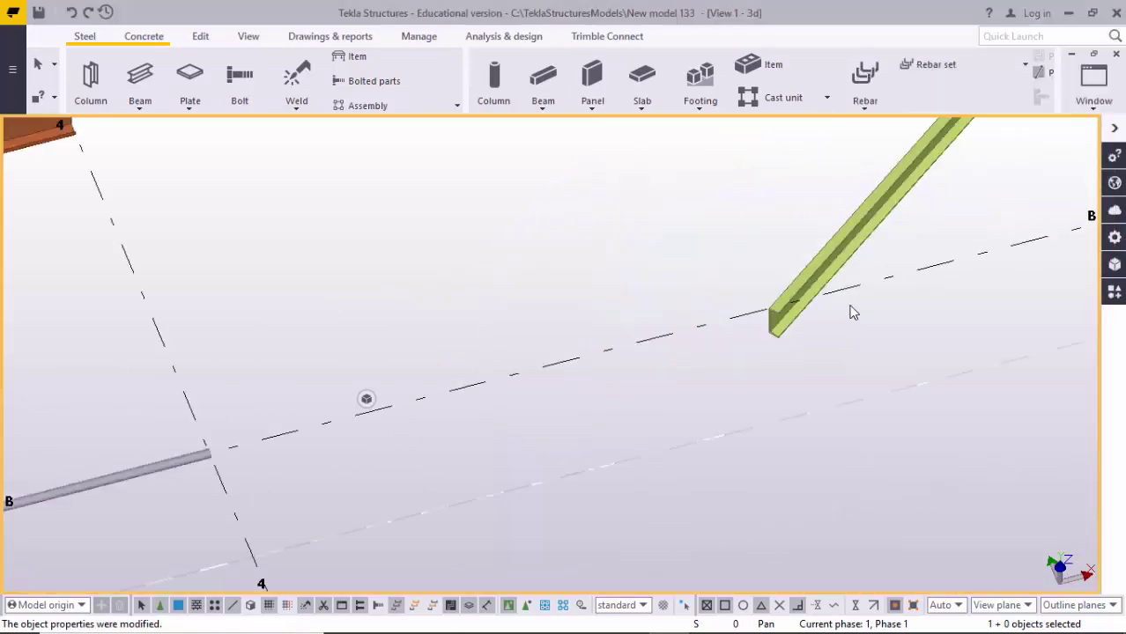
pyautogui.scroll(-5, 746, 247)
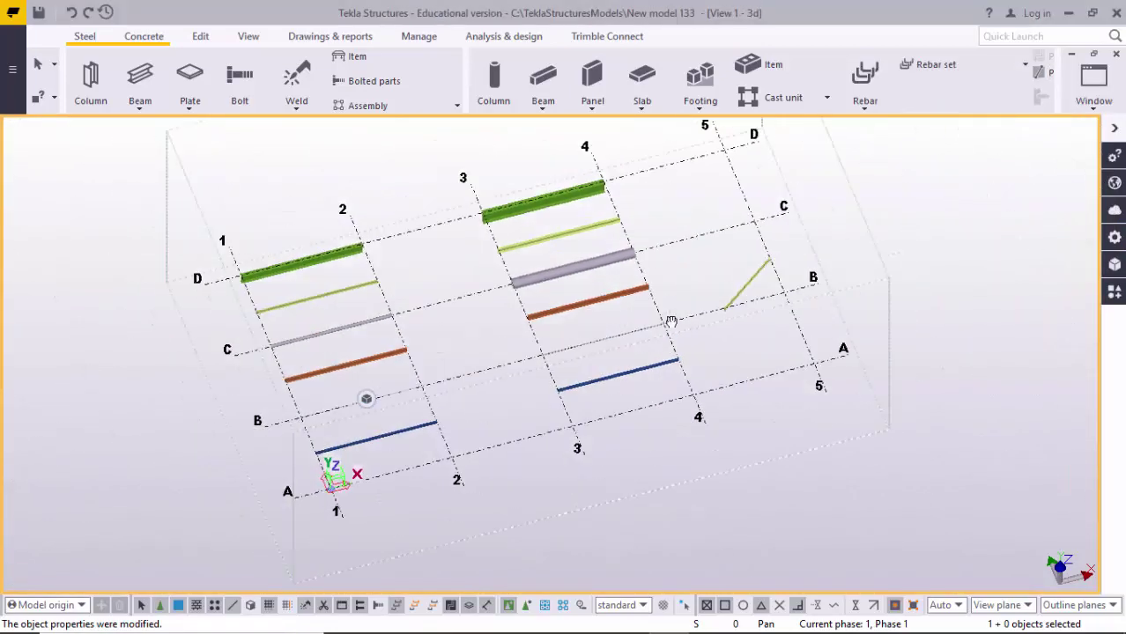
pyautogui.moveTo(704, 292); pyautogui.dragTo(728, 347, button='middle')
pyautogui.keyDown('ctrl'); pyautogui.moveTo(727, 347); pyautogui.dragTo(636, 318, button='middle'); pyautogui.keyUp('ctrl')
pyautogui.moveTo(656, 358); pyautogui.dragTo(641, 289, button='middle')
pyautogui.scroll(3, 642, 289)
pyautogui.moveTo(702, 273); pyautogui.dragTo(680, 338, button='middle')
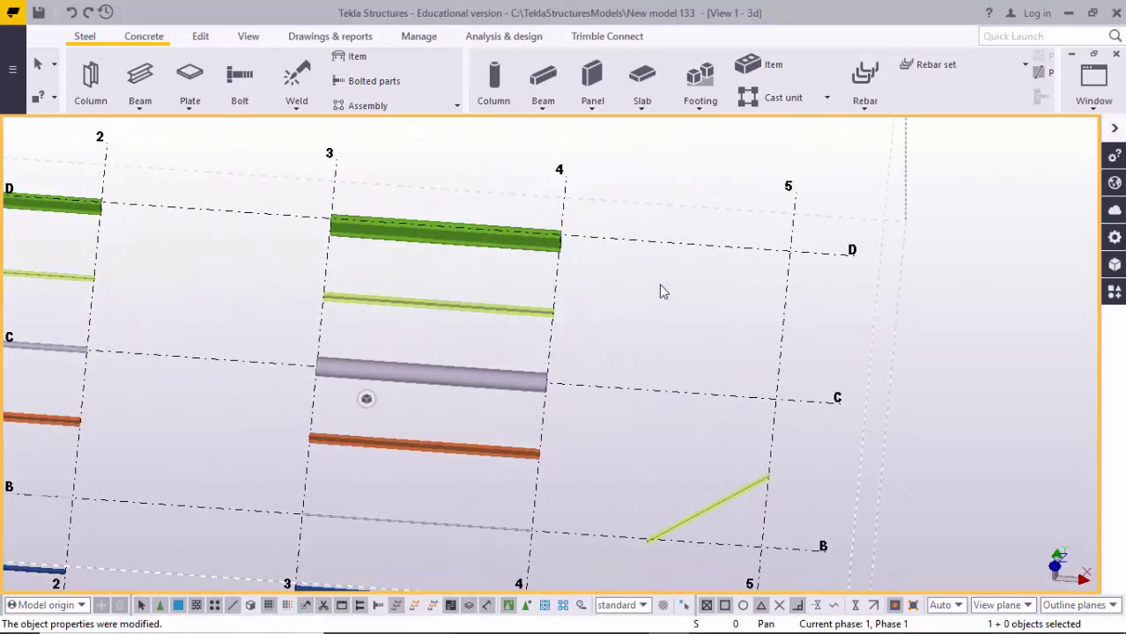
pyautogui.scroll(-2, 638, 320)
pyautogui.scroll(-2, 610, 314)
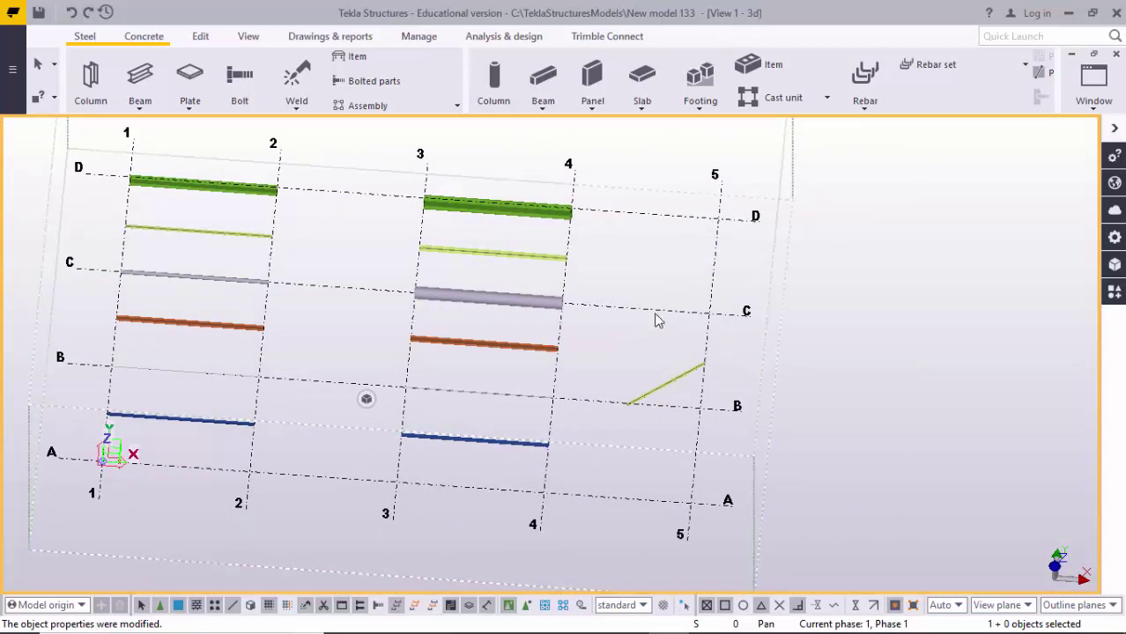
pyautogui.hotkey('ctrl', 'p')
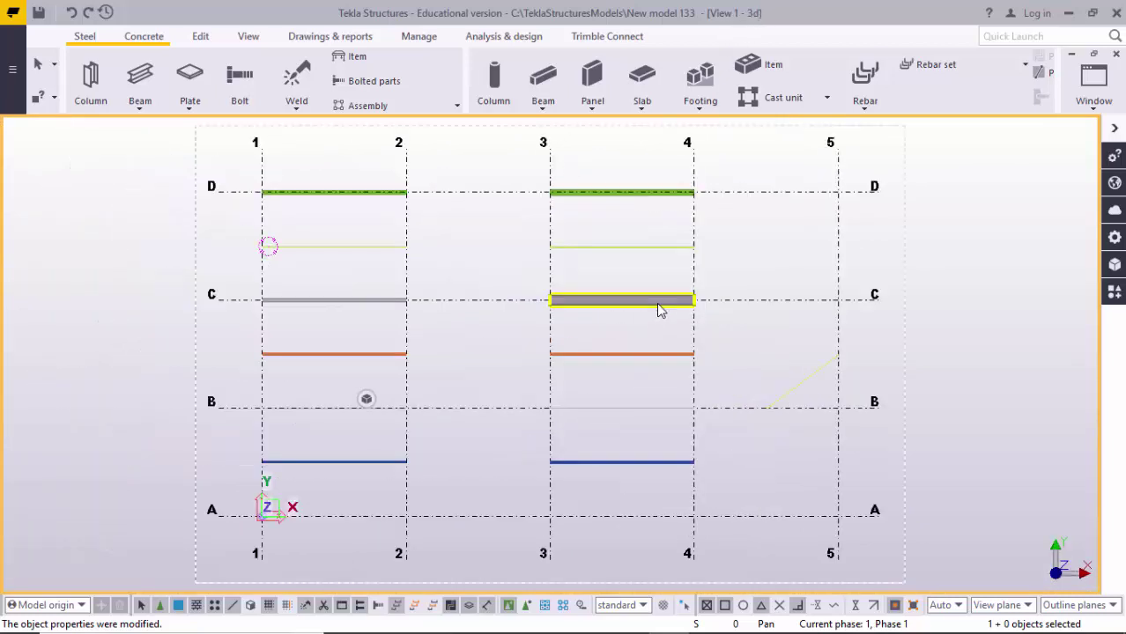
pyautogui.moveTo(778, 315); pyautogui.dragTo(589, 384, button='middle')
pyautogui.scroll(3, 663, 309)
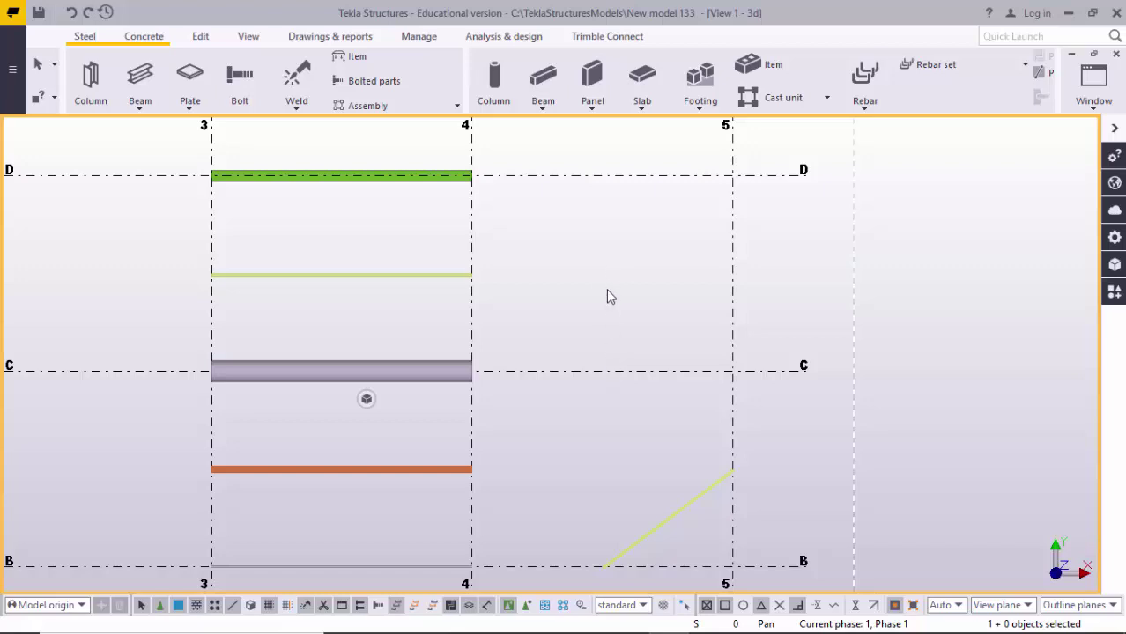
# - Create a 2' steel beam from grid line C midway between 4 and 5, running orthogonally toward grid line D
pyautogui.click(140, 78)
pyautogui.moveTo(528, 310); pyautogui.dragTo(495, 300, button='middle')
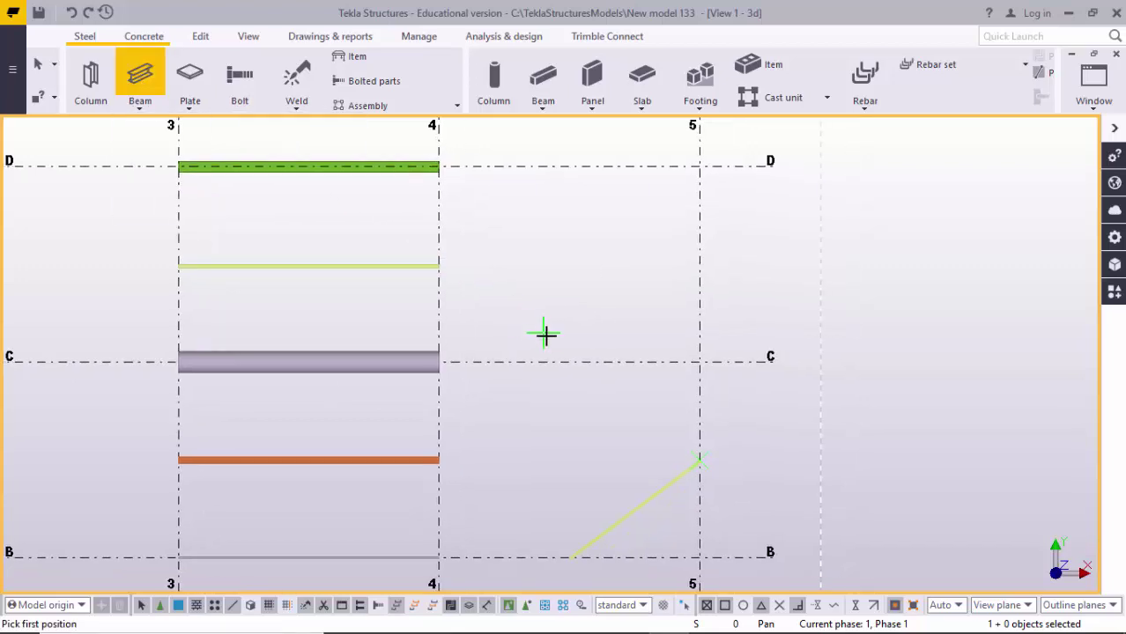
pyautogui.click(568, 361)
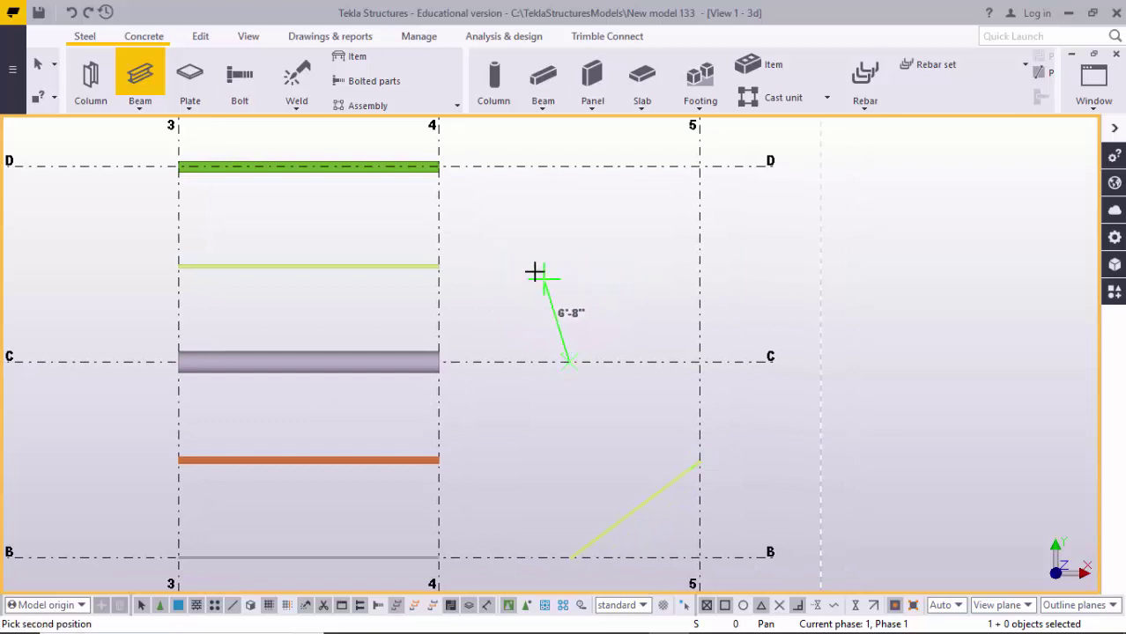
pyautogui.scroll(3, 568, 299)
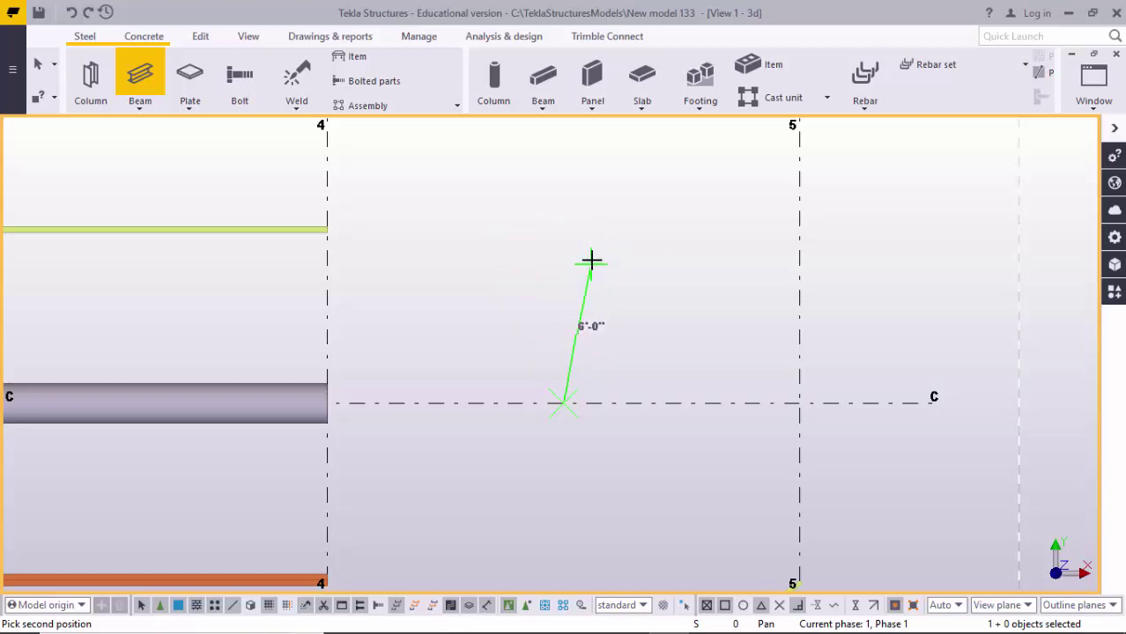
pyautogui.press('o')
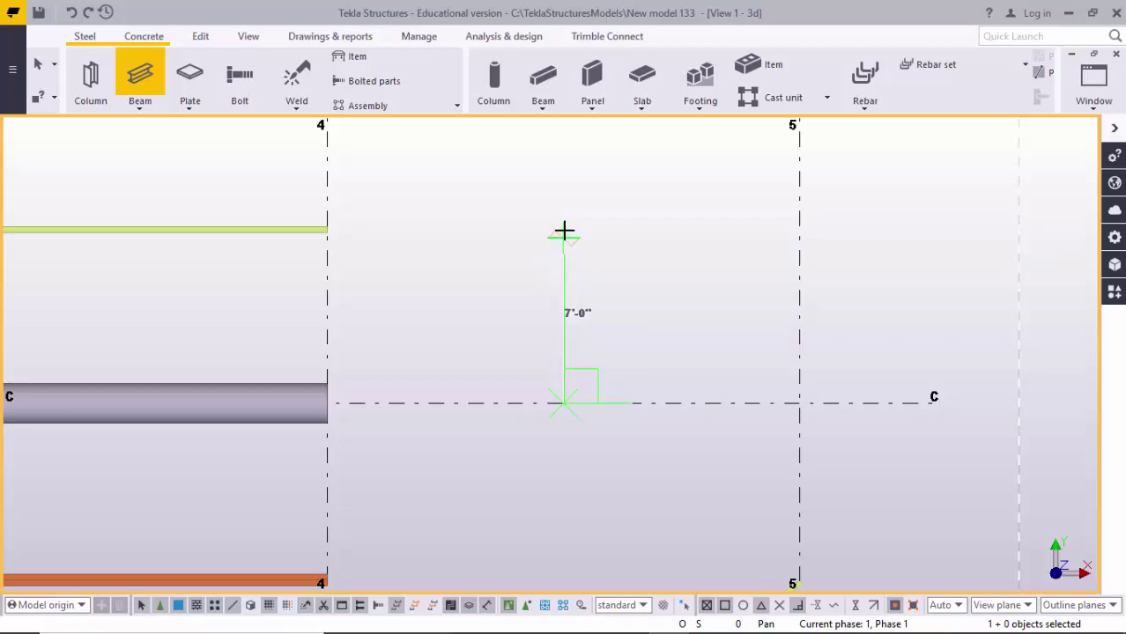
pyautogui.write('2-')
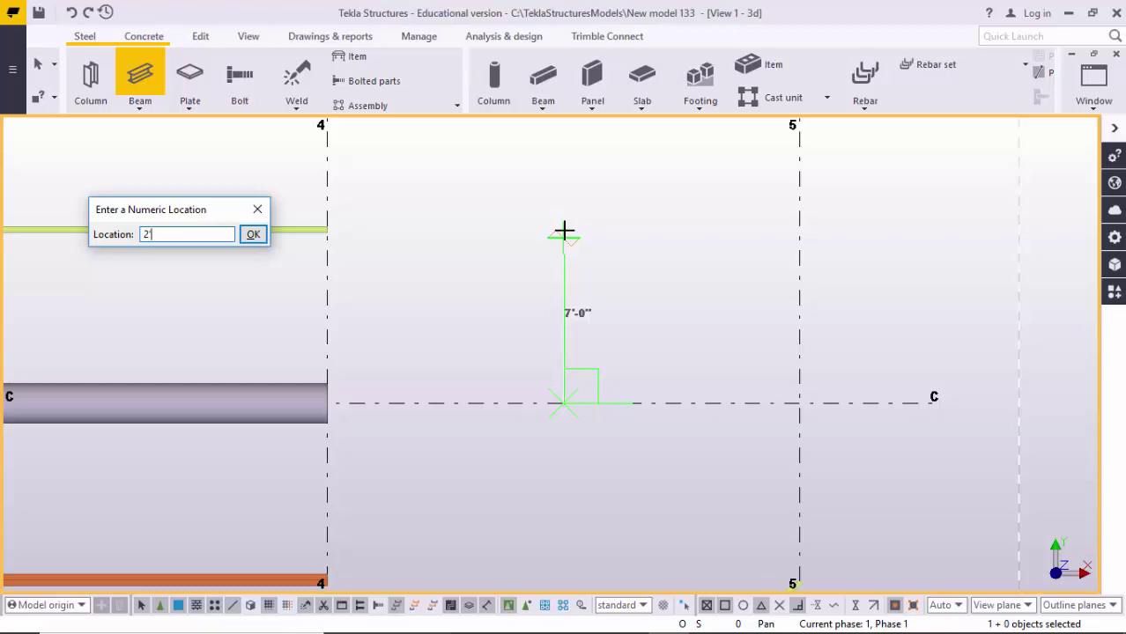
pyautogui.press('Return')
pyautogui.scroll(3, 595, 272)
pyautogui.rightClick(601, 253)
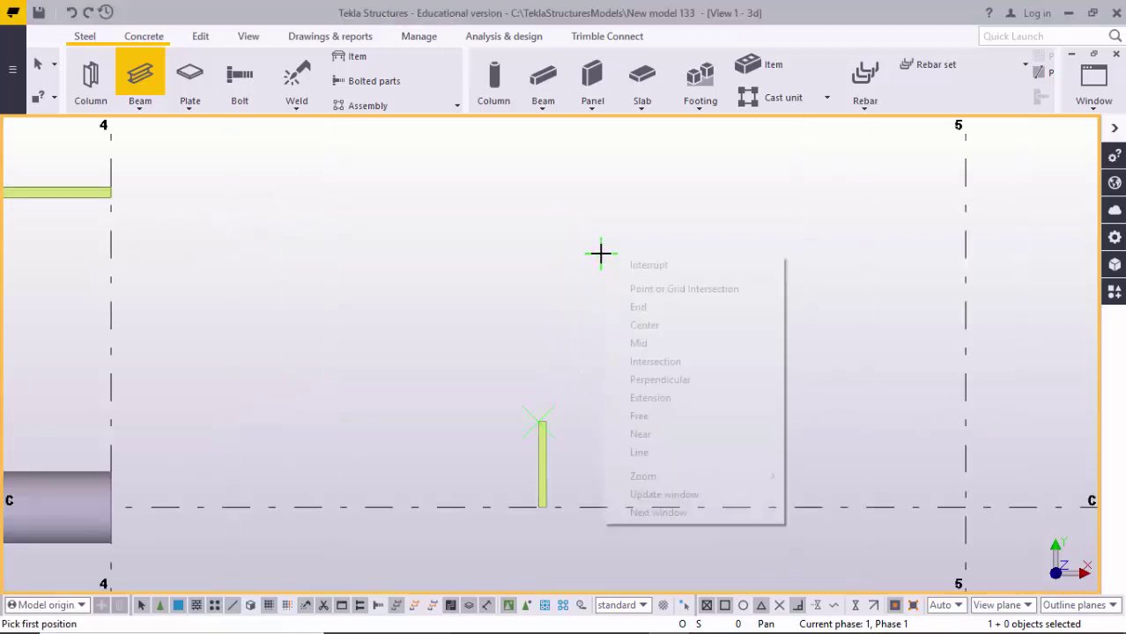
pyautogui.click(622, 263)
# - Load the saved Beam properties for the short beam on grid line C, modify it to match and close its properties
pyautogui.moveTo(569, 298); pyautogui.dragTo(572, 141, button='middle')
pyautogui.scroll(2, 555, 310)
pyautogui.click(551, 317)
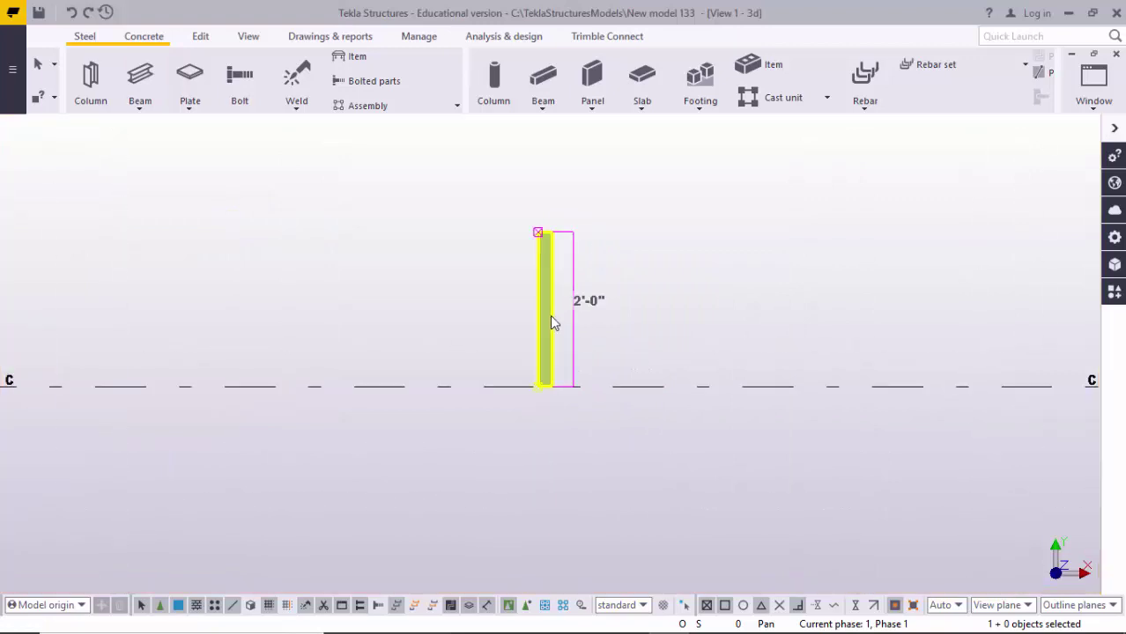
pyautogui.scroll(3, 560, 310)
pyautogui.doubleClick(533, 328)
pyautogui.click(955, 97)
pyautogui.click(901, 138)
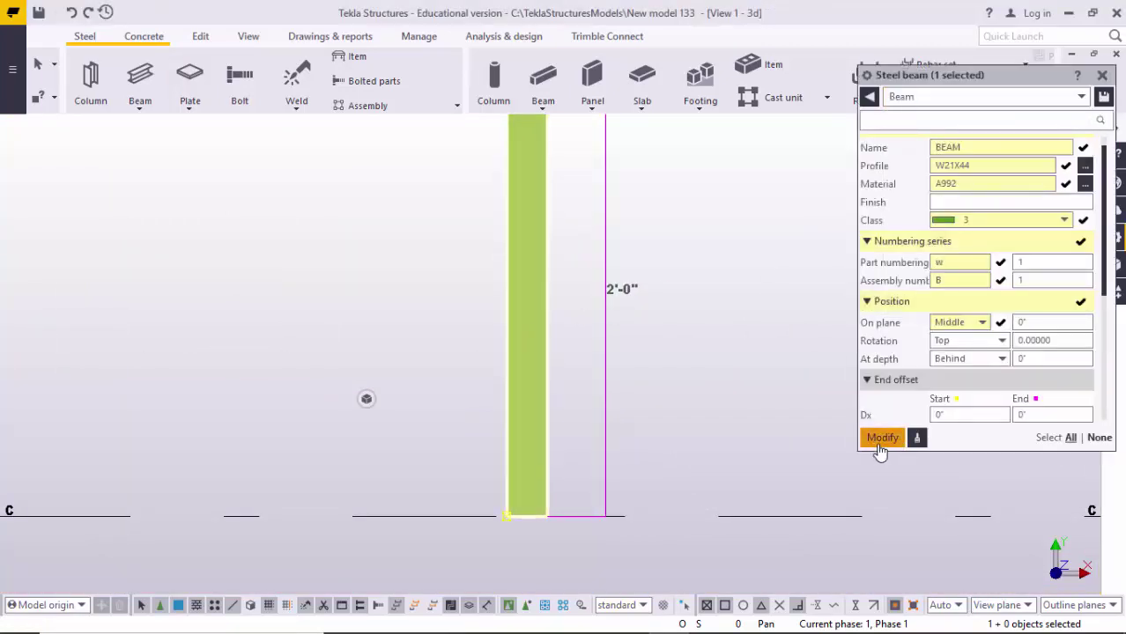
pyautogui.click(881, 438)
pyautogui.scroll(-3, 565, 379)
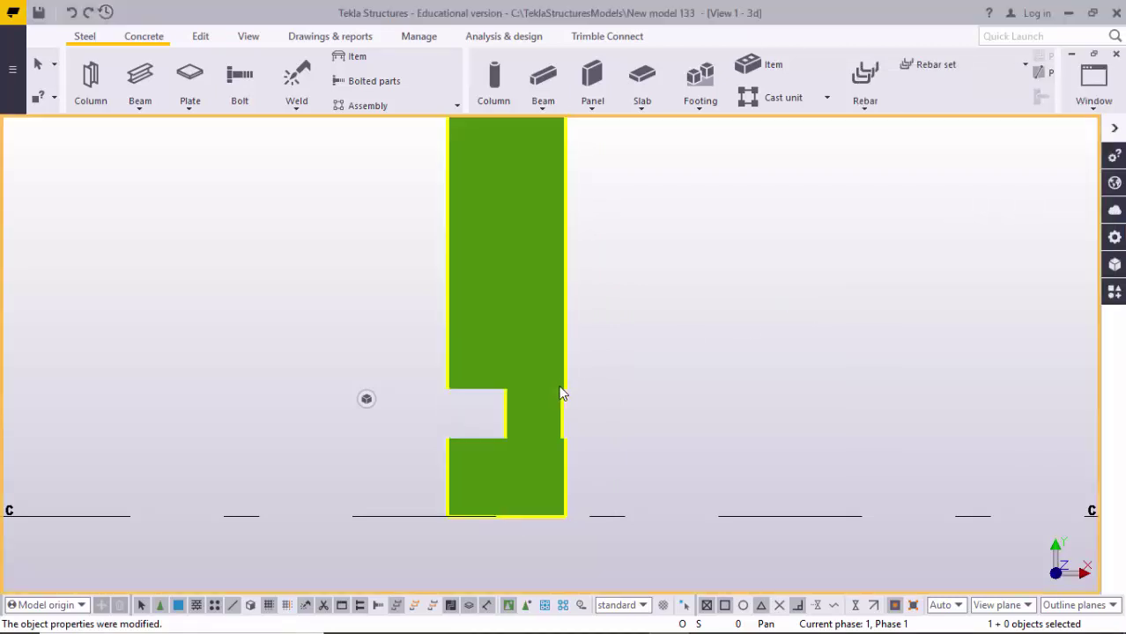
pyautogui.click(549, 350)
pyautogui.scroll(-4, 611, 350)
pyautogui.scroll(3, 607, 350)
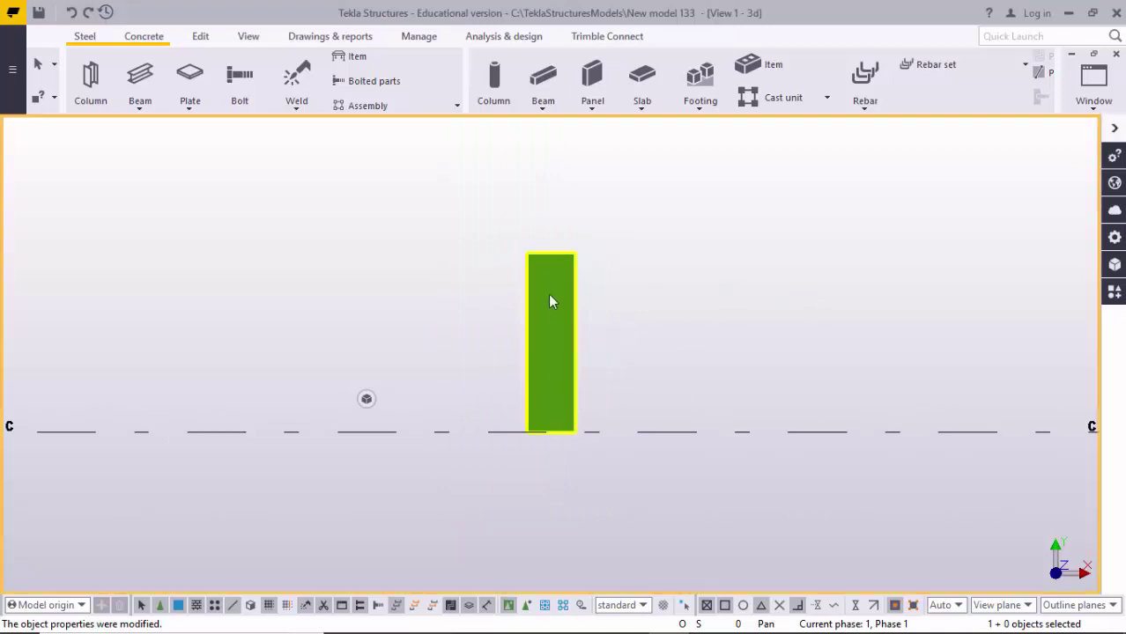
# - Create a 6' diagonal steel beam from grid line D midway between 4 and 5, directed at grid line 5 midway between C and D
pyautogui.scroll(-8, 588, 301)
pyautogui.moveTo(640, 298); pyautogui.dragTo(605, 467, button='middle')
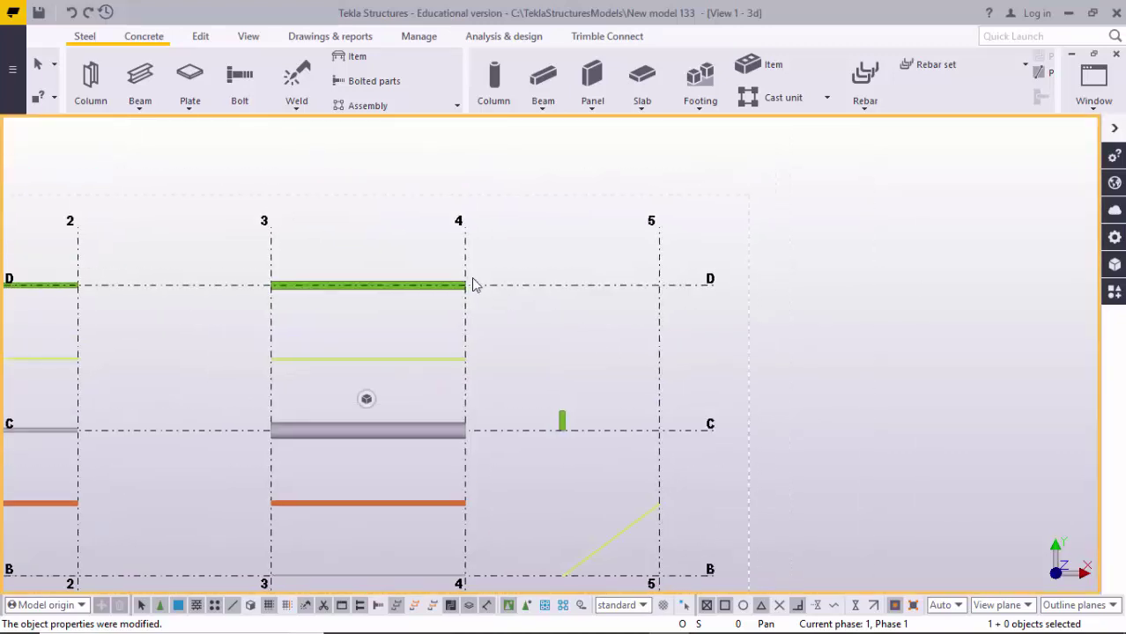
pyautogui.click(141, 76)
pyautogui.moveTo(546, 296); pyautogui.dragTo(492, 263, button='middle')
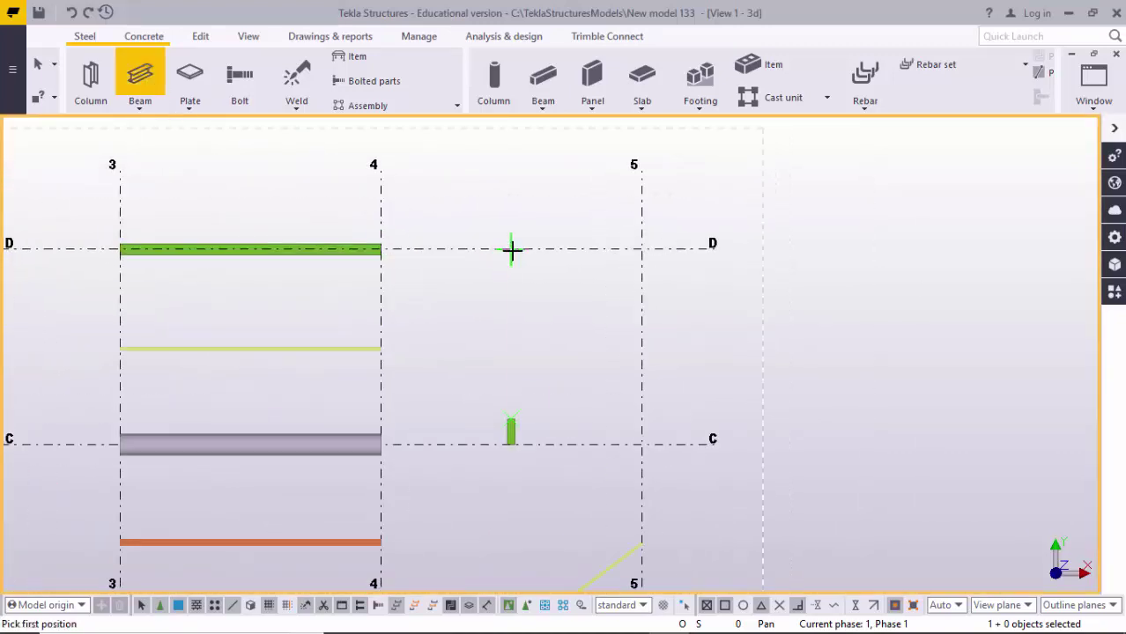
pyautogui.click(512, 250)
pyautogui.scroll(4, 518, 267)
pyautogui.scroll(1, 503, 245)
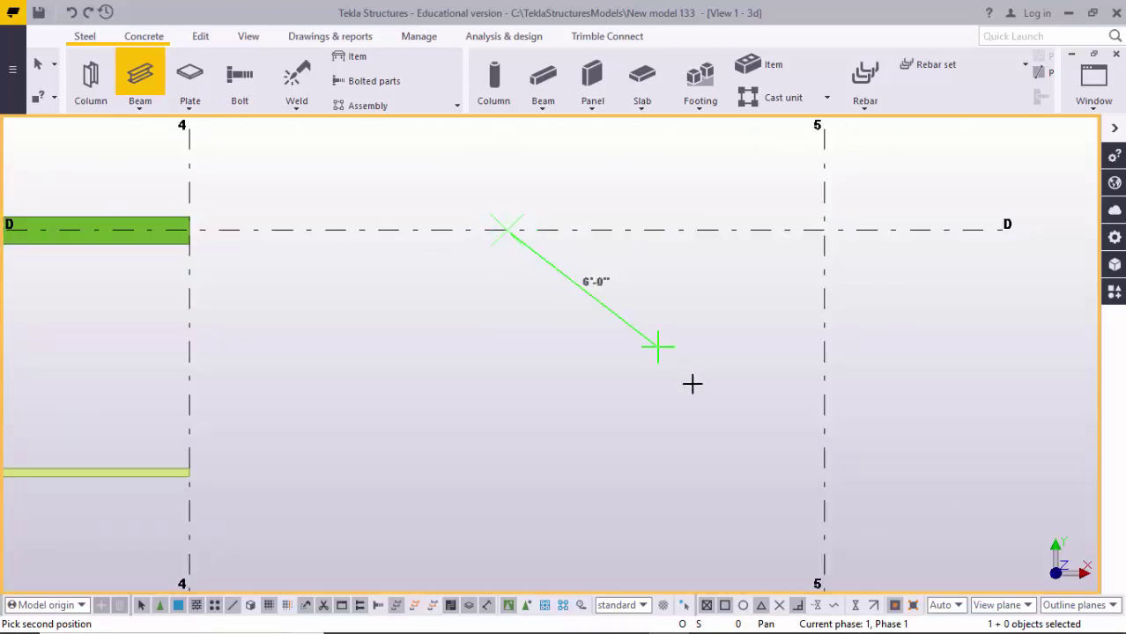
pyautogui.scroll(-2, 774, 440)
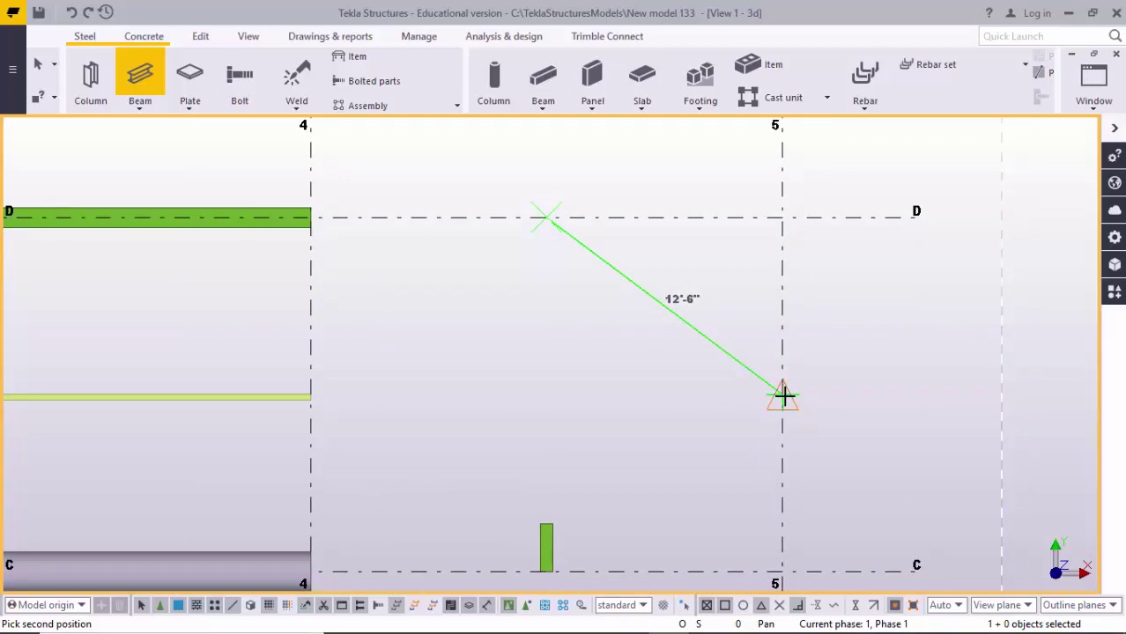
pyautogui.write('6')
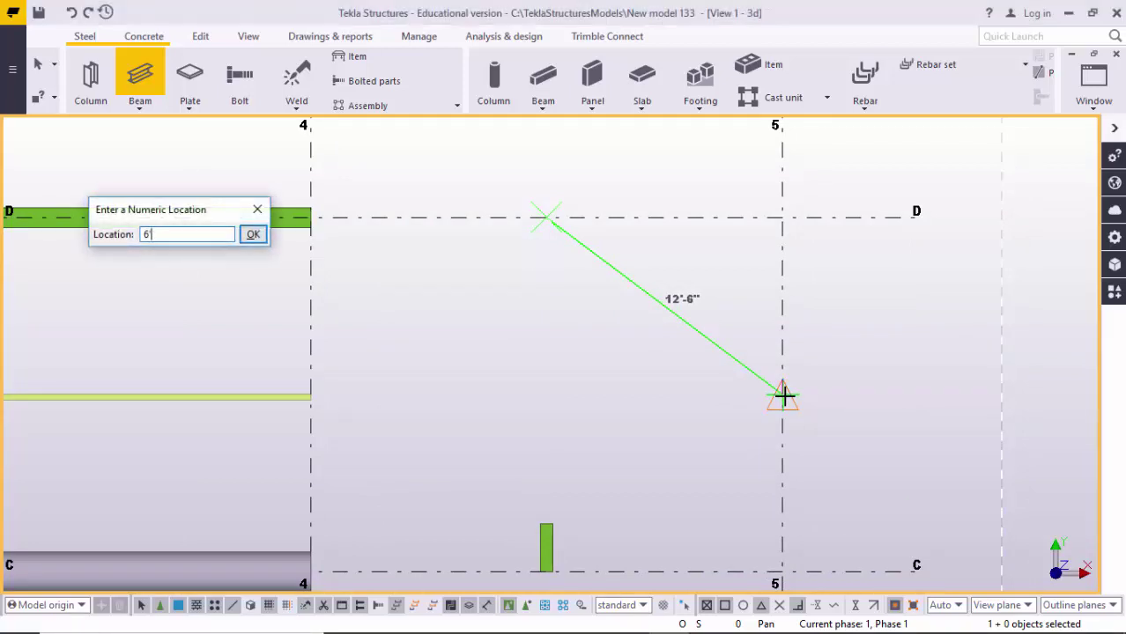
pyautogui.press('Return')
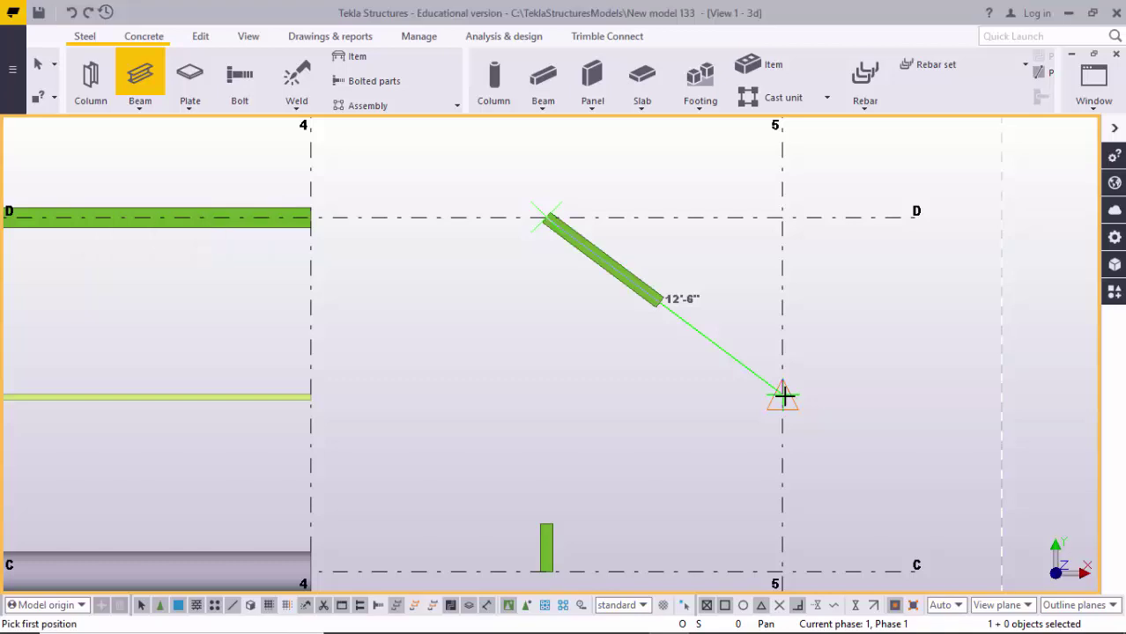
pyautogui.scroll(3, 665, 317)
pyautogui.rightClick(728, 199)
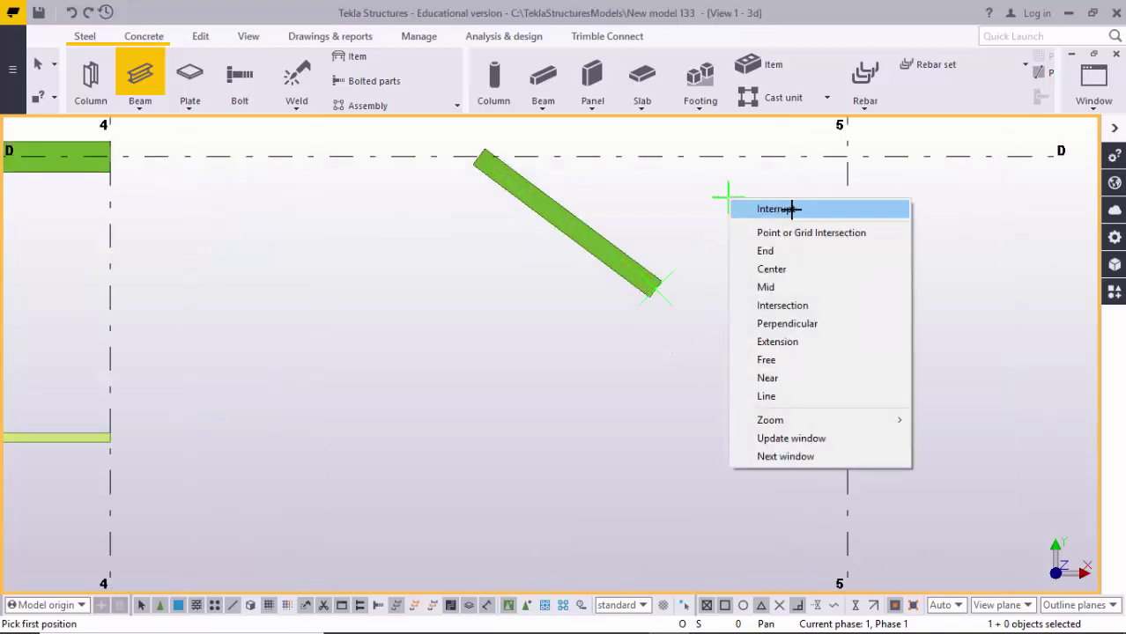
pyautogui.click(787, 210)
pyautogui.click(621, 252)
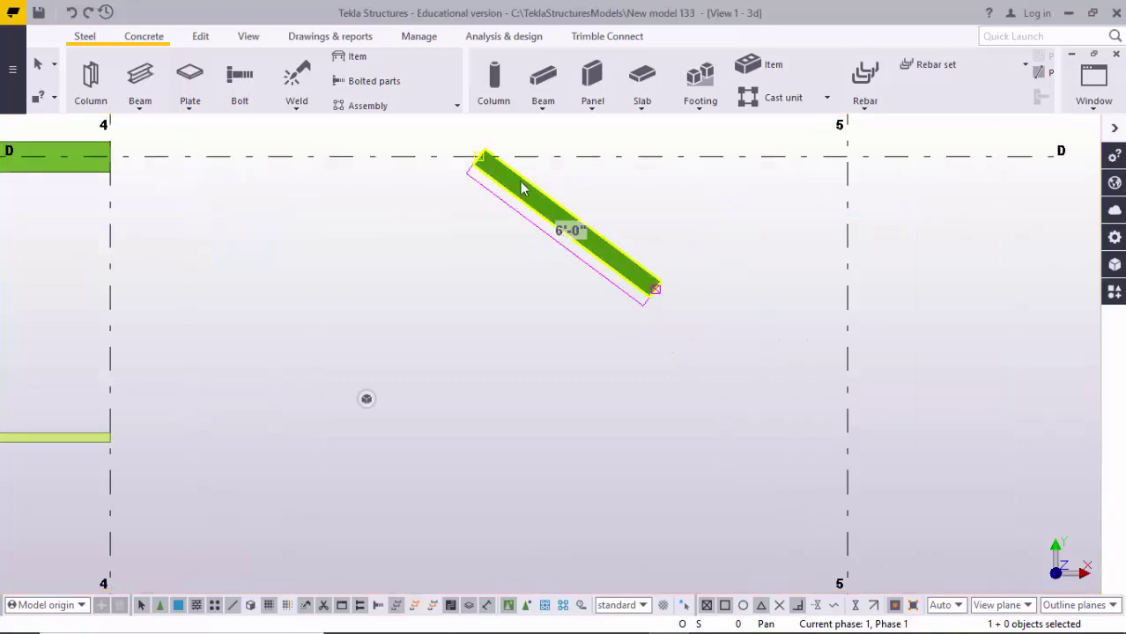
# - Redraw the view and examine the layout of all beams across the whole grid in plan
pyautogui.scroll(-5, 595, 280)
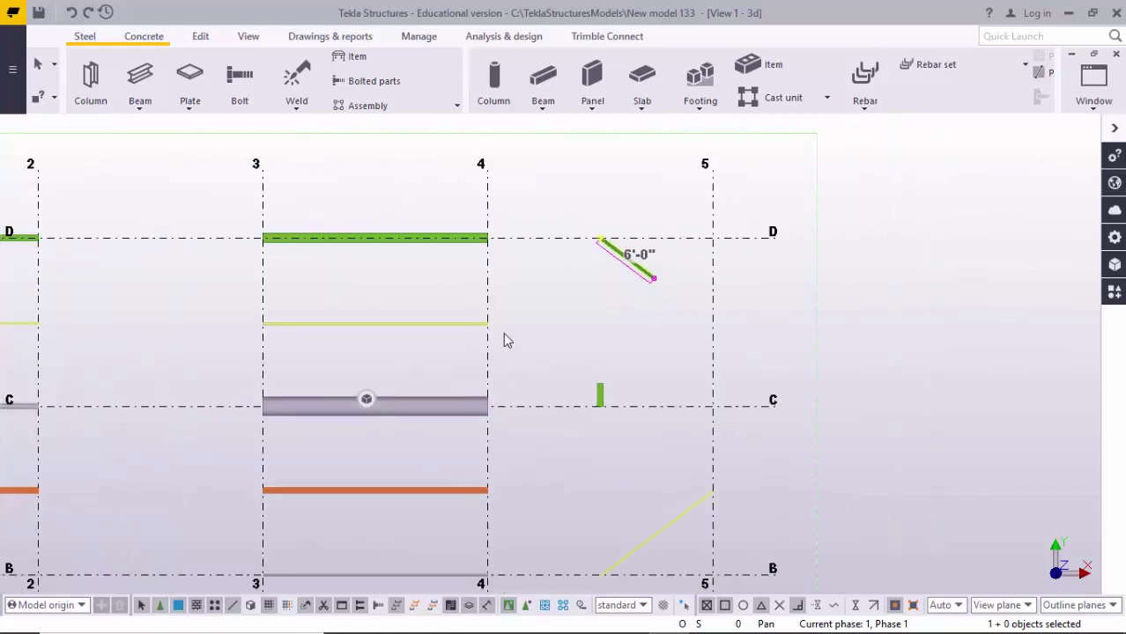
pyautogui.scroll(-3, 590, 339)
pyautogui.scroll(2, 495, 327)
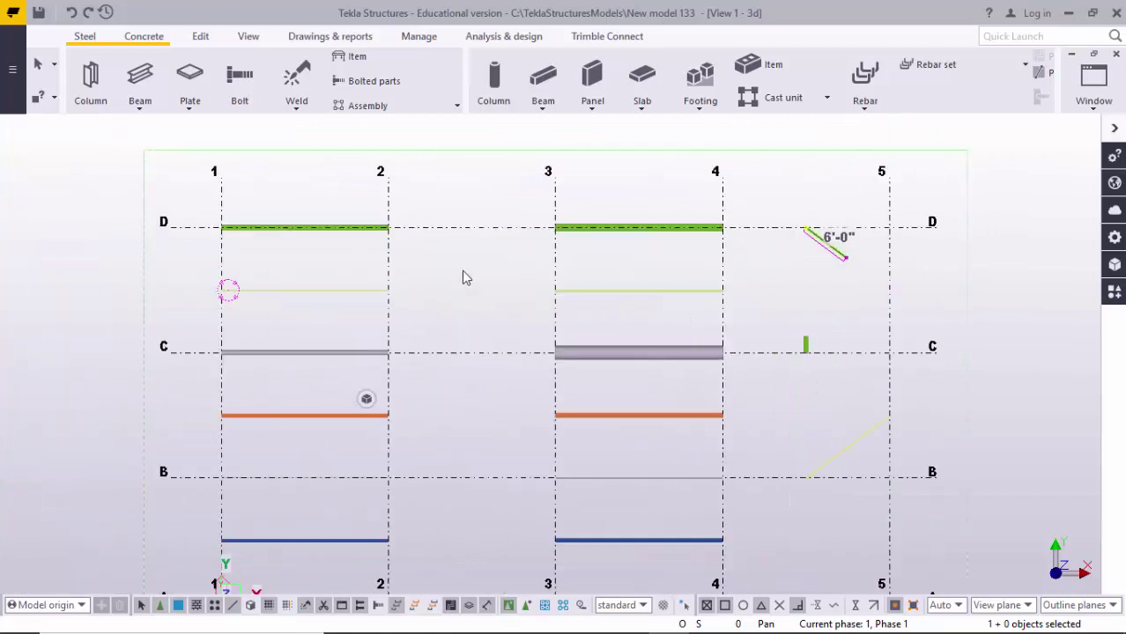
pyautogui.rightClick(456, 248)
pyautogui.click(542, 320)
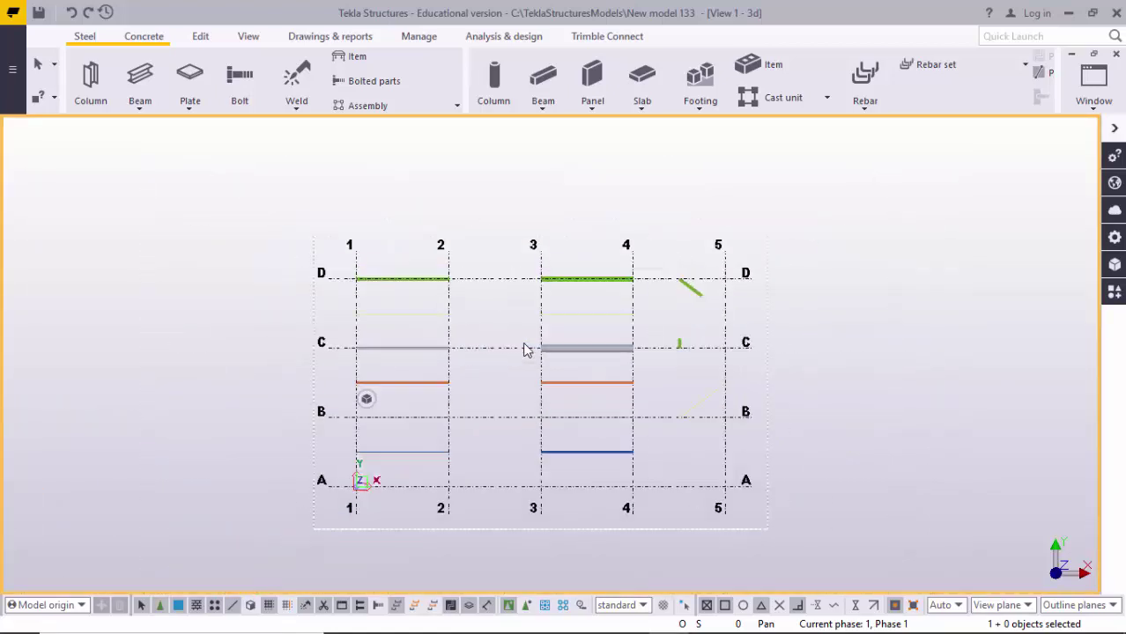
pyautogui.scroll(2, 546, 334)
pyautogui.scroll(-5, 617, 361)
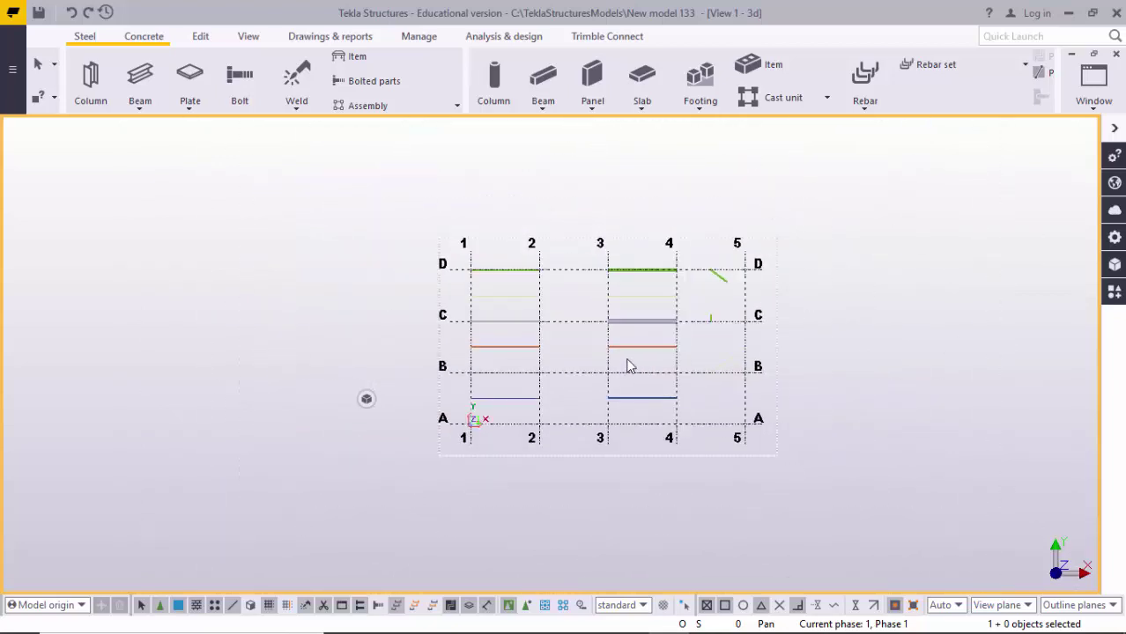
pyautogui.scroll(4, 596, 368)
pyautogui.scroll(-2, 700, 352)
pyautogui.moveTo(590, 326); pyautogui.dragTo(577, 379, button='middle')
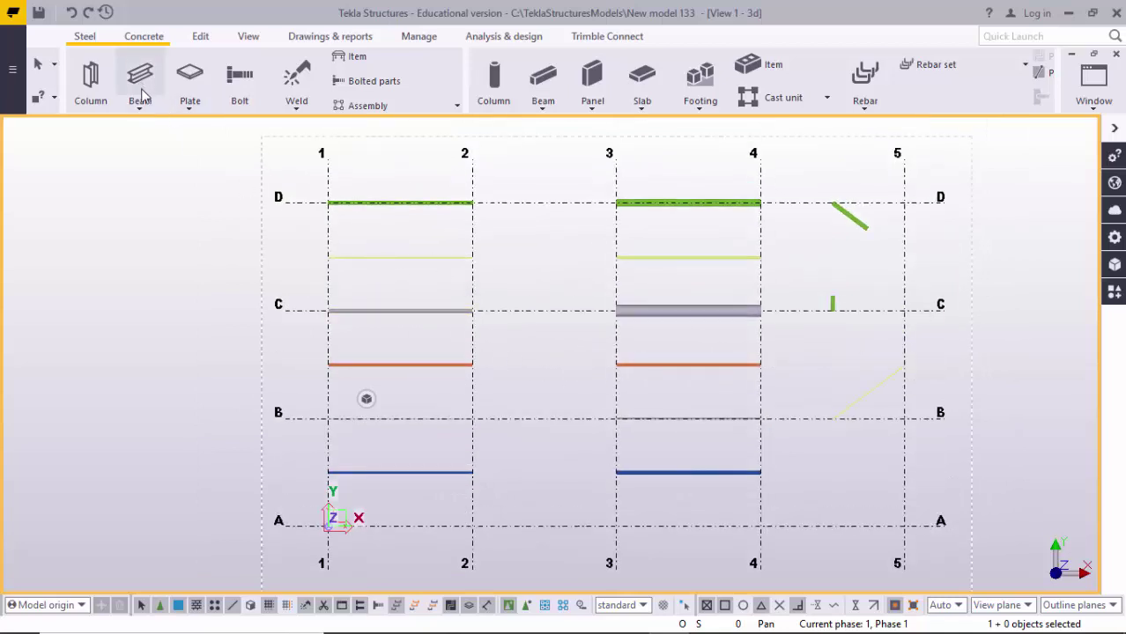
# - Rotate the model into a 3D angle and examine the cross-sections of the beams up close
pyautogui.moveTo(510, 324); pyautogui.dragTo(523, 261, button='middle')
pyautogui.scroll(5, 599, 308)
pyautogui.scroll(-3, 609, 342)
pyautogui.keyDown('ctrl'); pyautogui.moveTo(607, 343); pyautogui.dragTo(650, 452, button='middle'); pyautogui.keyUp('ctrl')
pyautogui.scroll(4, 614, 272)
pyautogui.scroll(2, 614, 272)
pyautogui.scroll(-7, 610, 301)
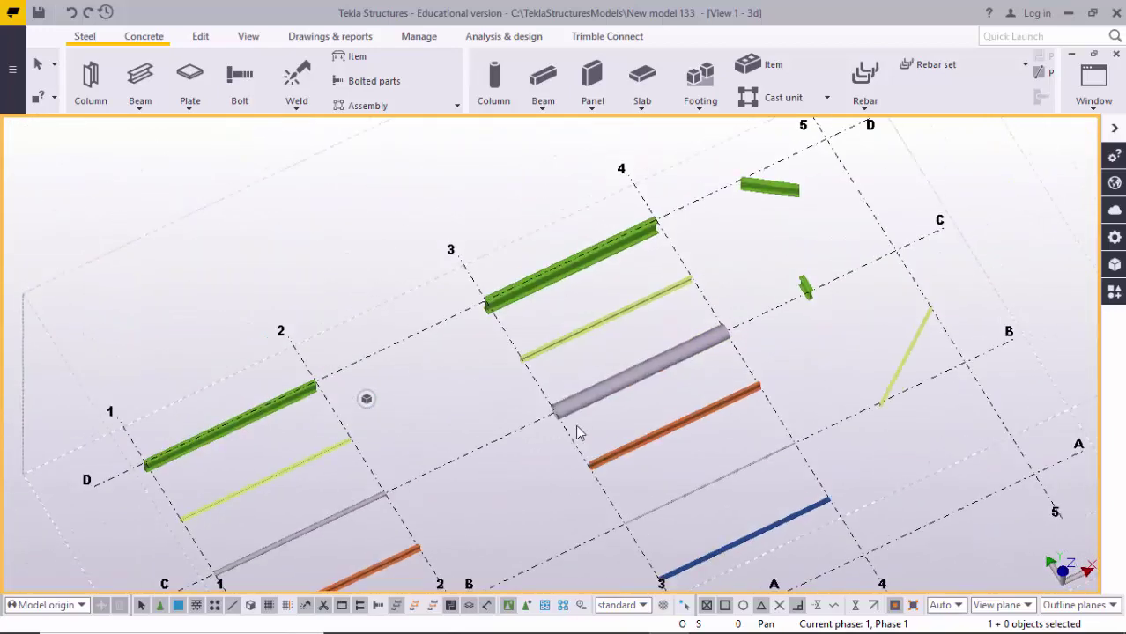
pyautogui.scroll(5, 575, 418)
pyautogui.scroll(-2, 572, 410)
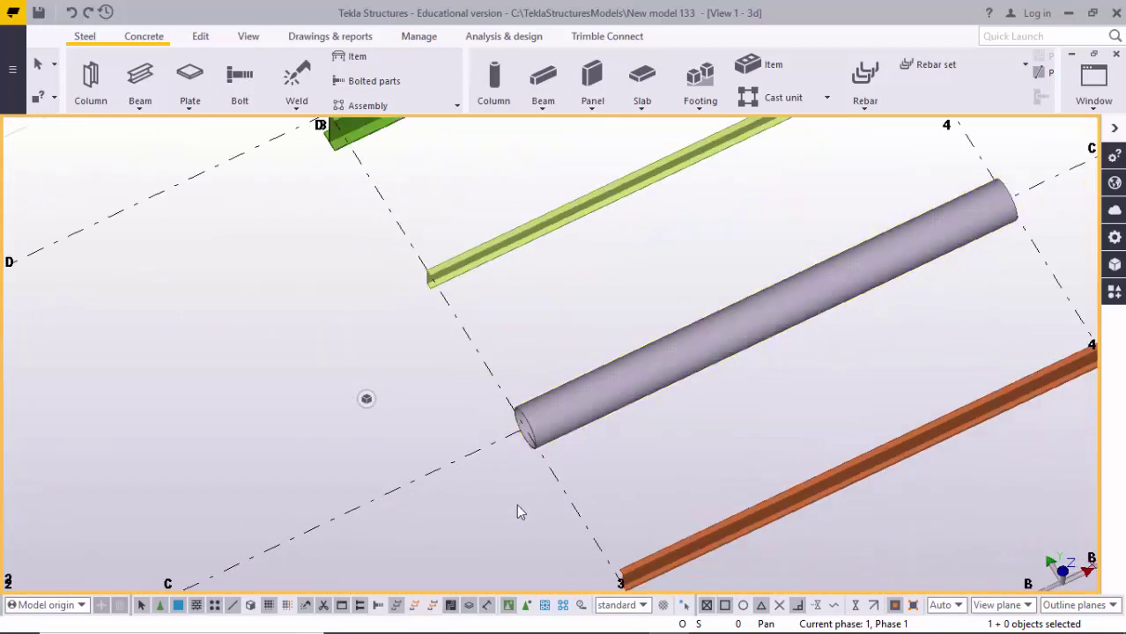
# - Switch to the Chrome window with the YouTube channel page
pyautogui.click(543, 624)
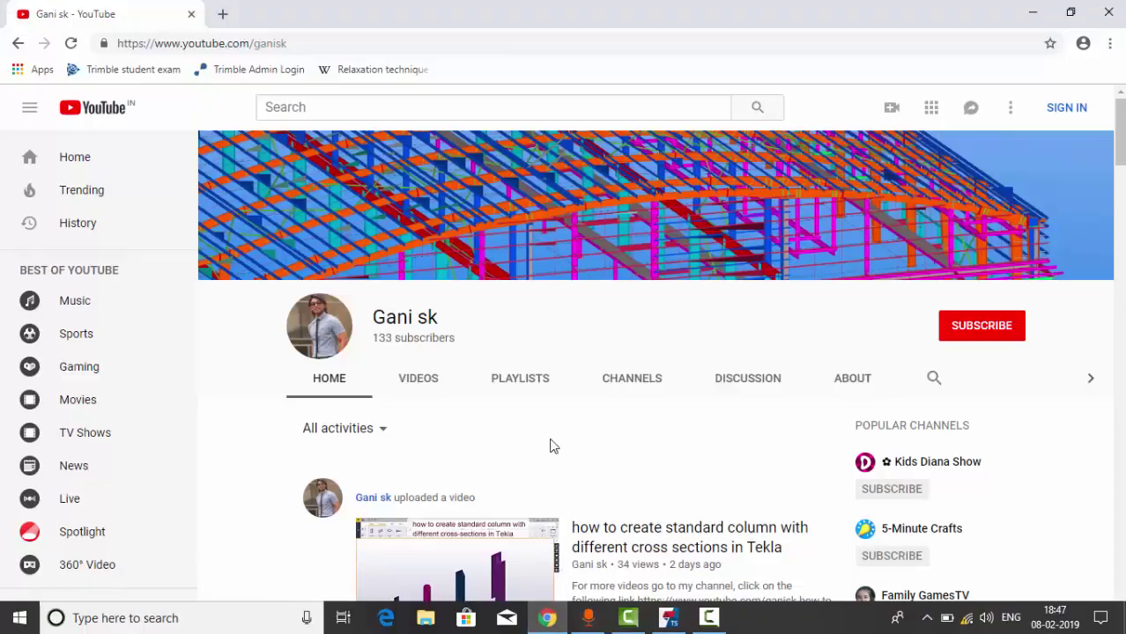